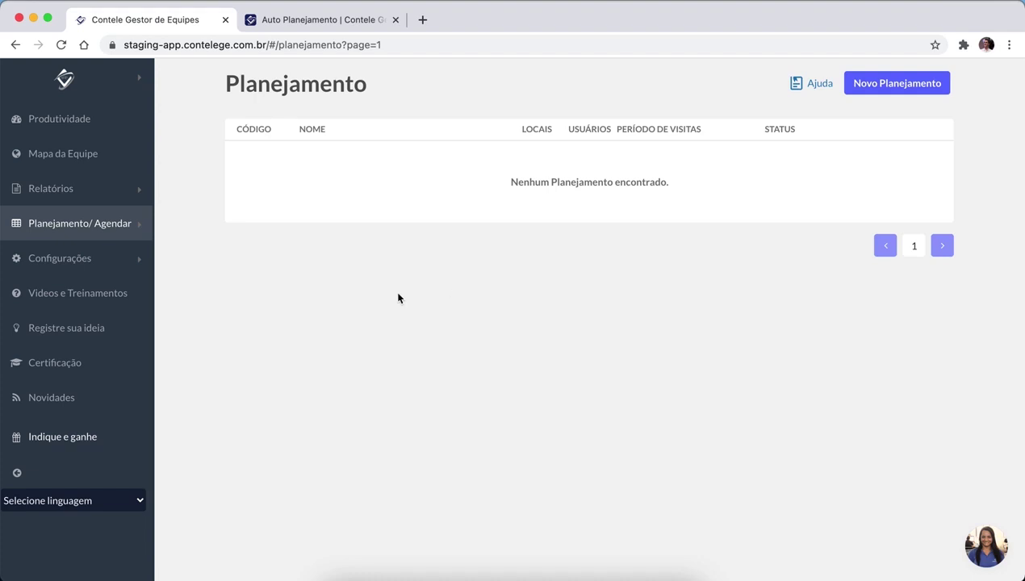
# Collapse the navigation sidebar and start a new plan from the Planejamento page.
pyautogui.click(110, 224)
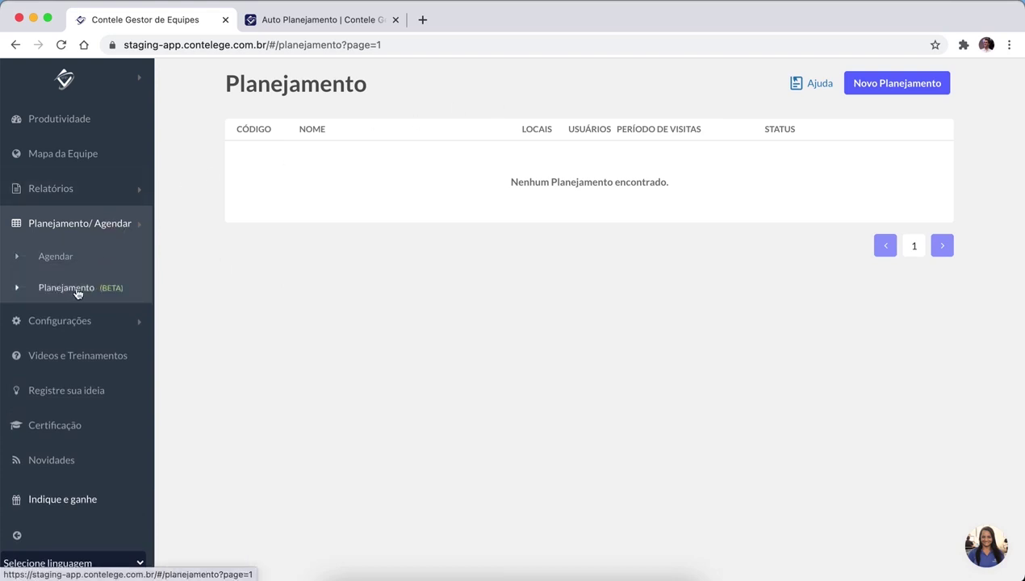
pyautogui.click(18, 535)
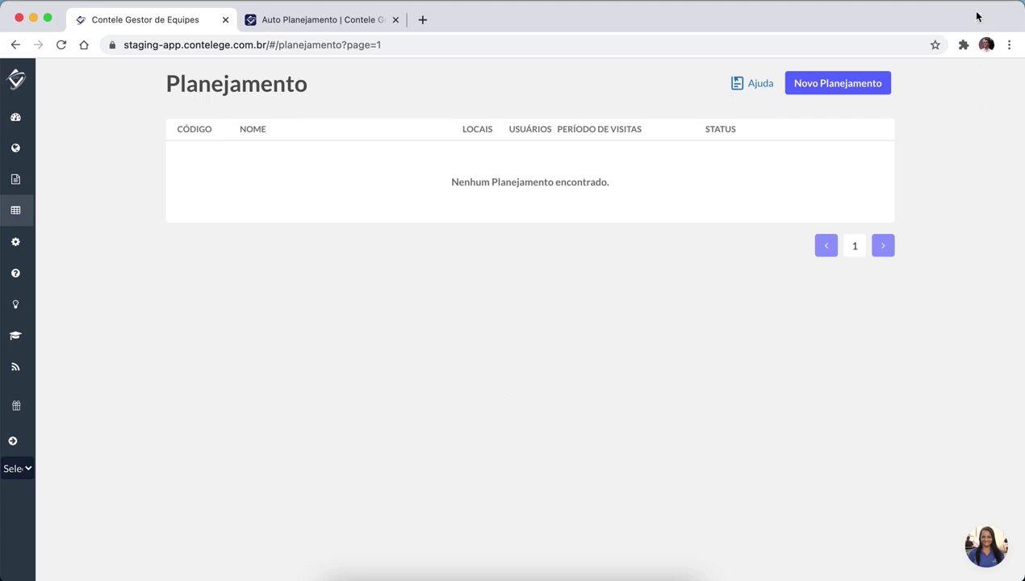
pyautogui.click(850, 80)
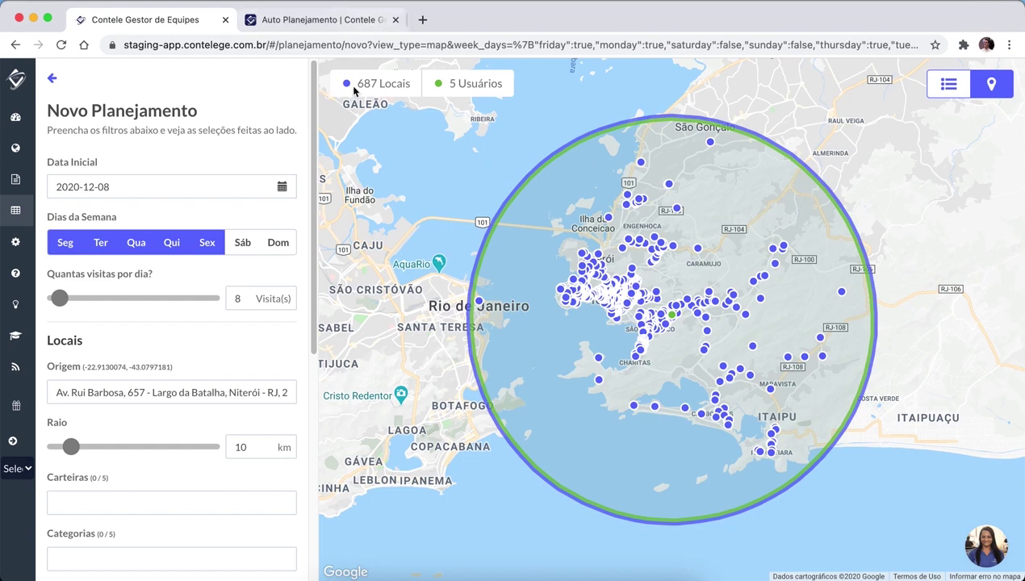
pyautogui.moveTo(411, 84); pyautogui.dragTo(381, 82)
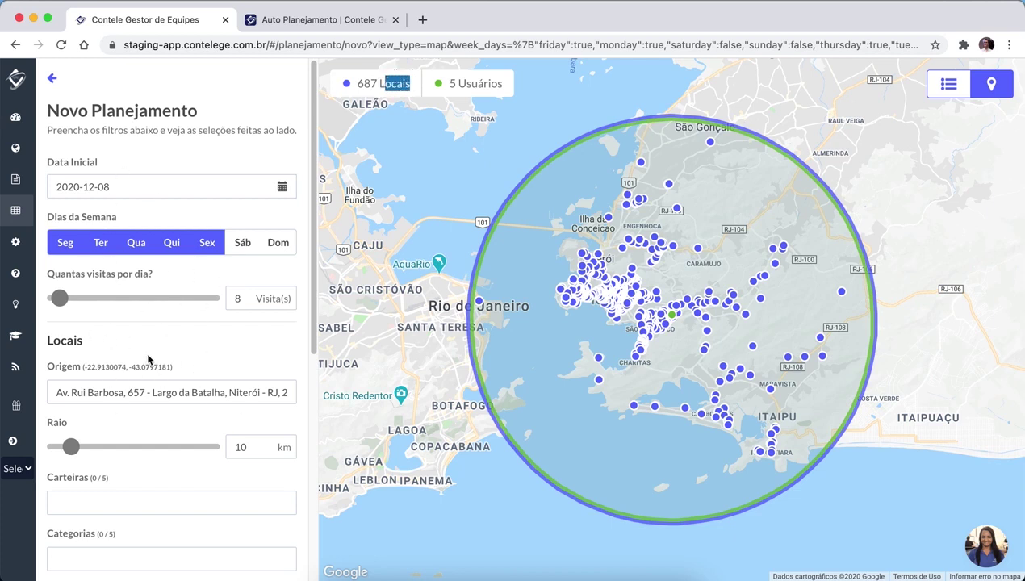
pyautogui.moveTo(471, 84); pyautogui.dragTo(499, 84)
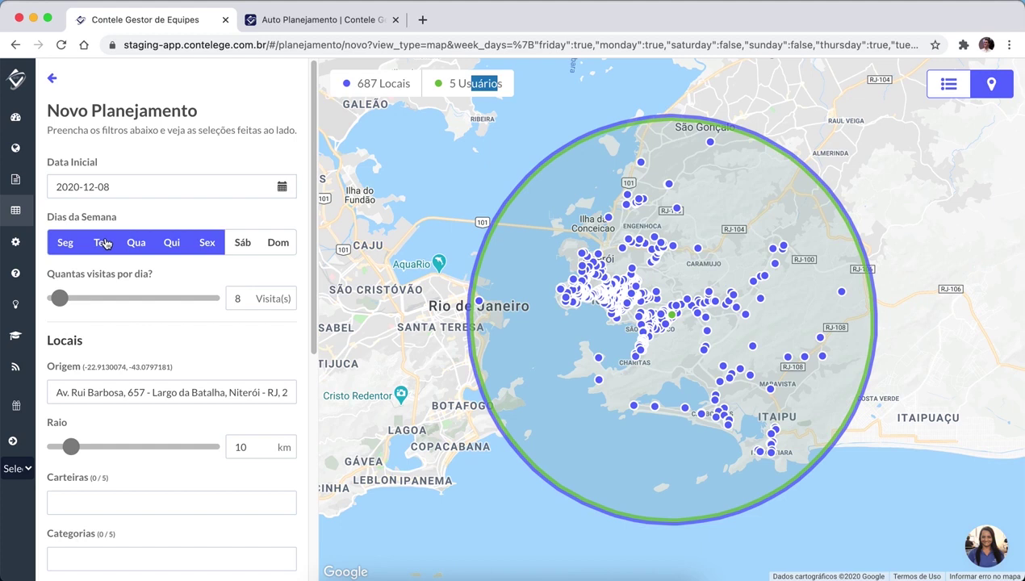
pyautogui.click(121, 190)
pyautogui.click(108, 272)
pyautogui.click(172, 242)
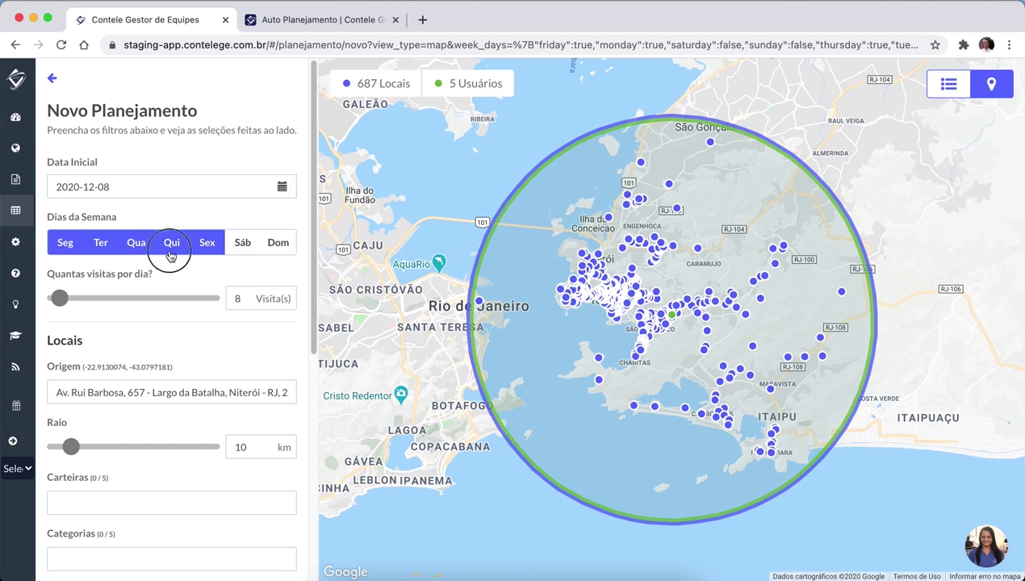
pyautogui.click(172, 243)
# Set the number of visits per day to 4.
pyautogui.click(63, 301)
pyautogui.moveTo(59, 303); pyautogui.dragTo(56, 298)
pyautogui.click(62, 300)
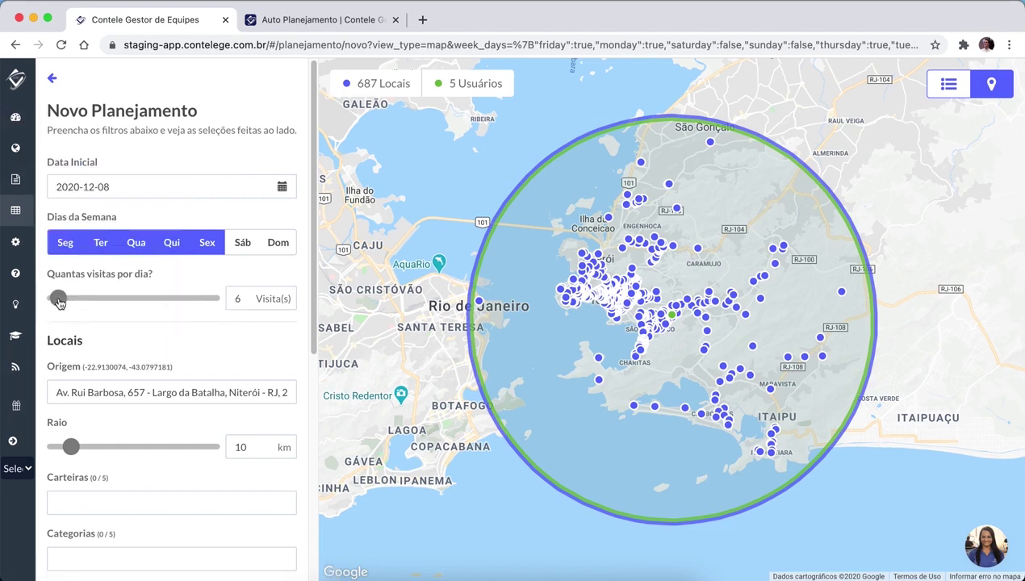
pyautogui.doubleClick(238, 299)
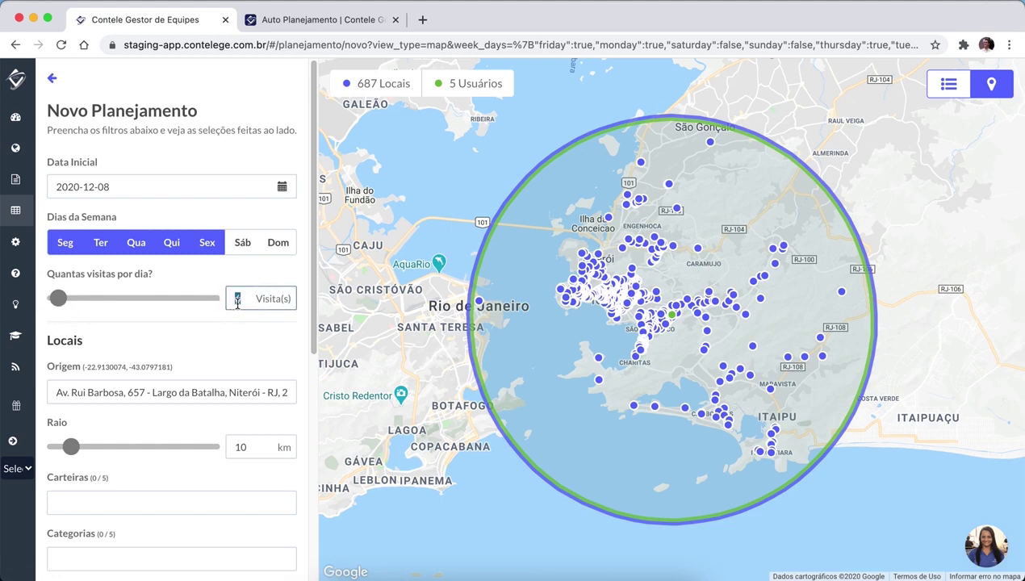
pyautogui.write('4')
pyautogui.click(190, 353)
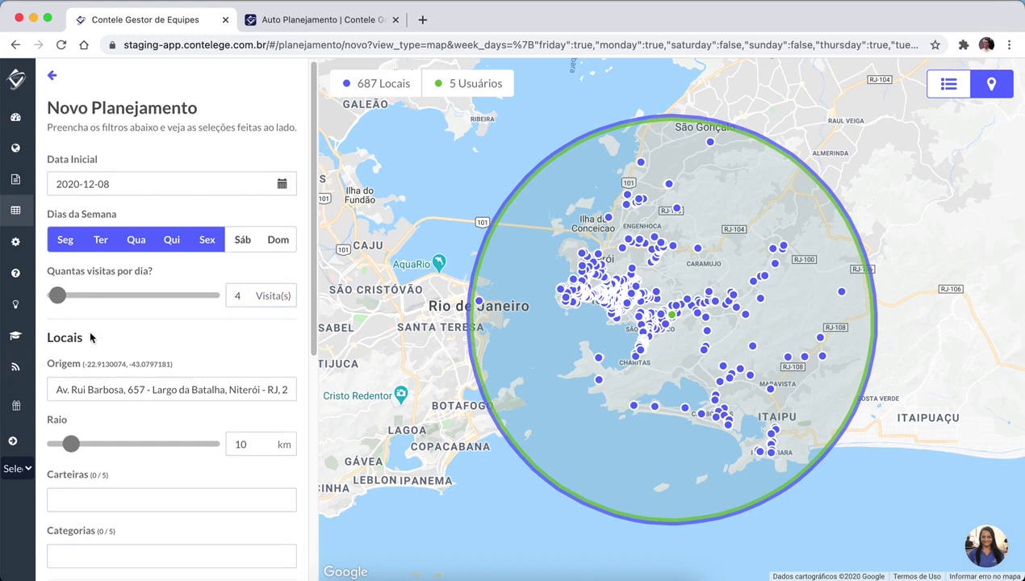
# Examine the Locais filters of the new plan and the entries under Configurações and Planejamento/Agendar.
pyautogui.scroll(-1, 93, 339)
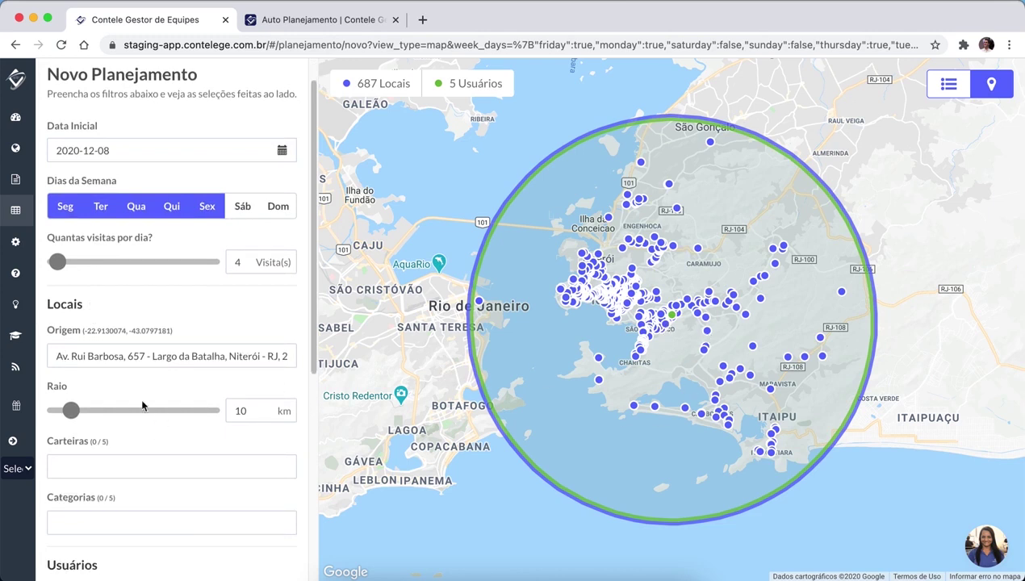
pyautogui.scroll(-3, 167, 372)
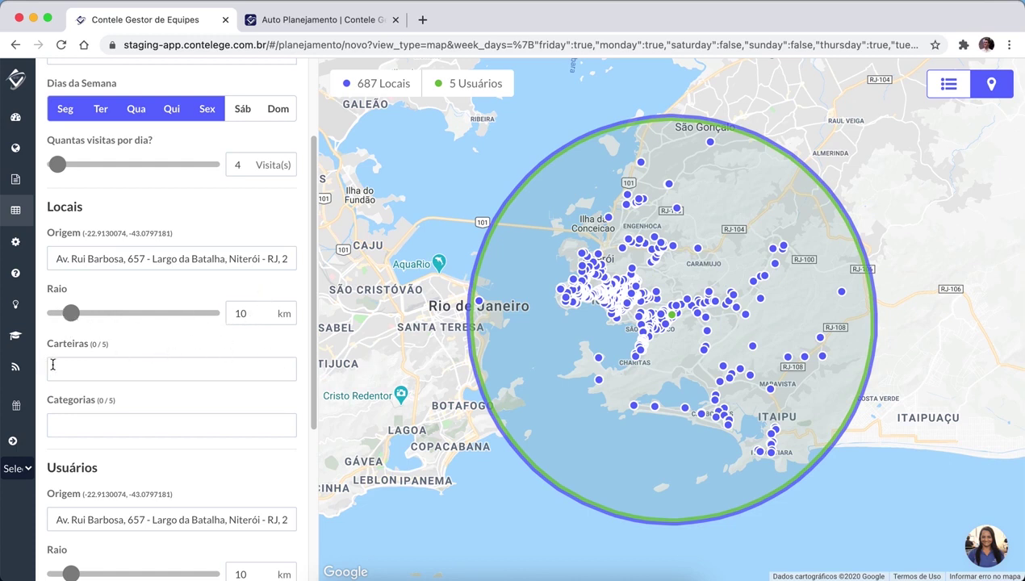
pyautogui.scroll(-1, 96, 382)
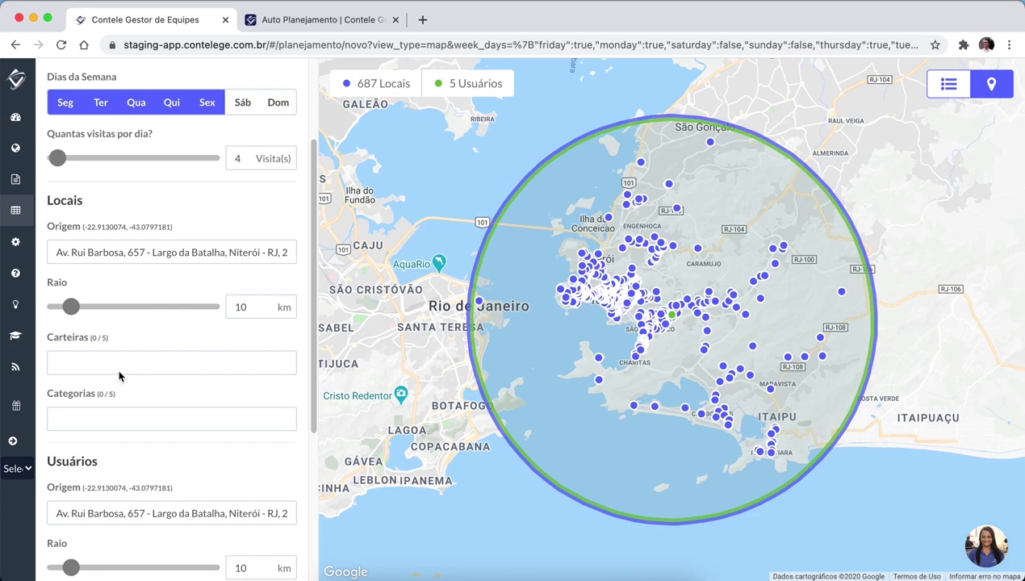
pyautogui.click(87, 365)
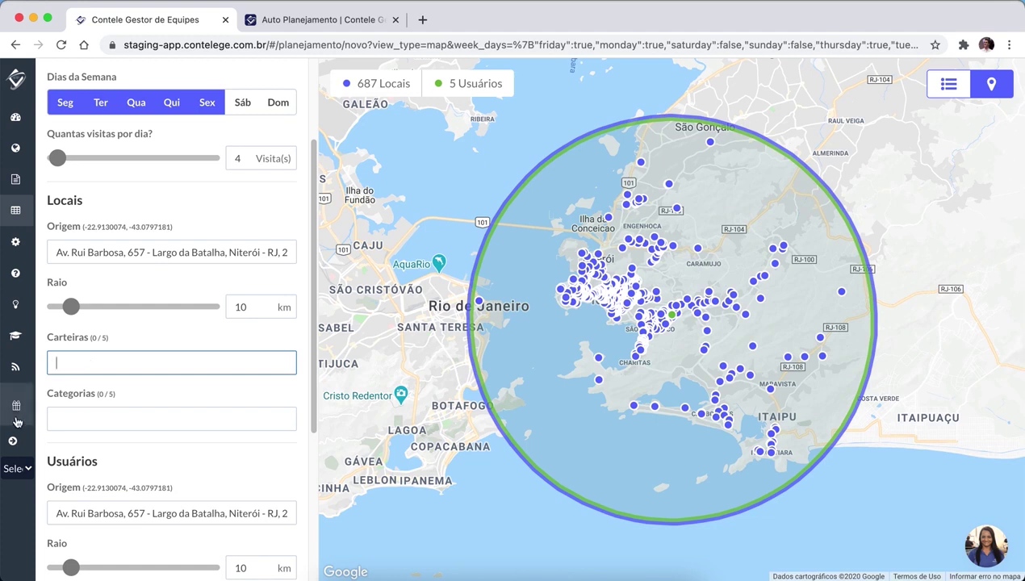
pyautogui.moveTo(15, 437)
pyautogui.click(68, 262)
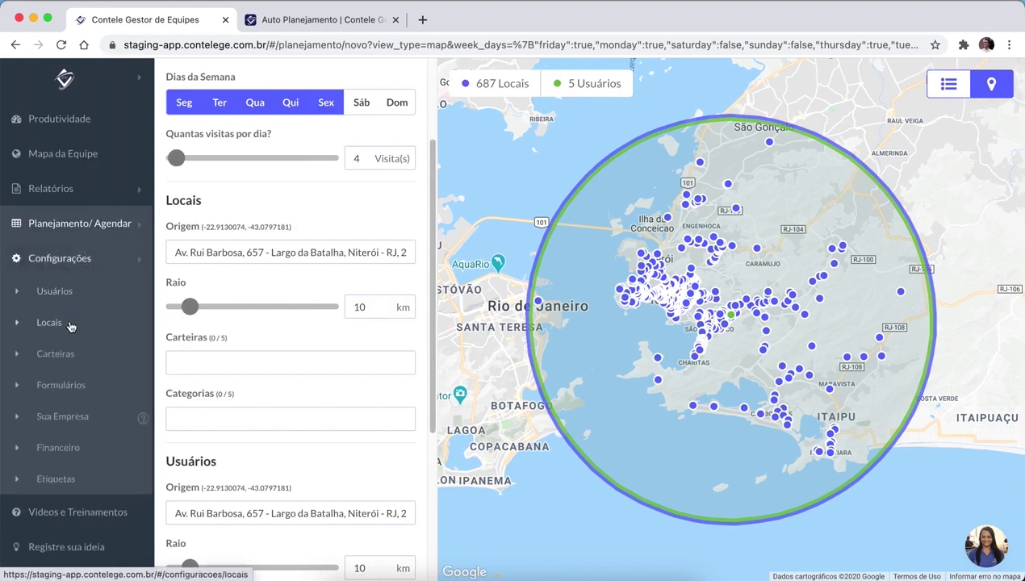
pyautogui.click(109, 226)
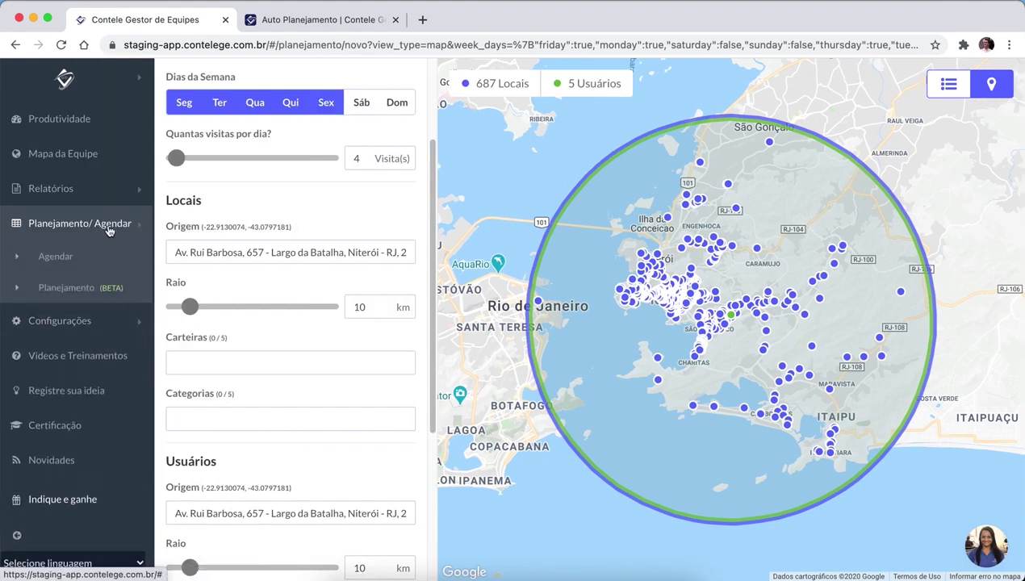
pyautogui.click(107, 226)
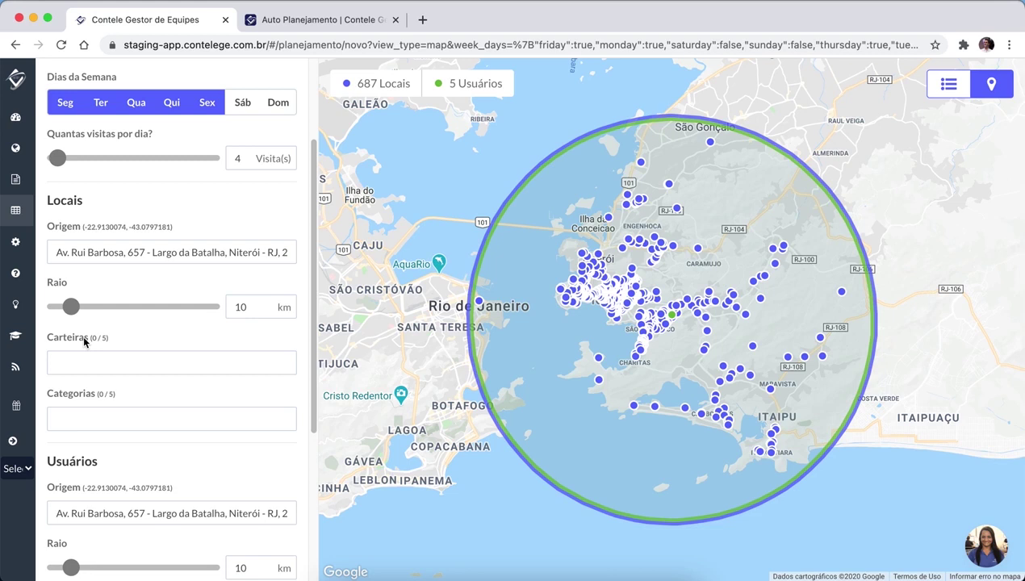
# Search the Locais categories for "c" and clear the search text.
pyautogui.click(93, 360)
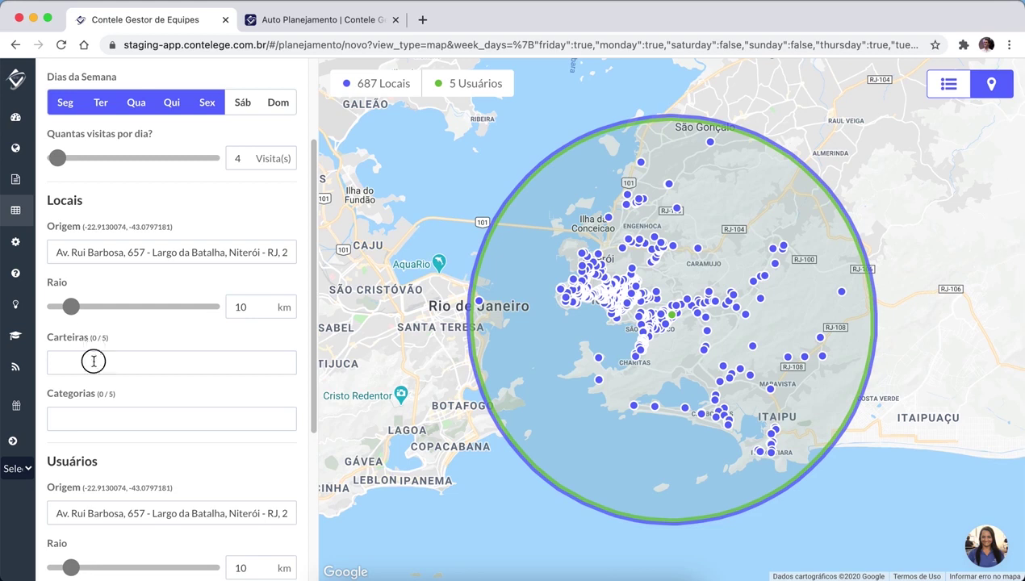
pyautogui.scroll(-1, 100, 419)
pyautogui.click(100, 419)
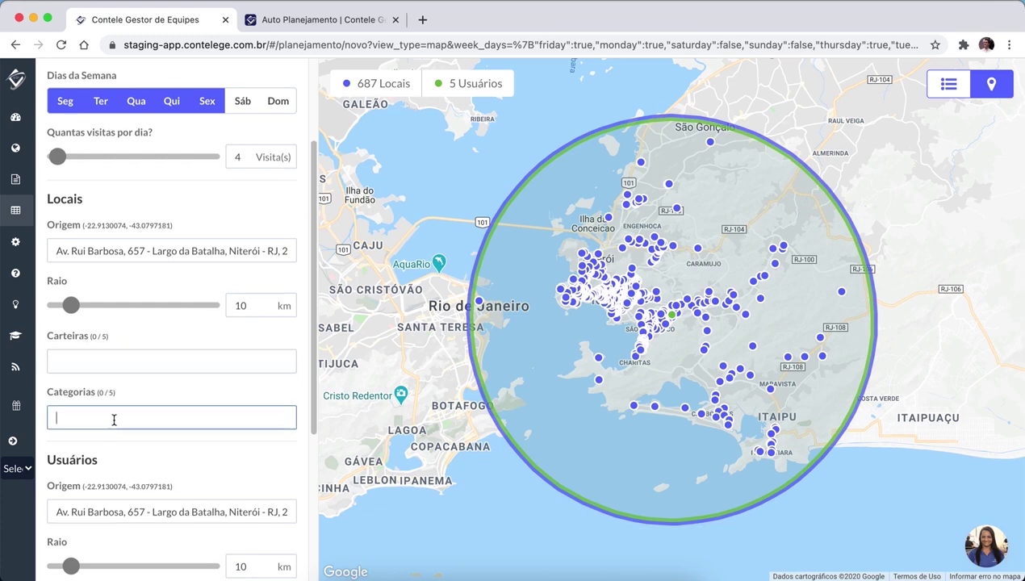
pyautogui.scroll(-2, 110, 359)
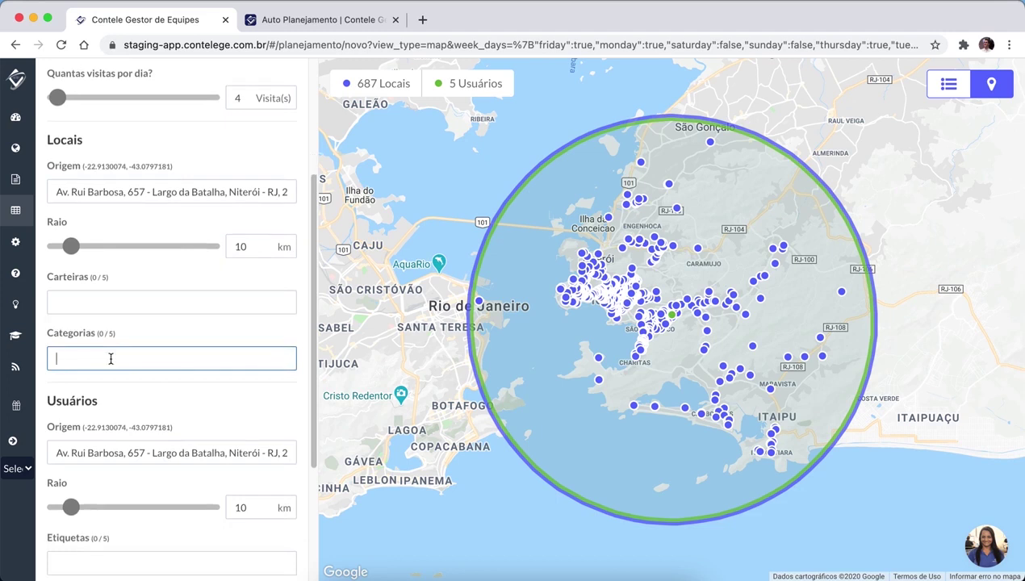
pyautogui.write('c')
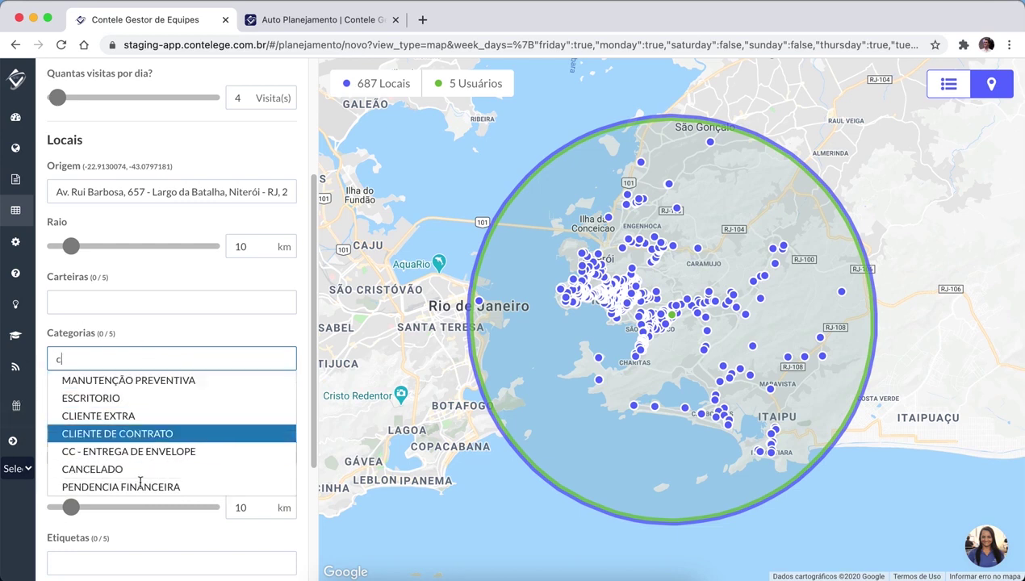
pyautogui.doubleClick(79, 352)
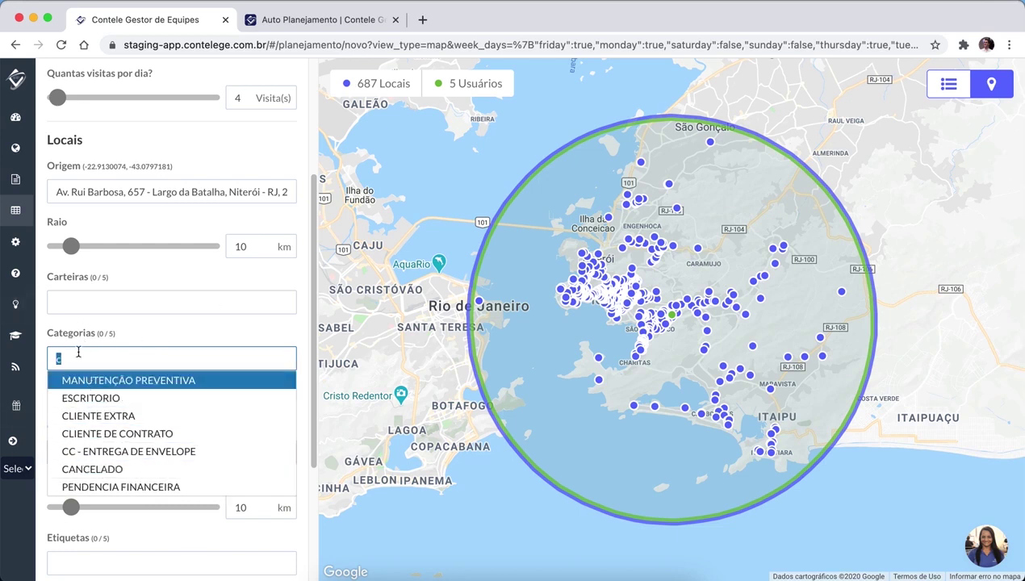
pyautogui.press('BackSpace')
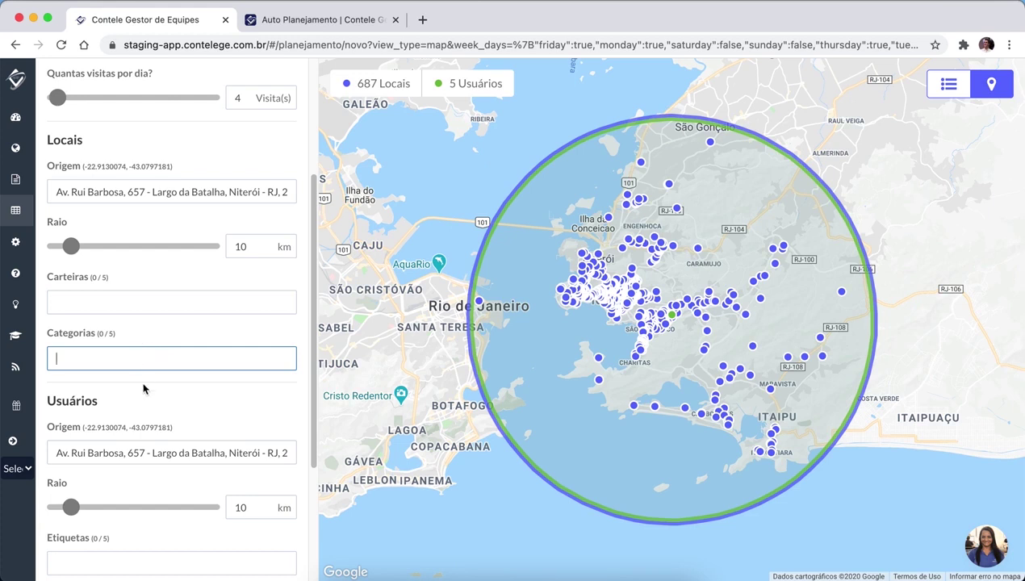
# Examine the Usuários filters, plan name and notes fields, and compare them with the Carteiras and Categorias filters.
pyautogui.scroll(-1, 144, 389)
pyautogui.scroll(-3, 143, 389)
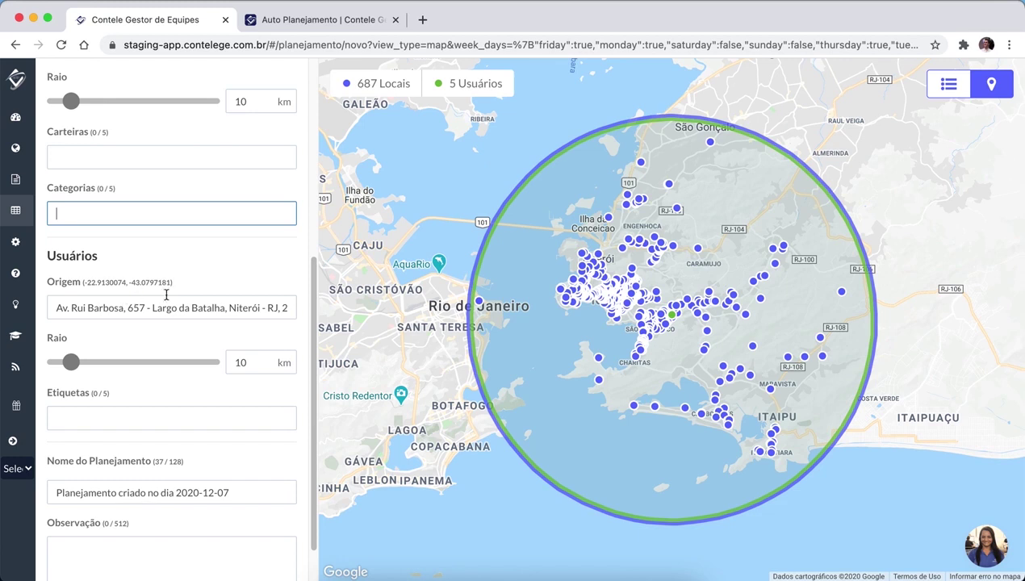
pyautogui.scroll(1, 166, 294)
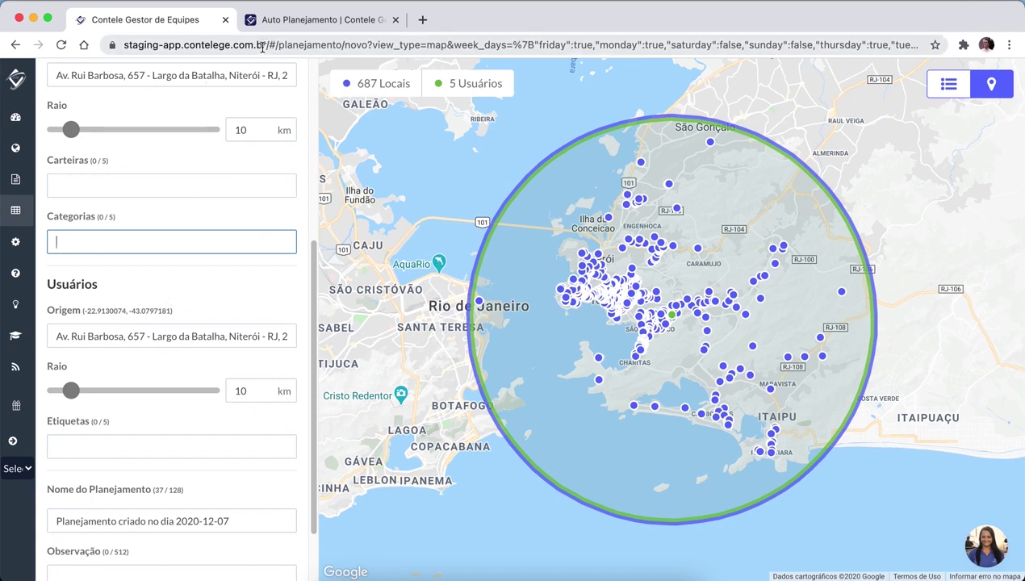
pyautogui.scroll(-2, 266, 121)
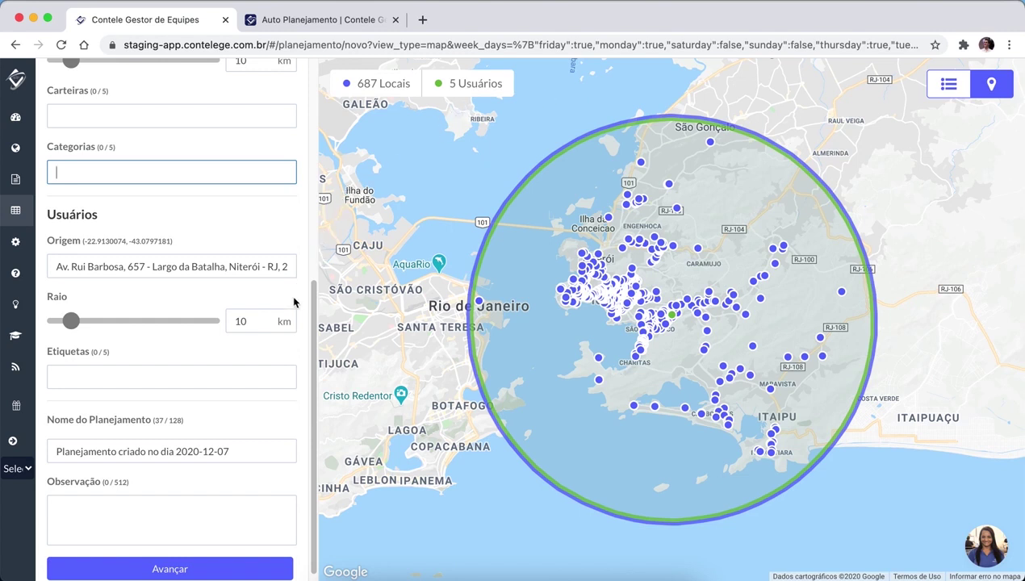
pyautogui.scroll(1, 228, 263)
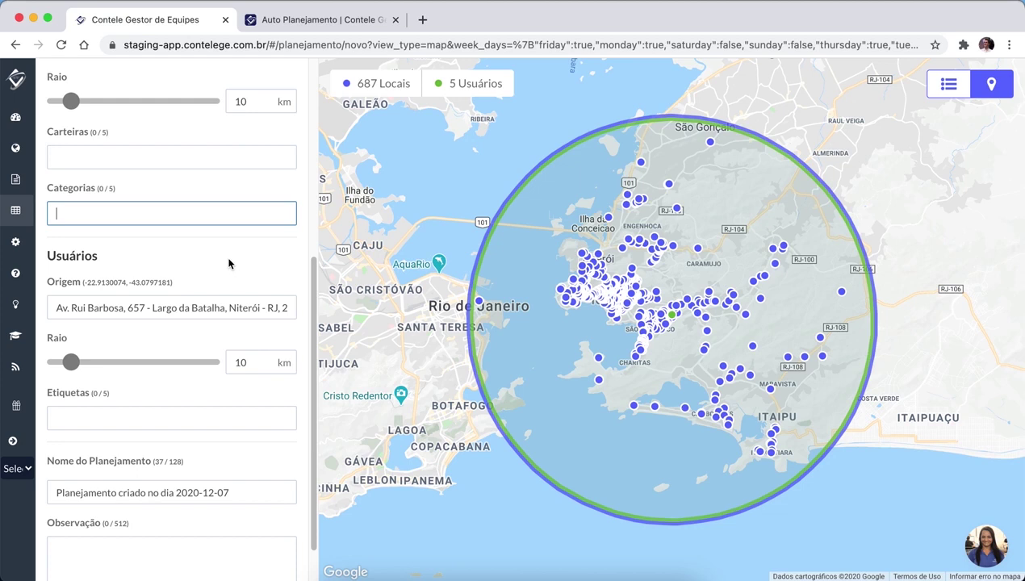
pyautogui.scroll(1, 228, 263)
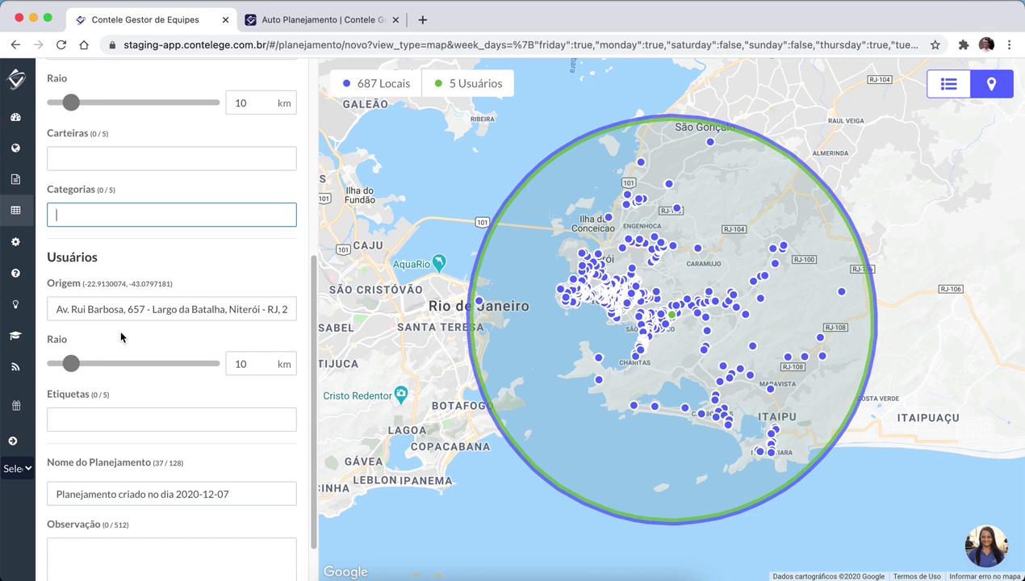
pyautogui.scroll(3, 133, 327)
pyautogui.scroll(1, 130, 326)
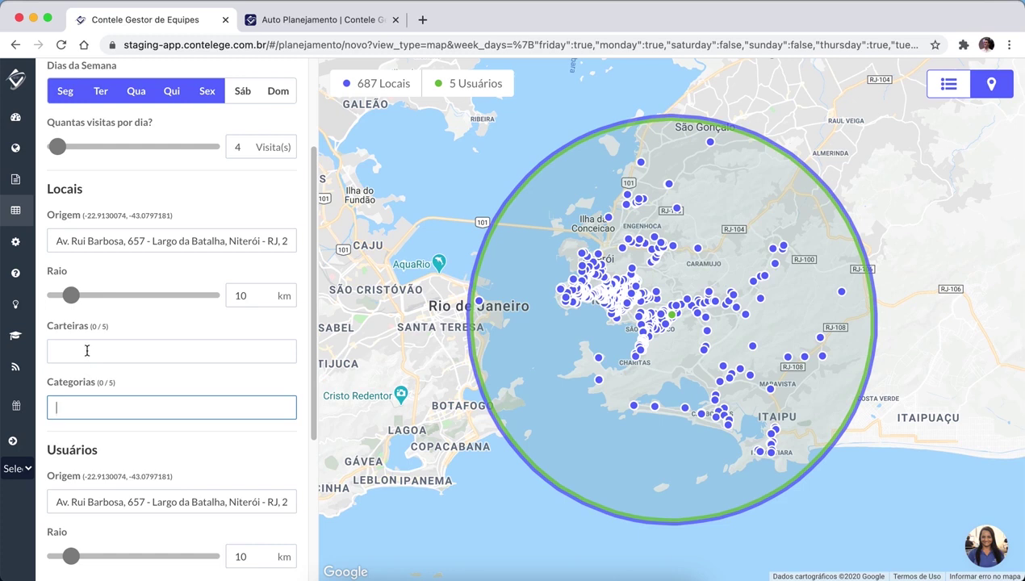
pyautogui.click(87, 351)
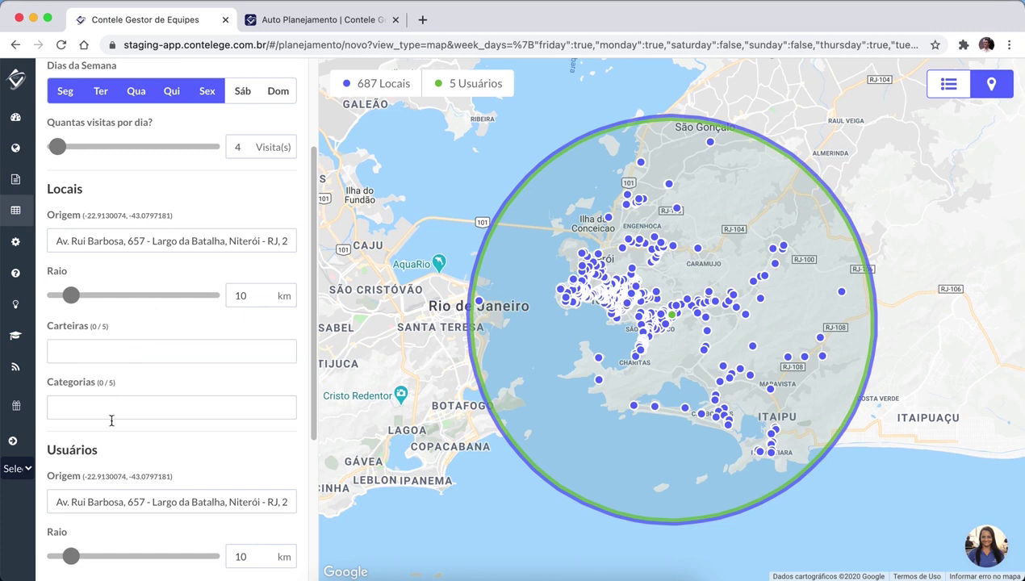
pyautogui.scroll(-3, 109, 428)
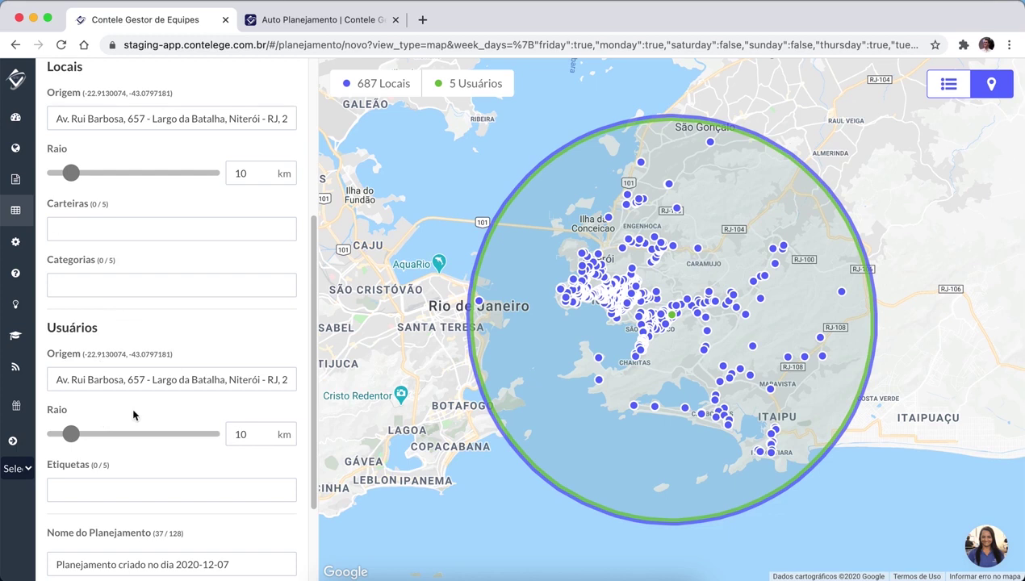
pyautogui.scroll(-3, 153, 412)
pyautogui.scroll(1, 162, 412)
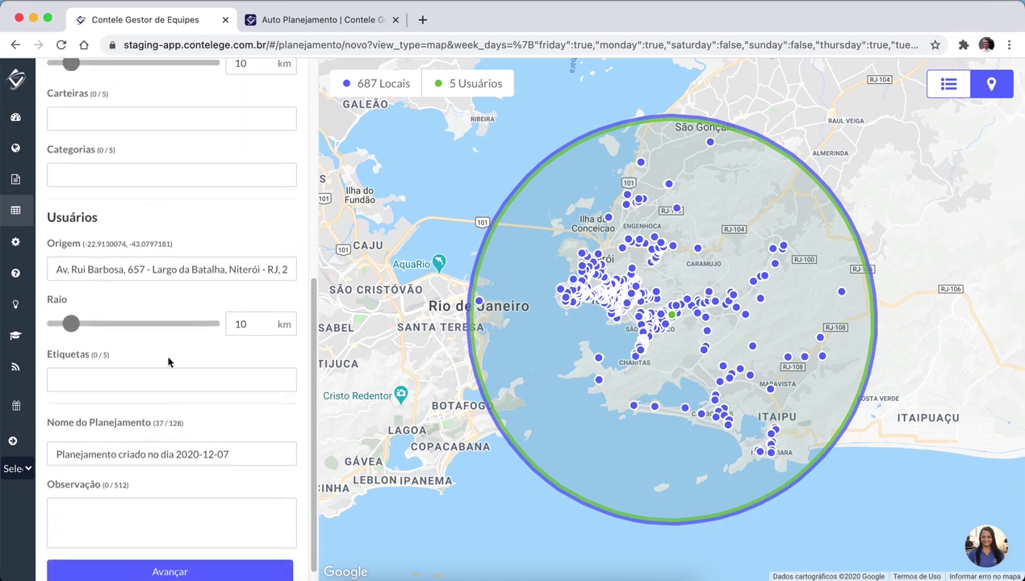
pyautogui.click(119, 372)
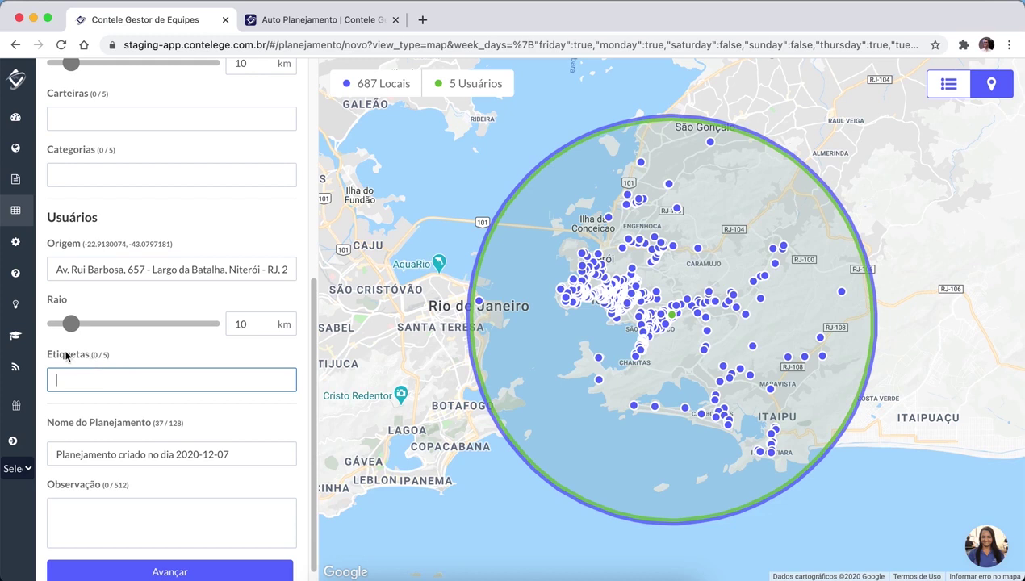
pyautogui.moveTo(66, 356); pyautogui.dragTo(148, 352)
pyautogui.click(107, 355)
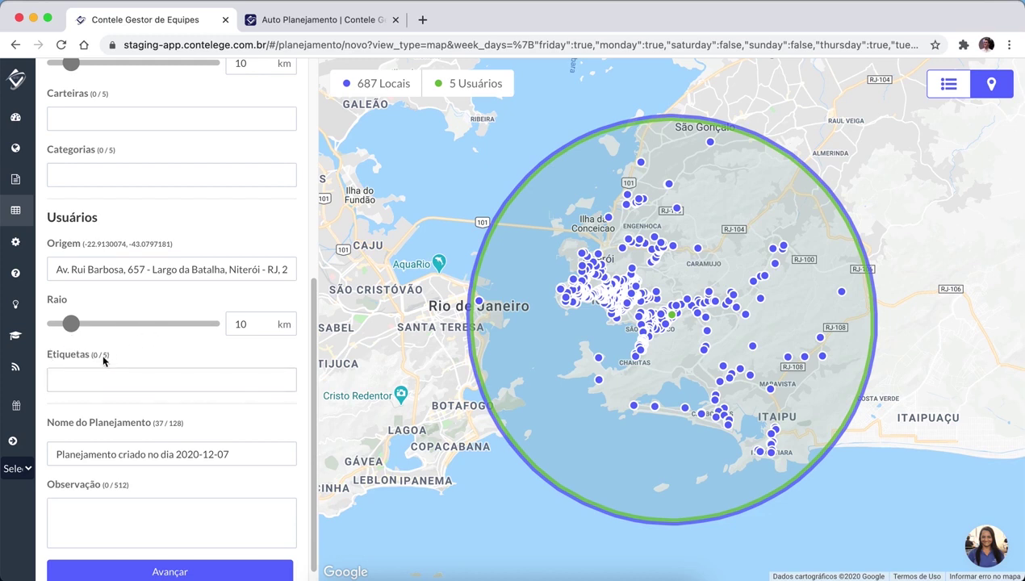
pyautogui.moveTo(88, 356); pyautogui.dragTo(72, 356)
pyautogui.click(95, 373)
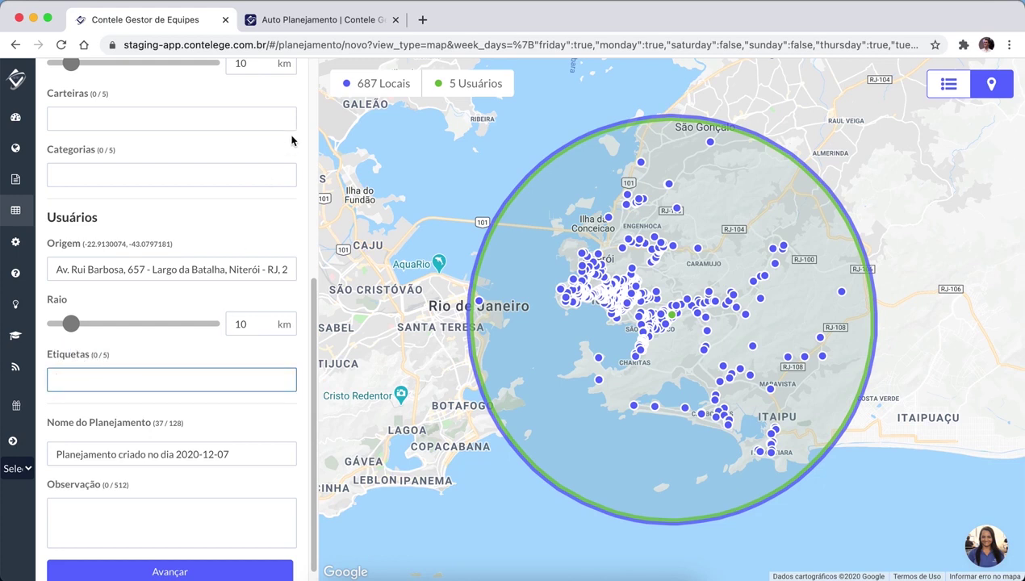
pyautogui.click(384, 81)
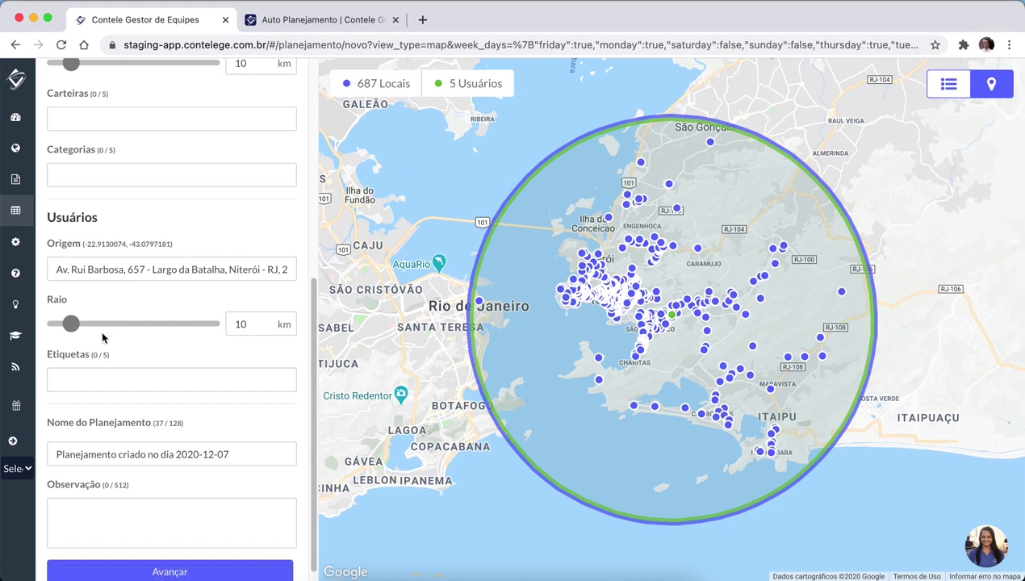
# Try filtering the Locais by the MANUTENÇÃO PREVENTIVA category and remove that filter.
pyautogui.click(94, 171)
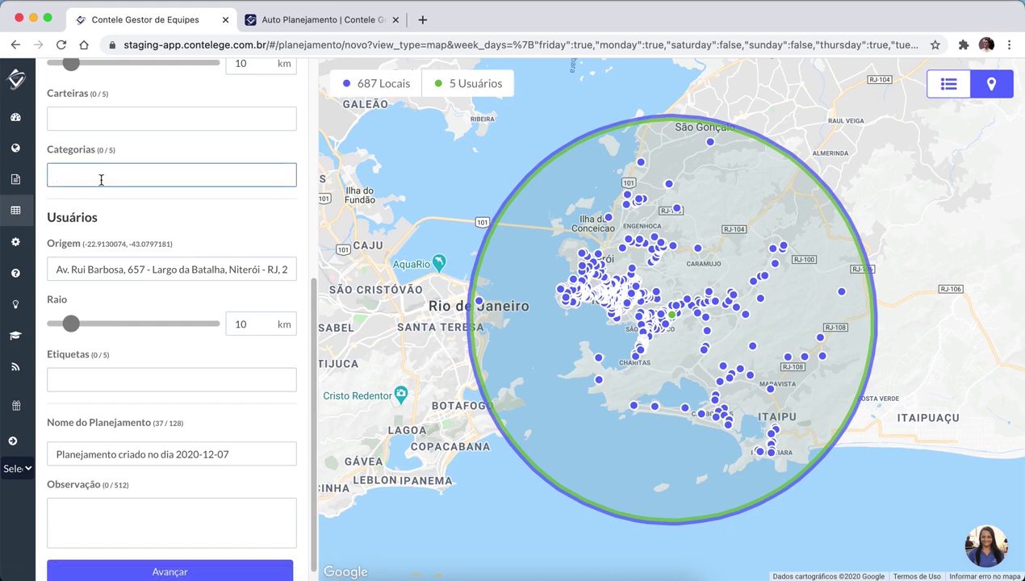
pyautogui.write('man')
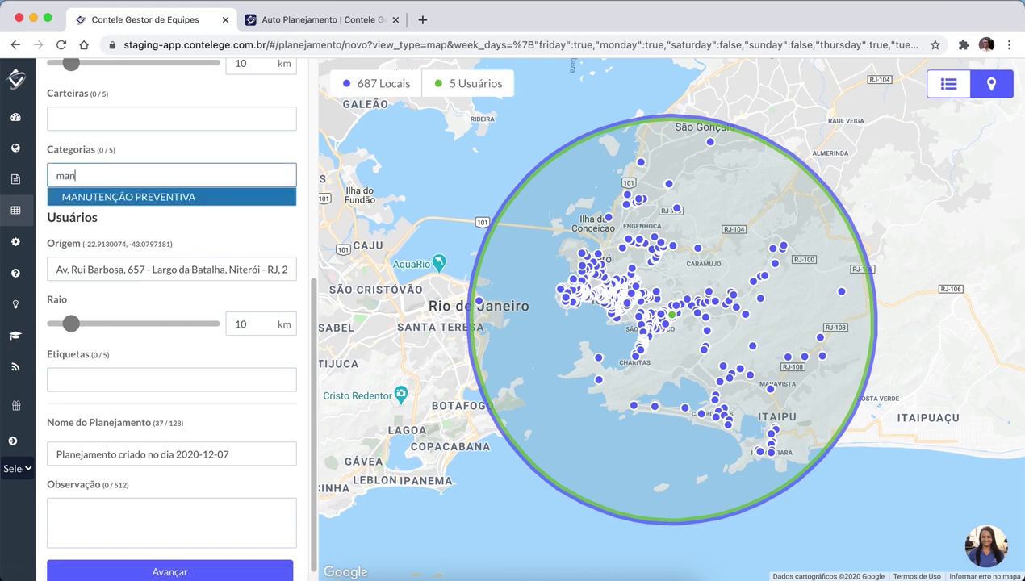
pyautogui.click(91, 197)
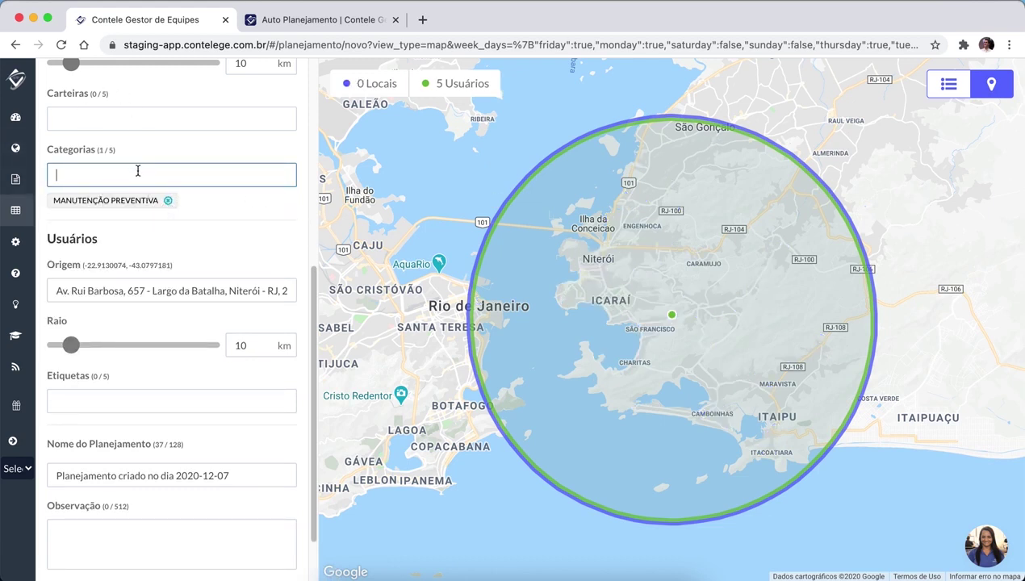
pyautogui.click(167, 201)
# Try filtering the Locais by the CLIENTE DE CONTRATO category and remove that filter.
pyautogui.click(167, 175)
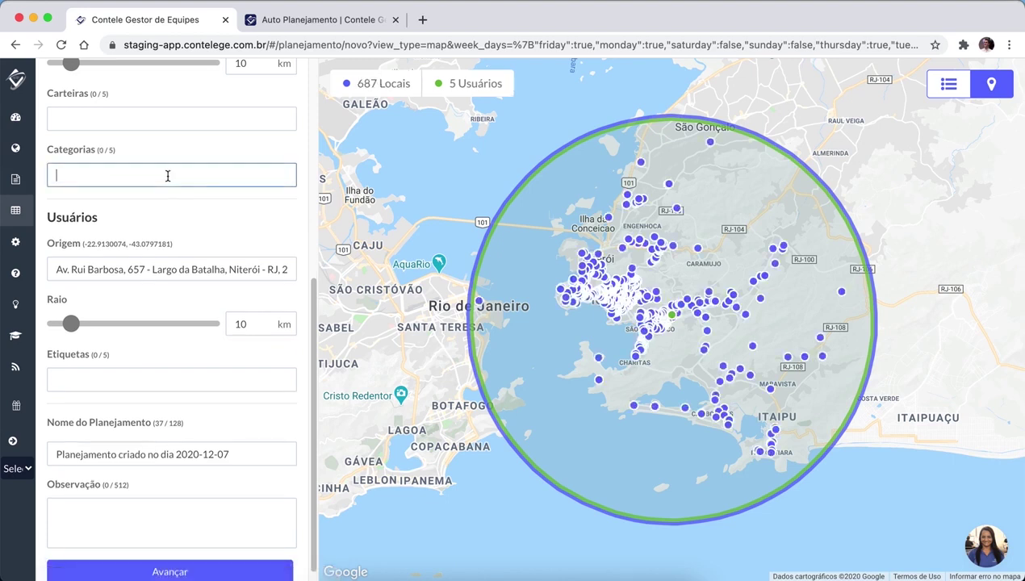
pyautogui.write('m')
pyautogui.press('BackSpace')
pyautogui.write('as')
pyautogui.press('BackSpace')
pyautogui.press('Down')
pyautogui.press('Down')
pyautogui.press('Down')
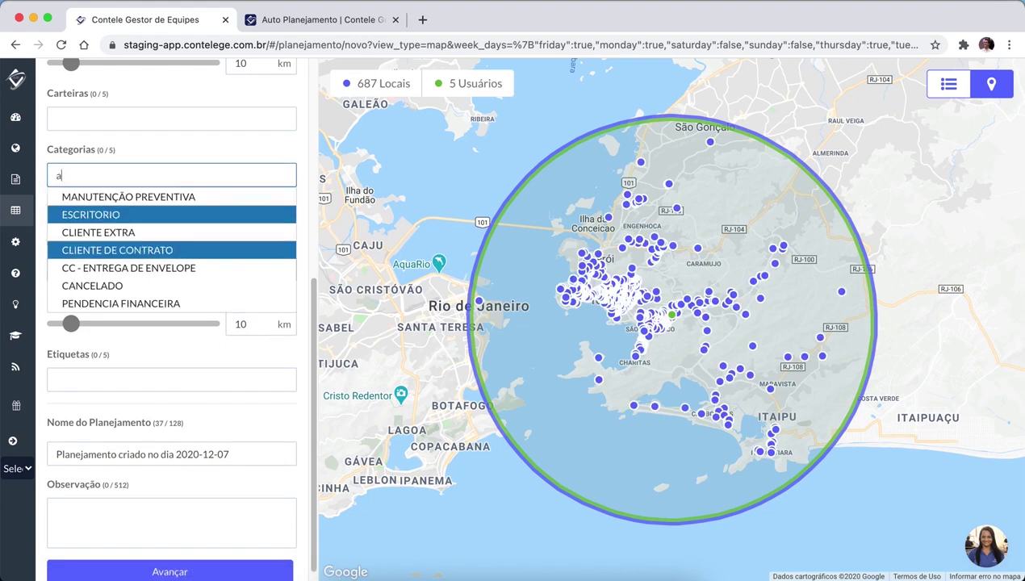
pyautogui.click(146, 253)
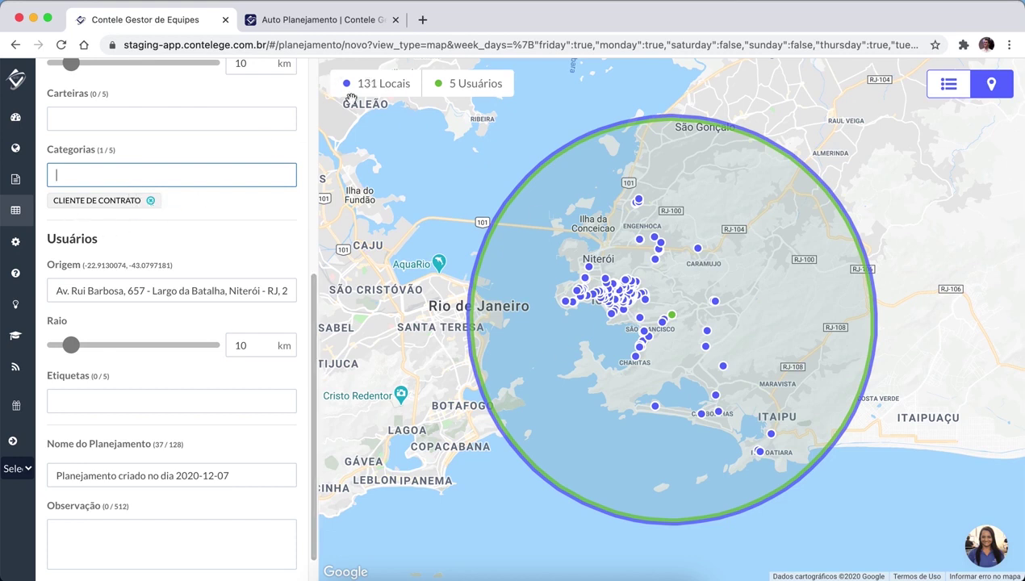
pyautogui.click(151, 201)
pyautogui.click(129, 377)
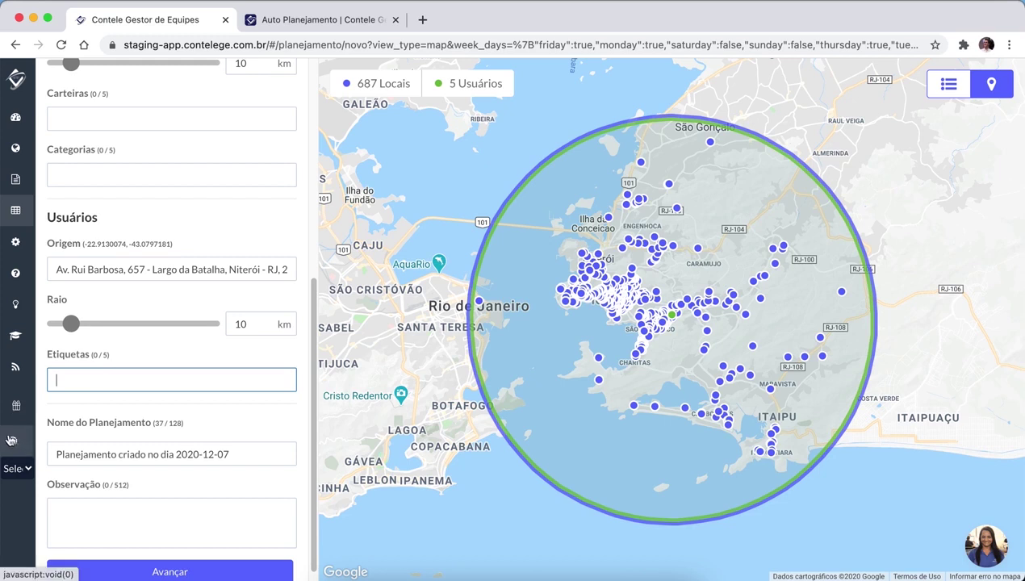
pyautogui.moveTo(23, 246)
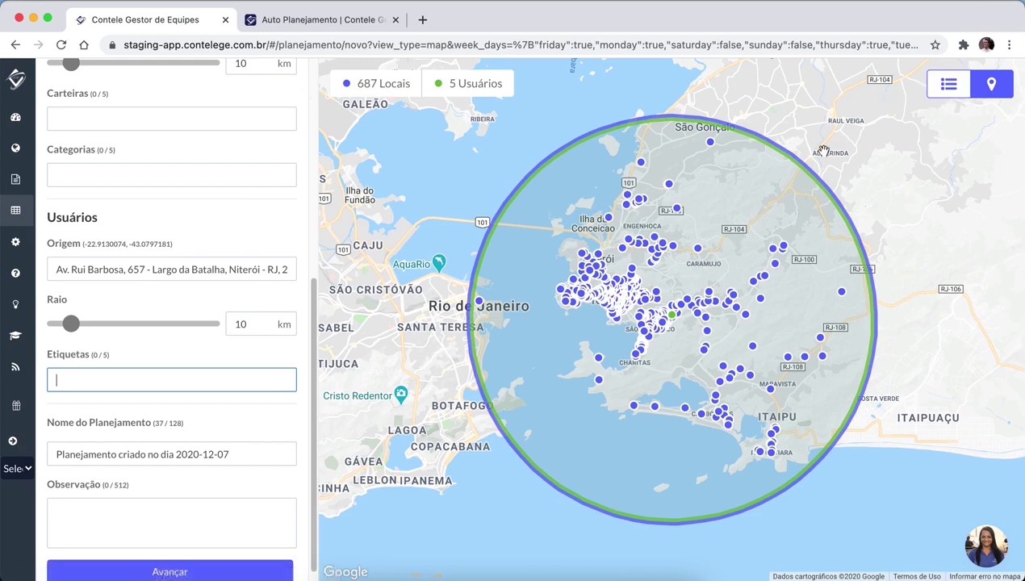
# Display the plan's Locais and Usuários as lists and look through the included places.
pyautogui.click(951, 97)
pyautogui.click(951, 97)
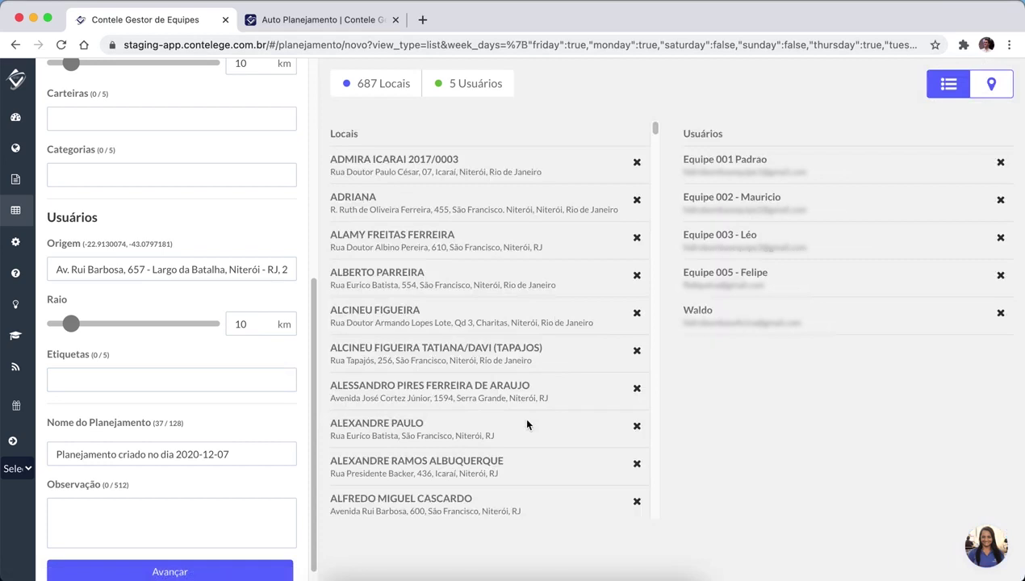
pyautogui.scroll(-5, 520, 449)
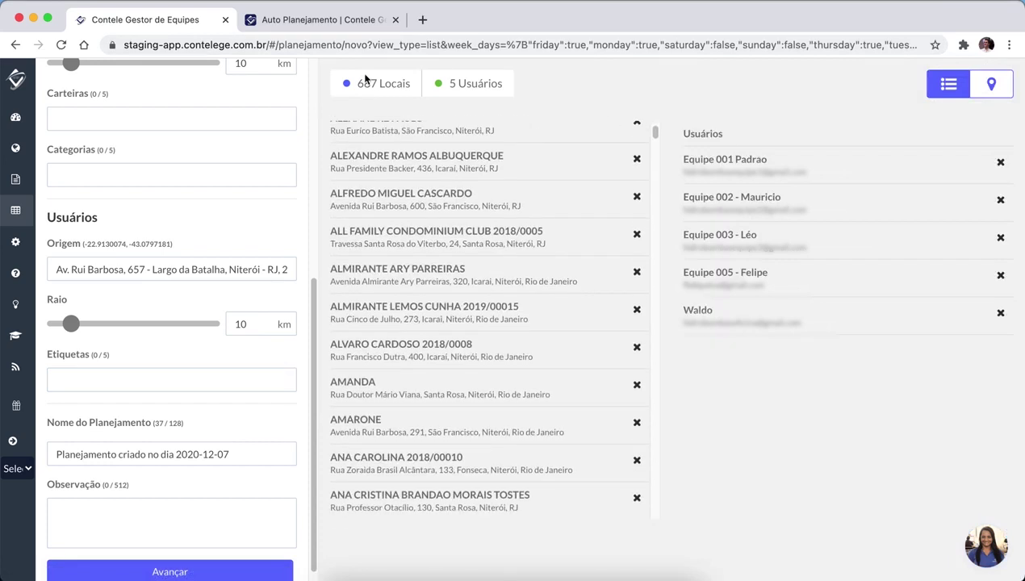
pyautogui.scroll(-4, 512, 318)
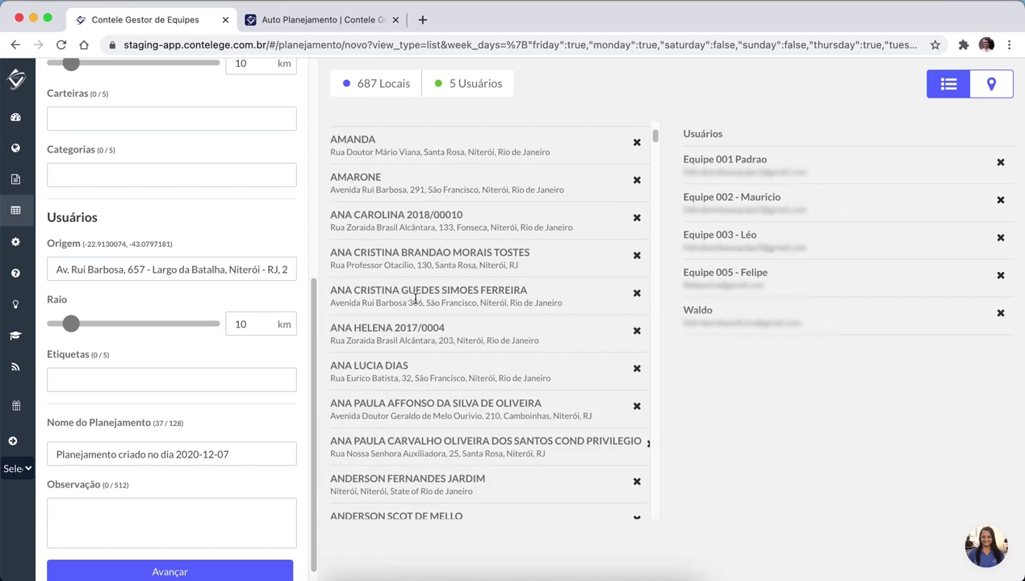
pyautogui.scroll(-1, 425, 290)
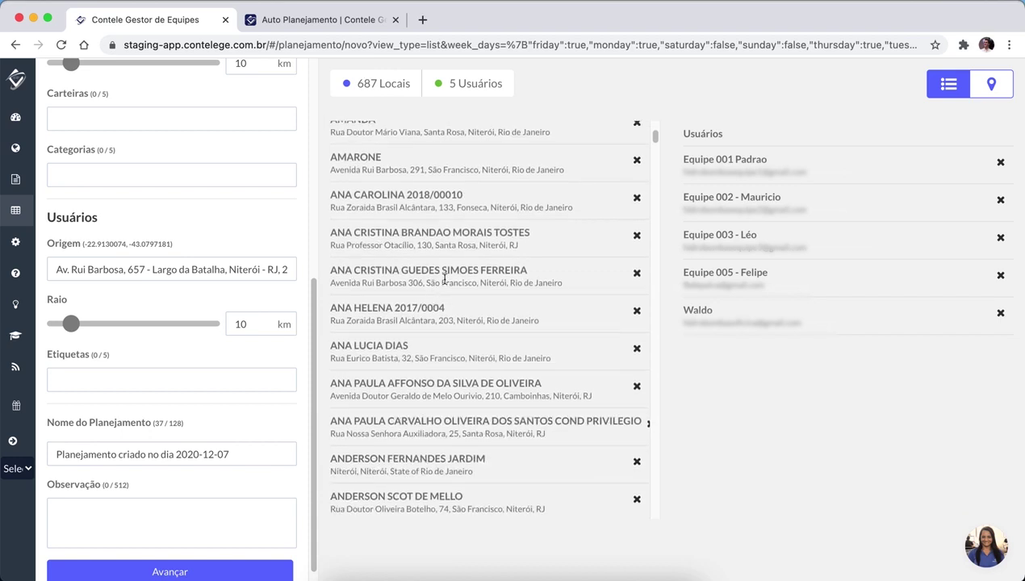
pyautogui.scroll(10, 444, 280)
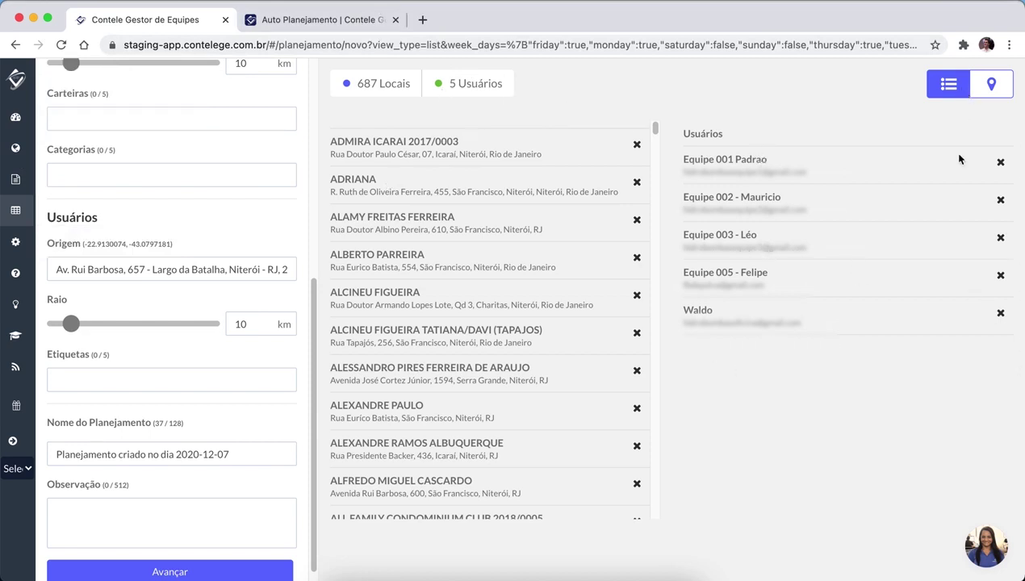
# Remove the last person in the Usuários list from the plan and return to the map view.
pyautogui.moveTo(685, 320); pyautogui.dragTo(789, 373)
pyautogui.click(993, 389)
pyautogui.click(1001, 313)
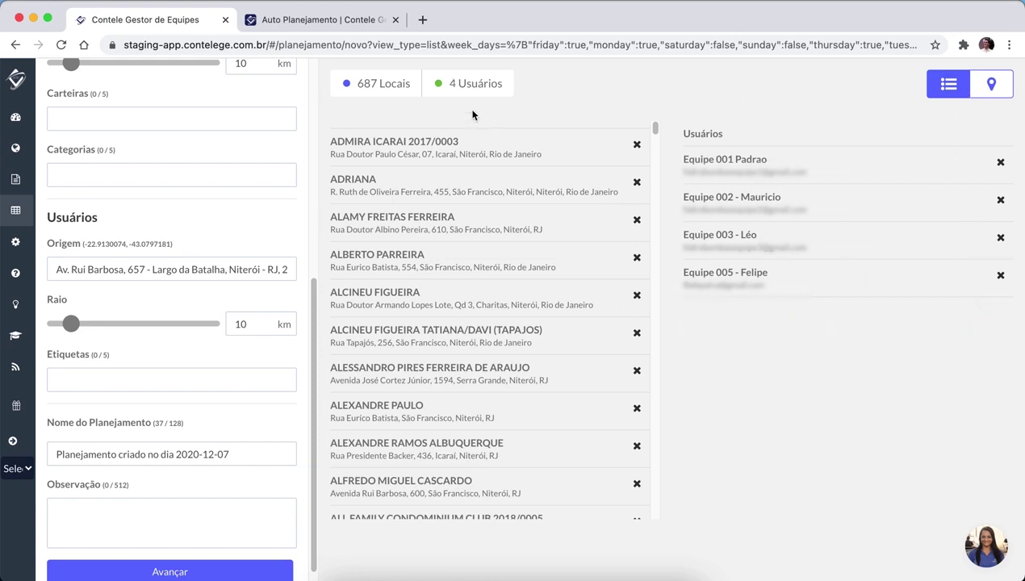
pyautogui.click(992, 83)
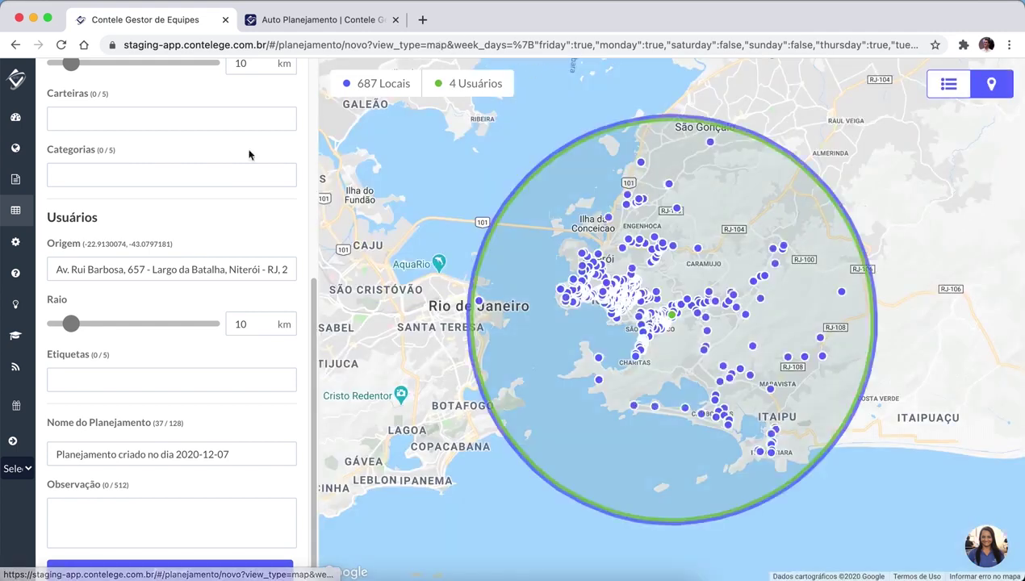
# Check the plan's name and notes fields, and advance the plan to its confirmation page.
pyautogui.scroll(-1, 124, 371)
pyautogui.scroll(-1, 124, 367)
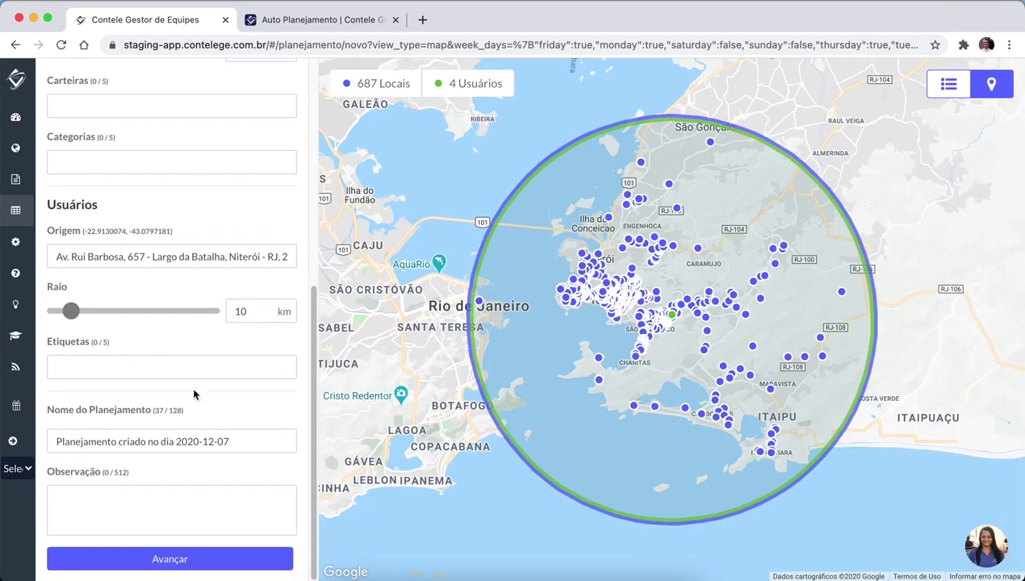
pyautogui.click(160, 441)
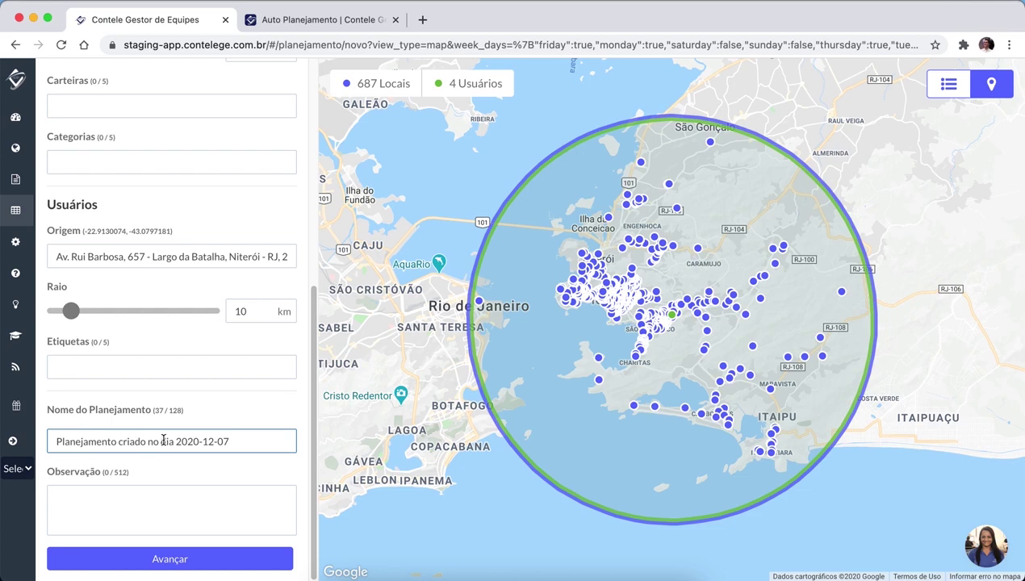
pyautogui.click(204, 491)
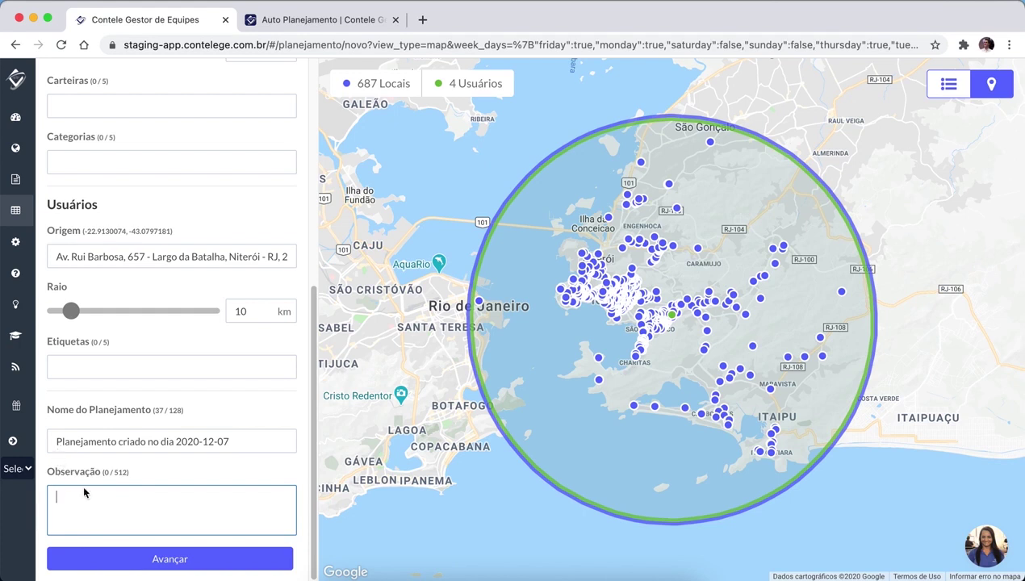
pyautogui.click(135, 560)
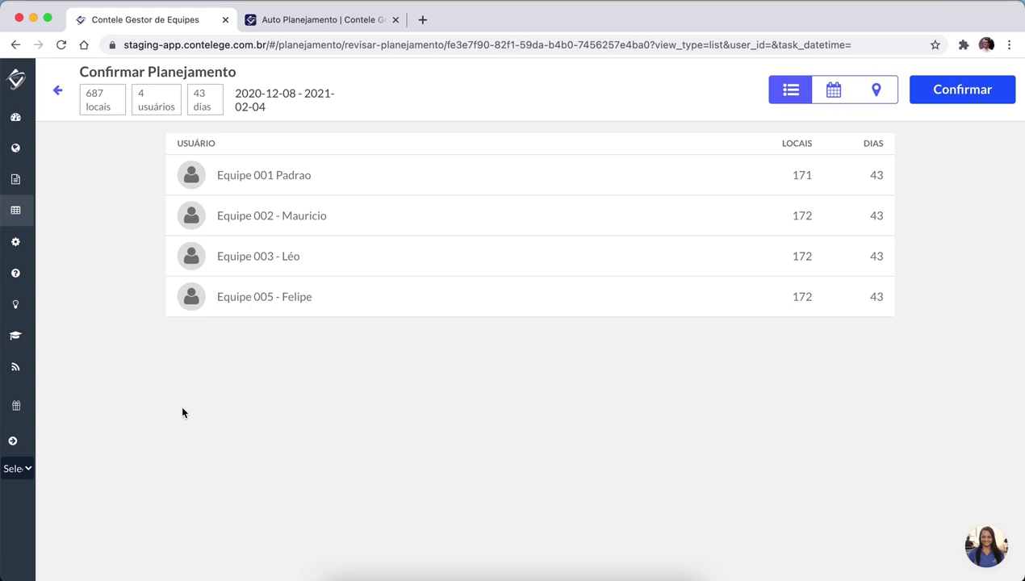
# Examine the plan's summary of places, users and days, and the distribution of visits per user.
pyautogui.moveTo(92, 91); pyautogui.dragTo(98, 92)
pyautogui.moveTo(208, 113); pyautogui.dragTo(194, 90)
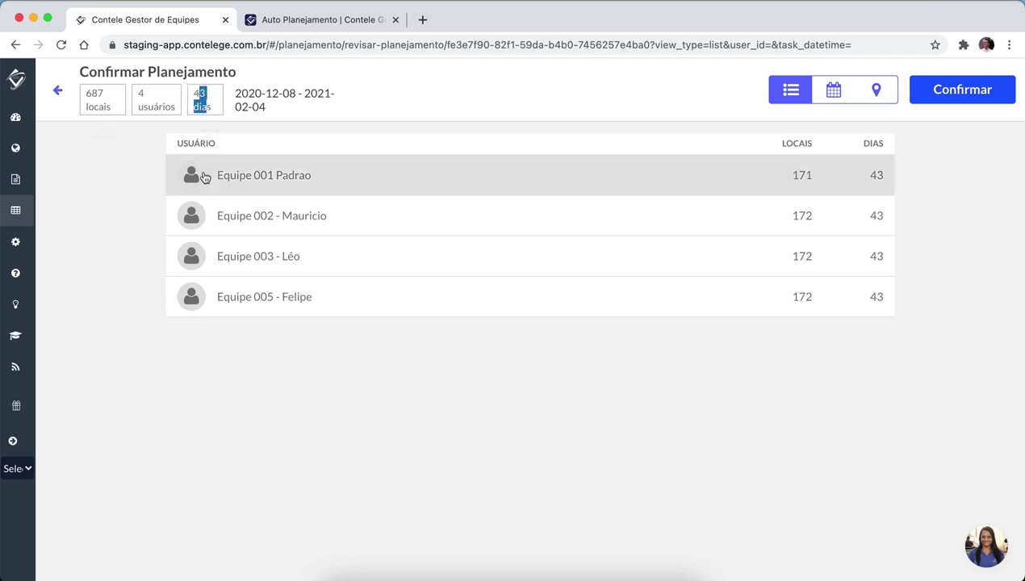
pyautogui.click(148, 173)
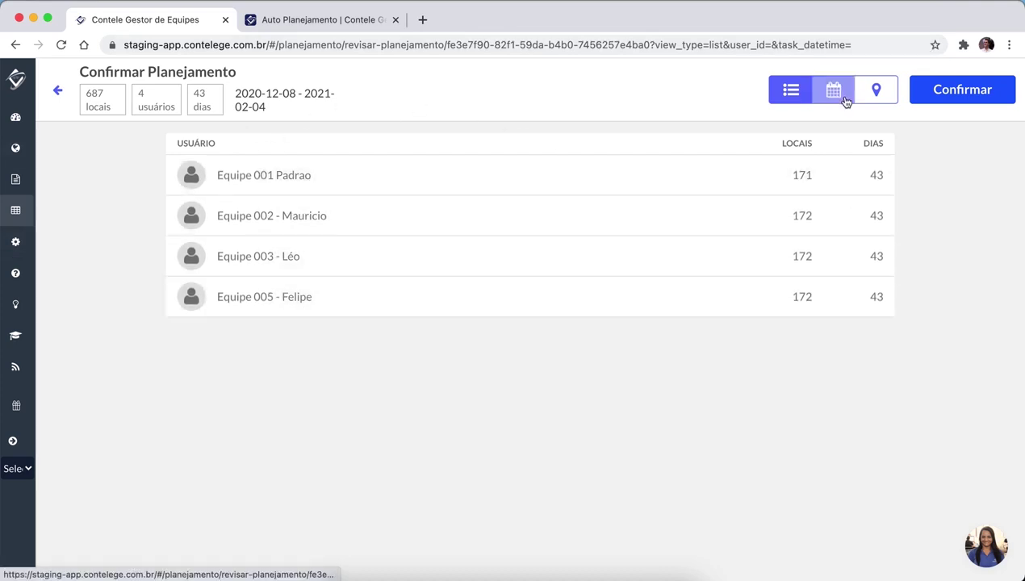
# Examine the planned visits for December 2020 in the calendar view.
pyautogui.click(844, 99)
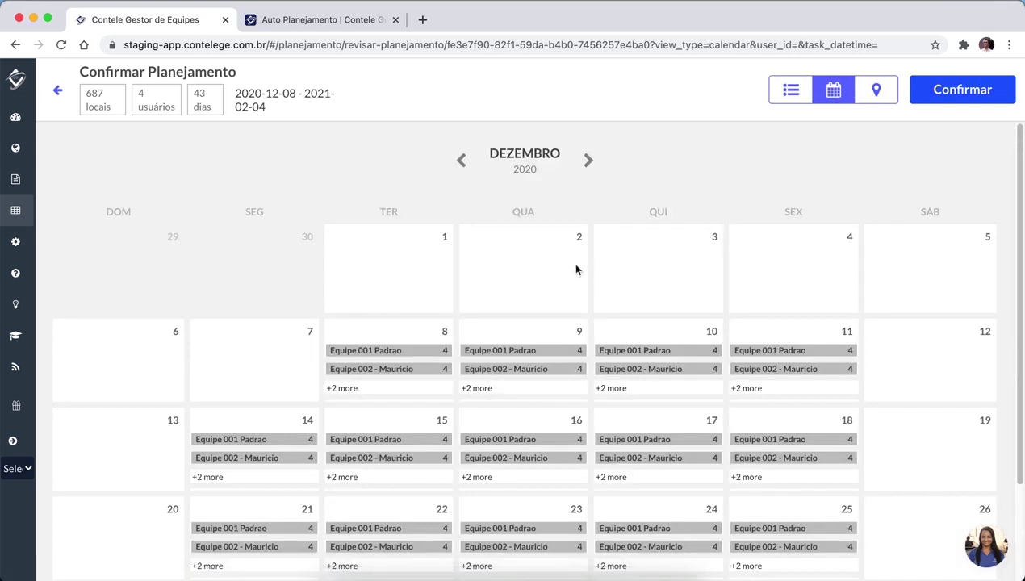
pyautogui.scroll(-3, 450, 339)
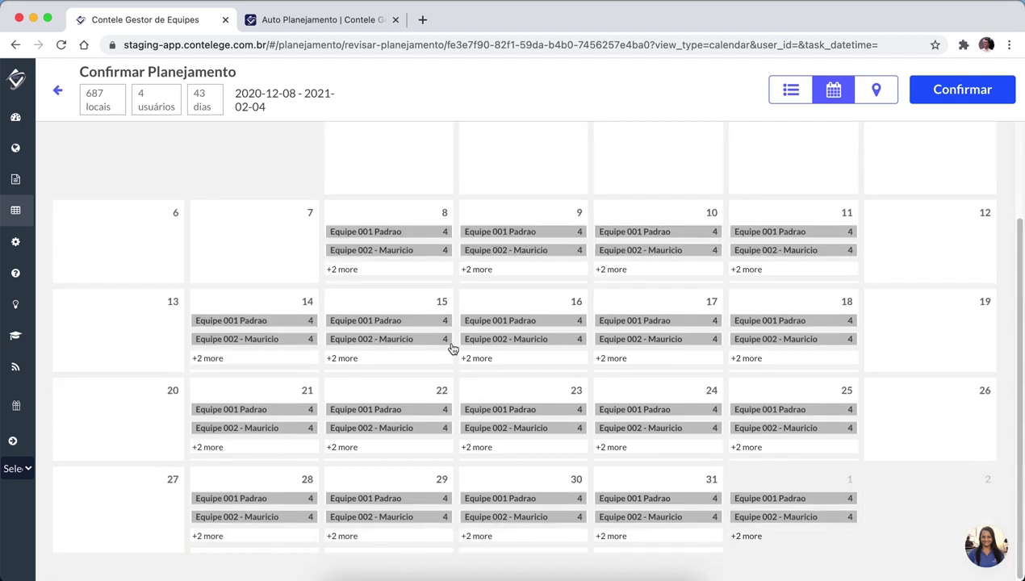
pyautogui.scroll(2, 450, 338)
pyautogui.scroll(-1, 501, 275)
pyautogui.scroll(1, 545, 214)
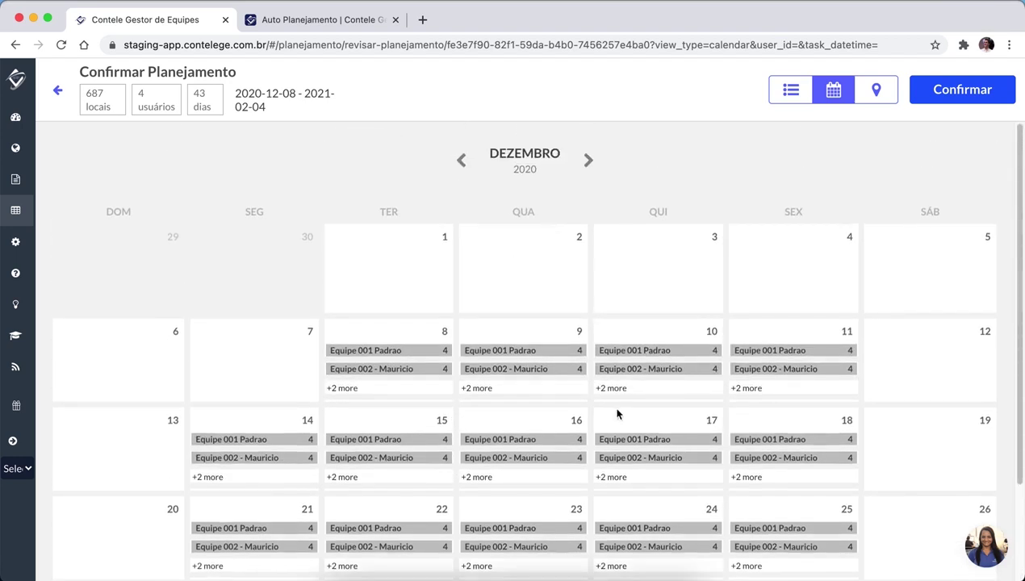
pyautogui.scroll(-3, 617, 414)
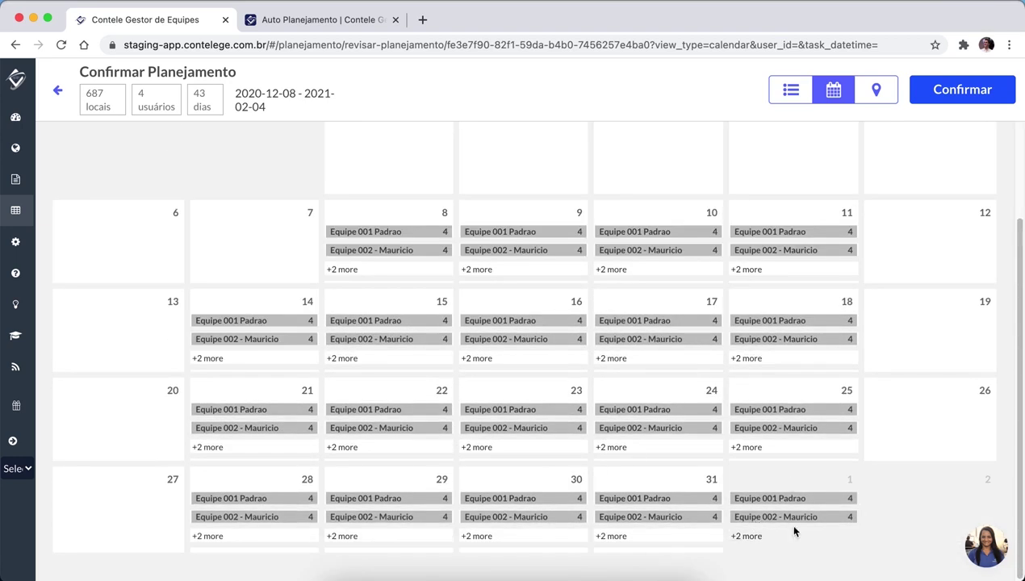
pyautogui.scroll(3, 791, 525)
# Review the planned visits for January and February 2021 in the calendar, and return to December 2020.
pyautogui.click(588, 160)
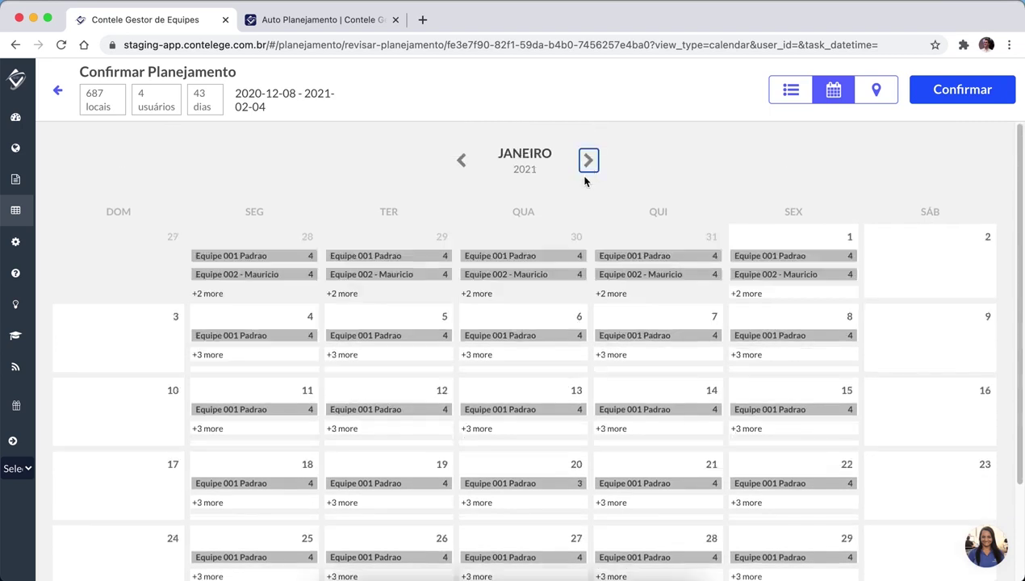
pyautogui.scroll(-3, 612, 326)
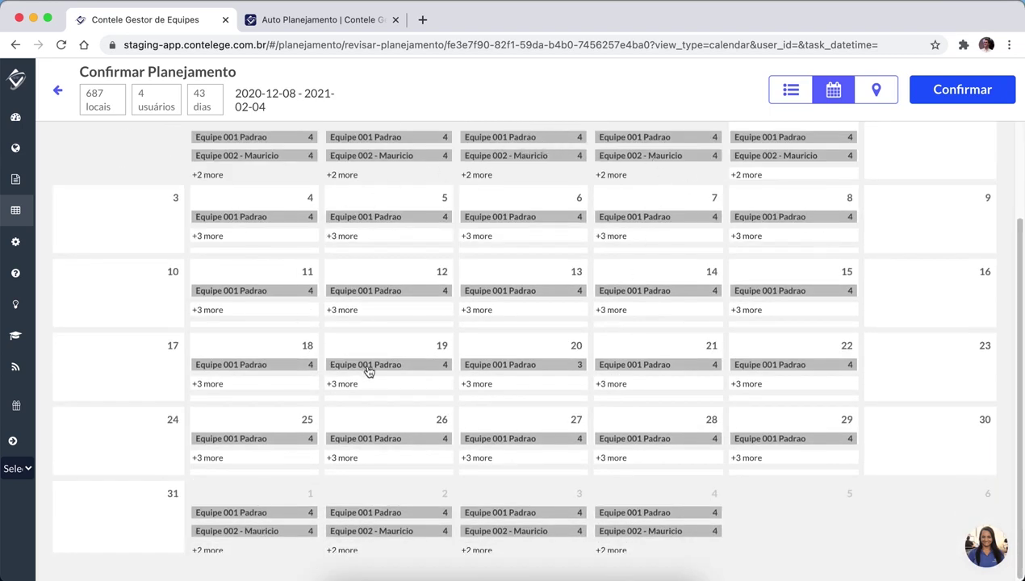
pyautogui.scroll(3, 702, 519)
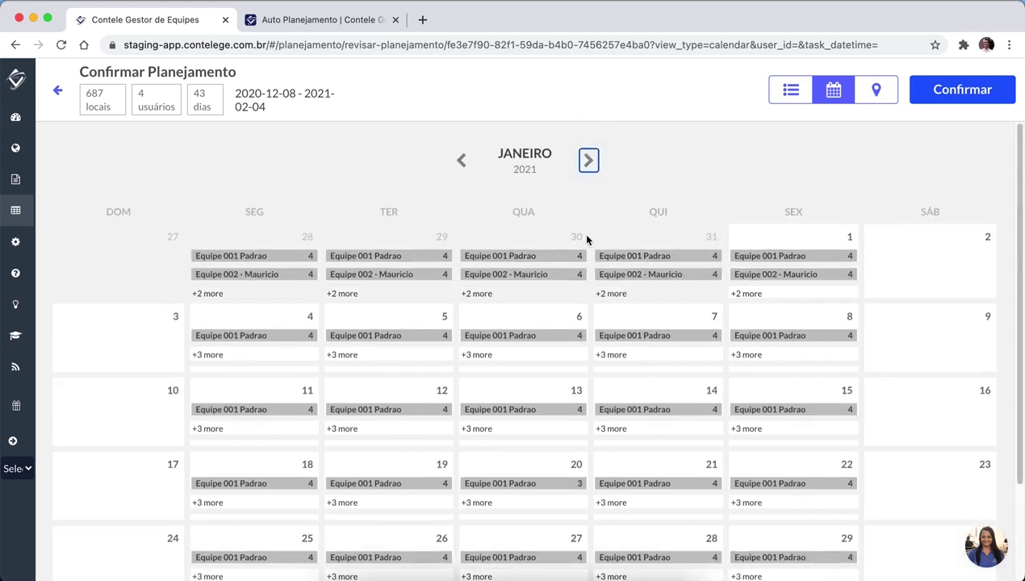
pyautogui.click(590, 162)
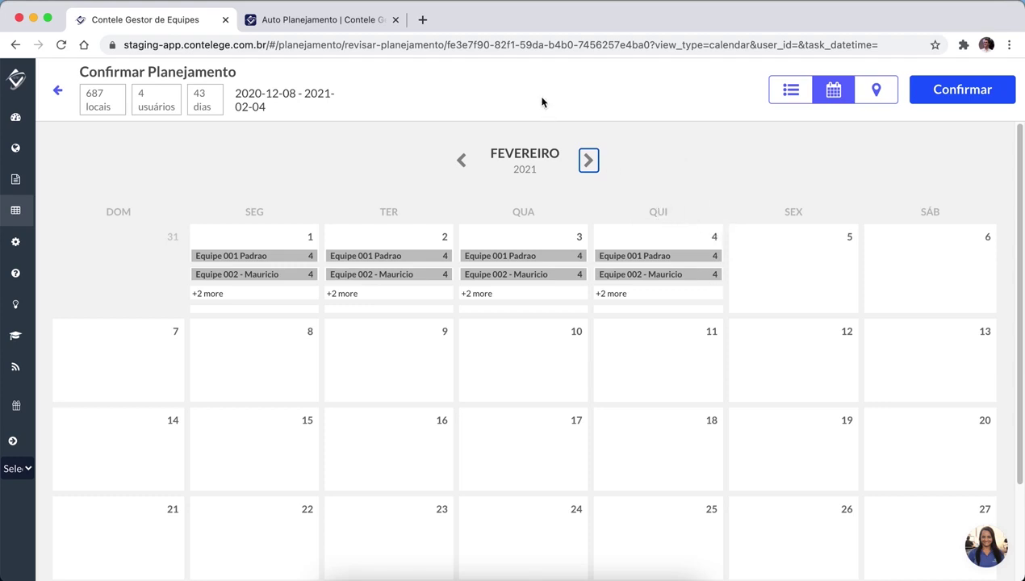
pyautogui.click(461, 161)
pyautogui.click(462, 163)
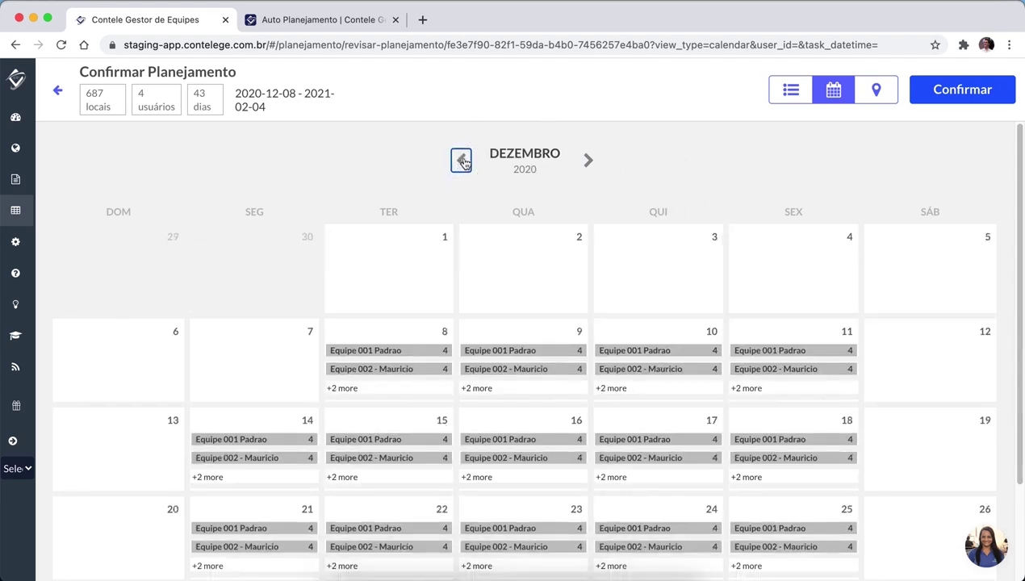
# Examine Equipe 001 Padrao's visit routes on the map for 2020-12-08, 2020-12-09, 2020-12-10 and the following Friday.
pyautogui.click(875, 88)
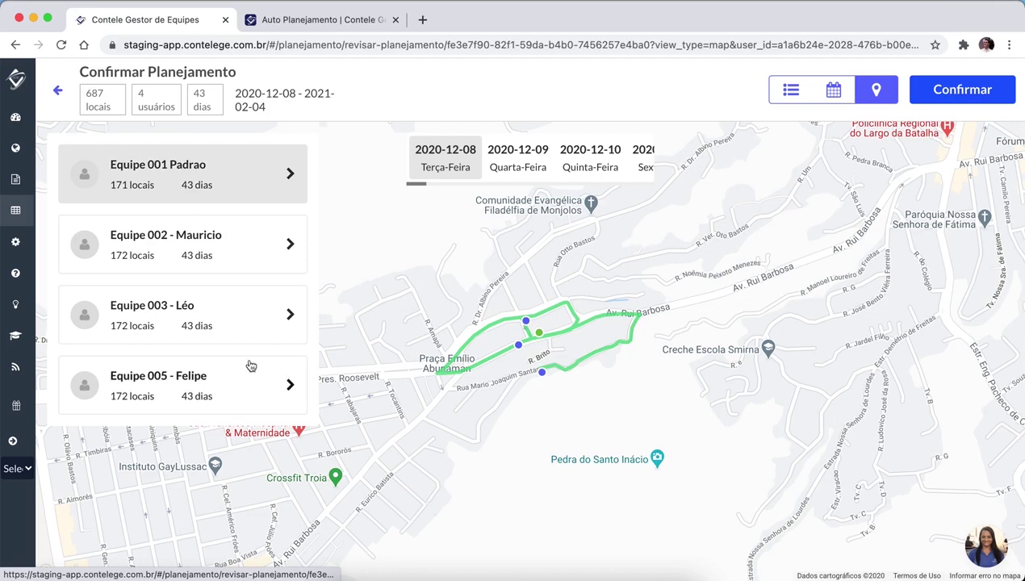
pyautogui.click(517, 158)
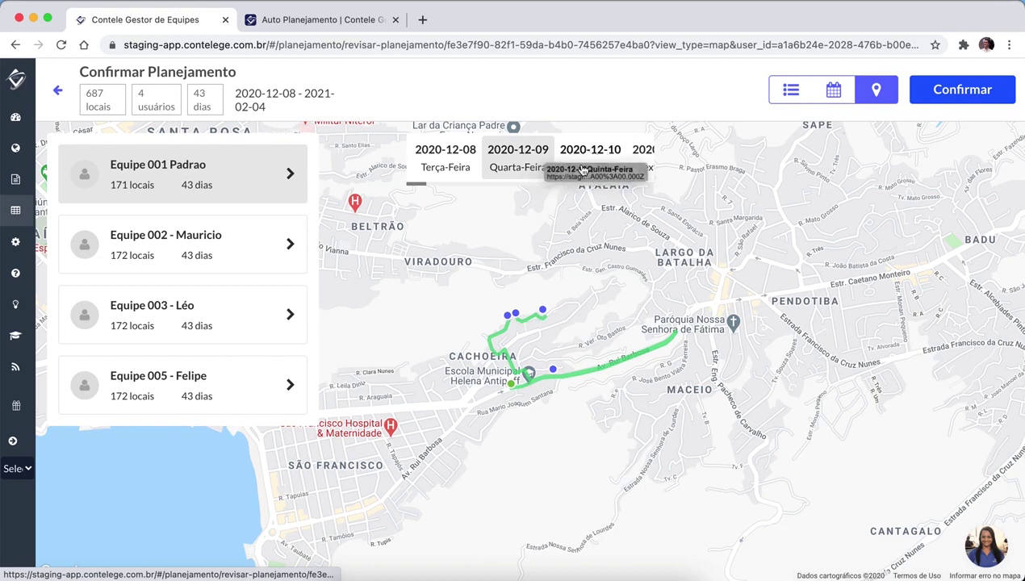
pyautogui.click(529, 168)
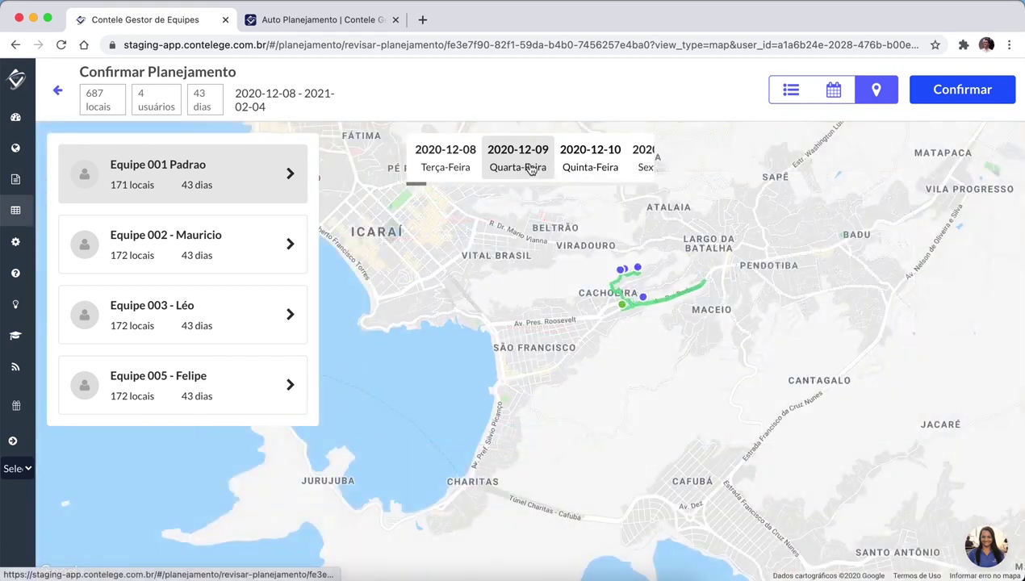
pyautogui.moveTo(412, 186)
pyautogui.mouseDown()
pyautogui.moveTo(421, 187)
pyautogui.moveTo(412, 184)
pyautogui.mouseUp()
pyautogui.click(568, 167)
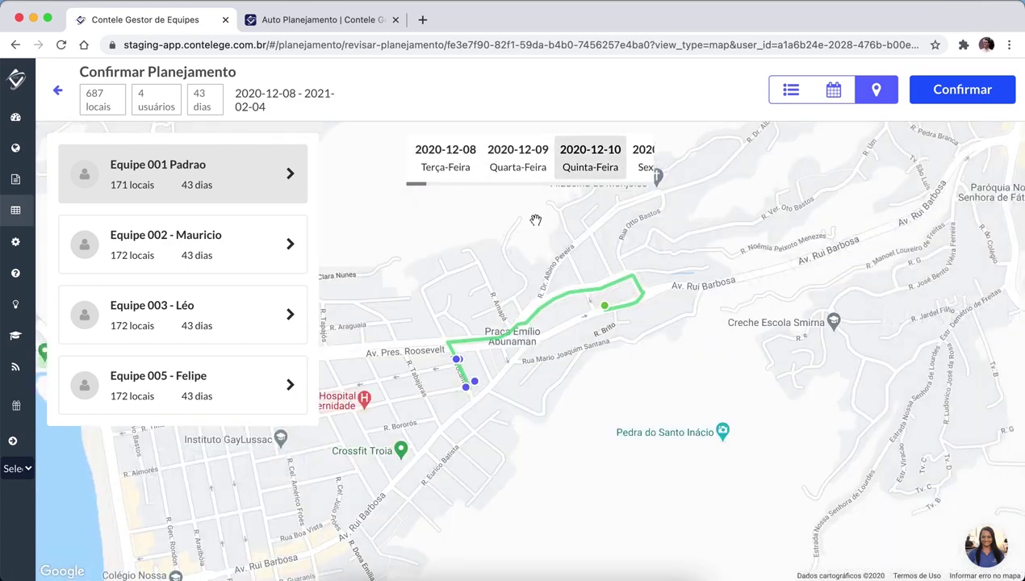
pyautogui.click(641, 162)
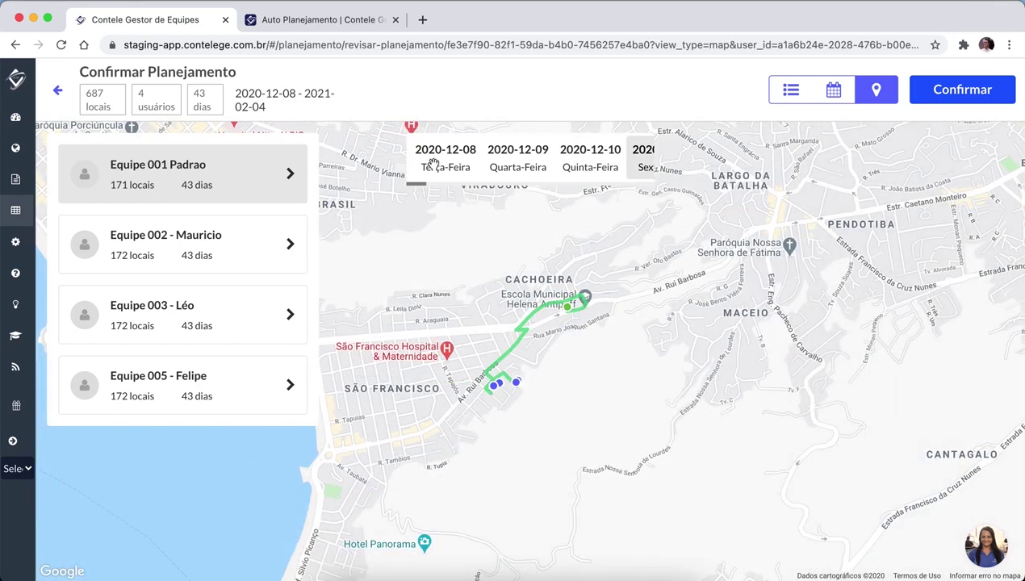
# Show Equipe 002's visit route on the map and look through the following visit dates.
pyautogui.click(205, 244)
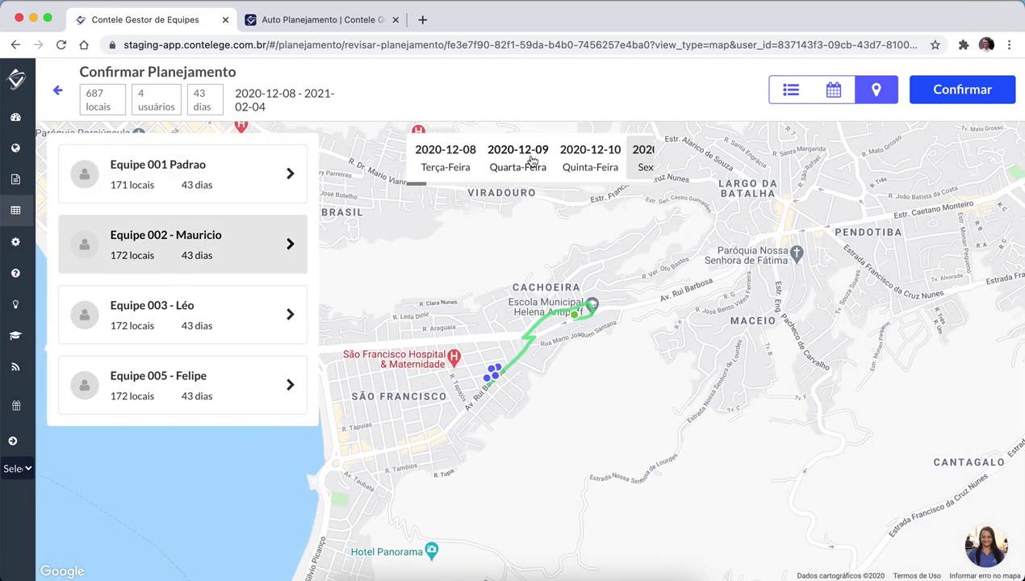
pyautogui.moveTo(416, 184); pyautogui.dragTo(423, 185)
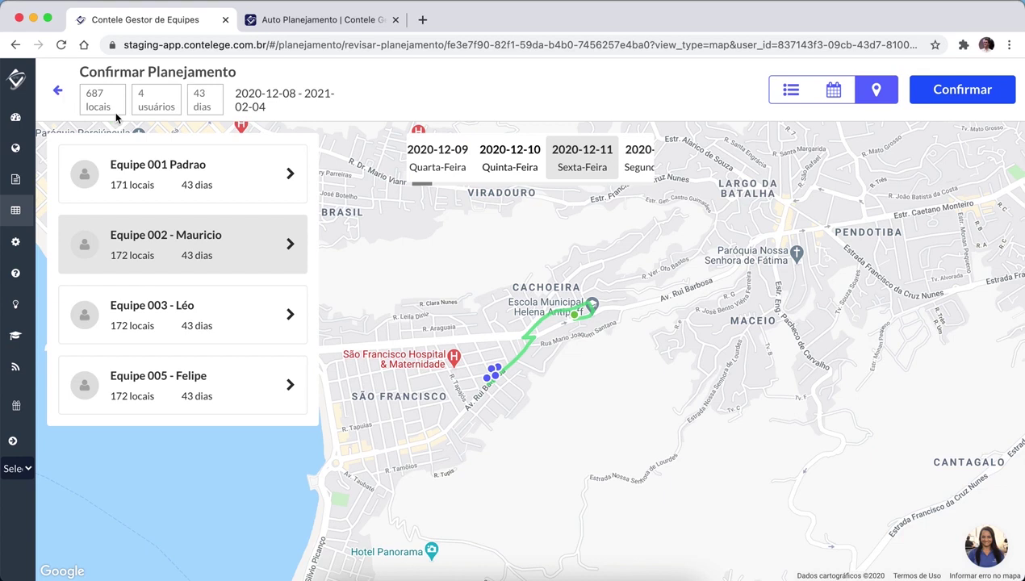
# Return to the plan's filters, set the visits per day to 5 and regenerate the plan for review.
pyautogui.click(57, 95)
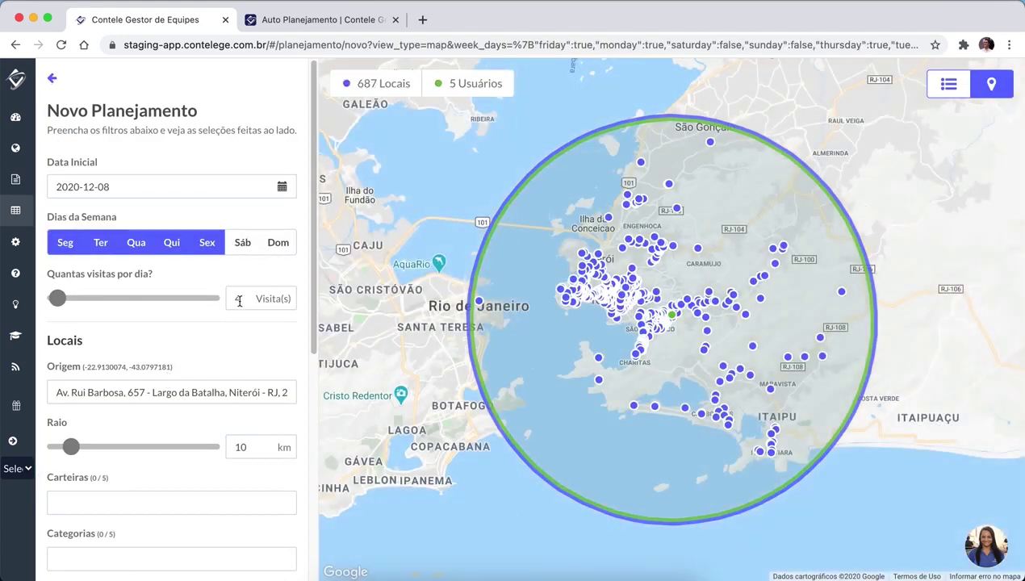
pyautogui.doubleClick(239, 302)
pyautogui.write('5')
pyautogui.click(220, 340)
pyautogui.scroll(-5, 194, 327)
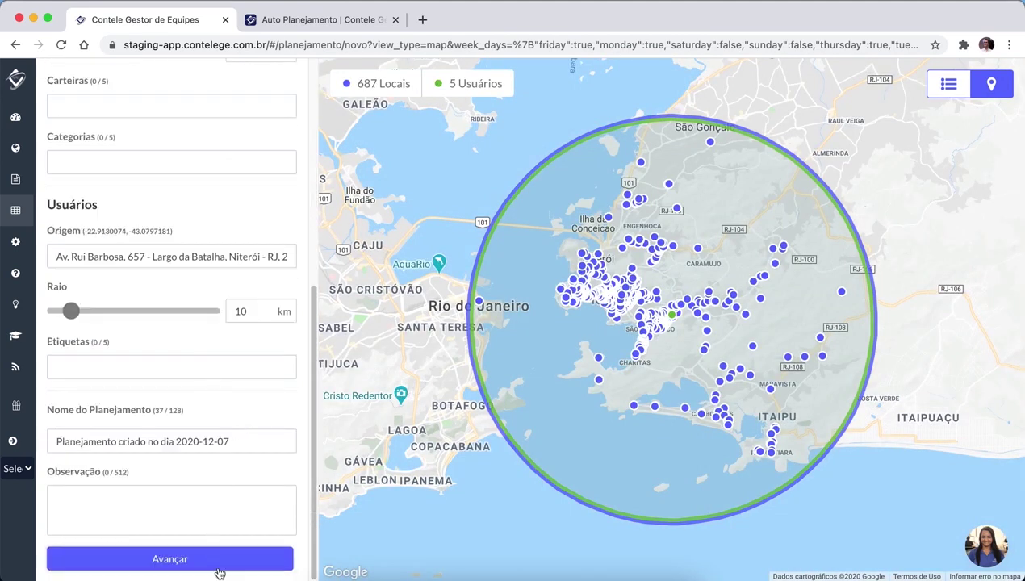
pyautogui.click(219, 559)
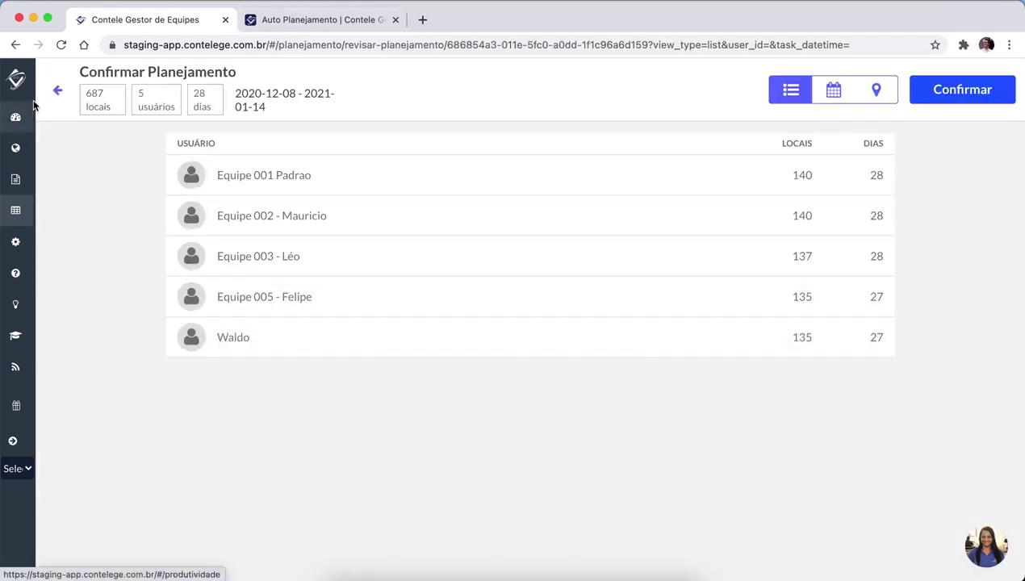
# Go back to the filters, remove the user listed below Equipe 005 from the plan and regenerate it.
pyautogui.click(57, 90)
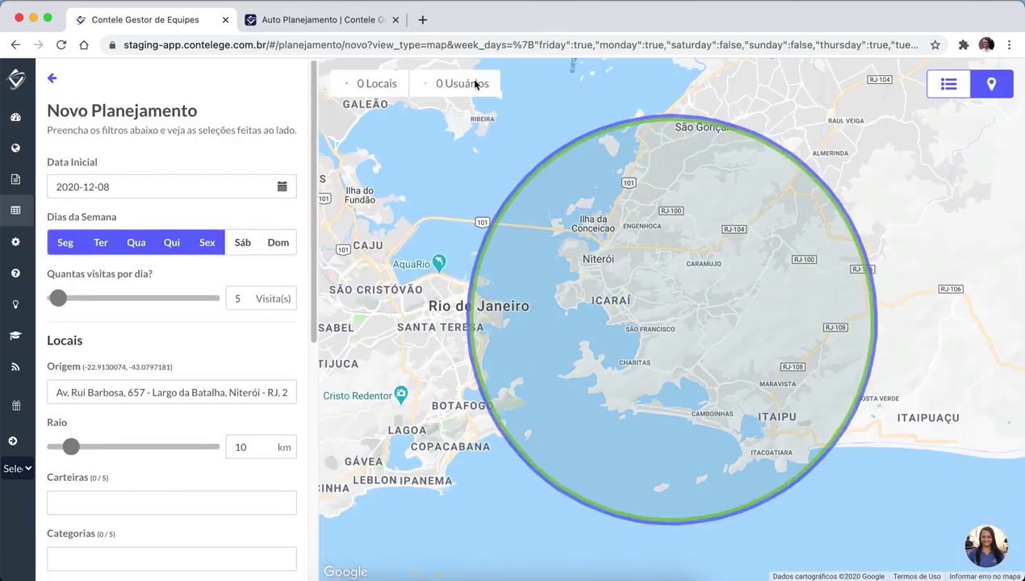
pyautogui.click(946, 90)
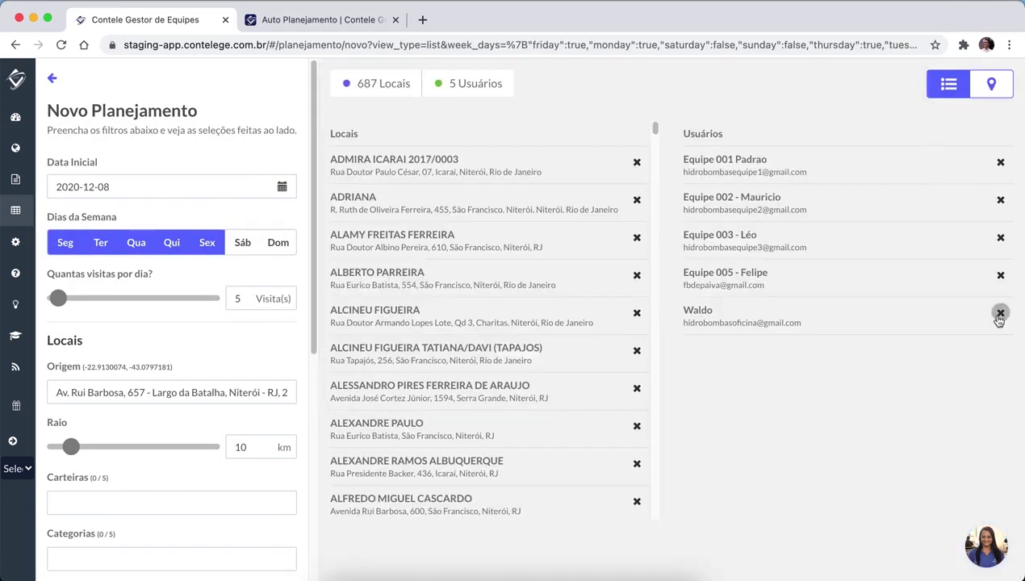
pyautogui.click(1000, 313)
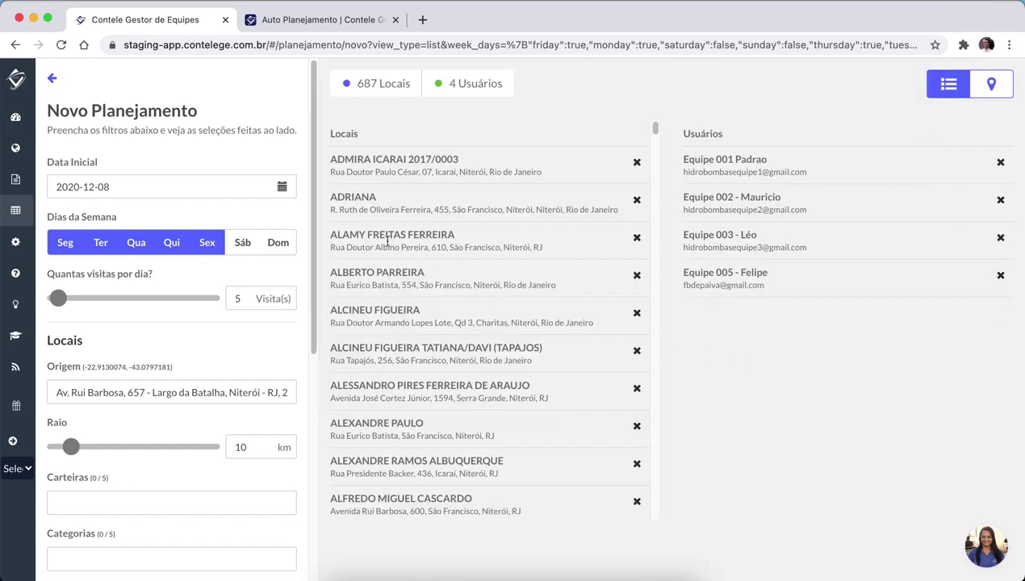
pyautogui.scroll(-5, 261, 439)
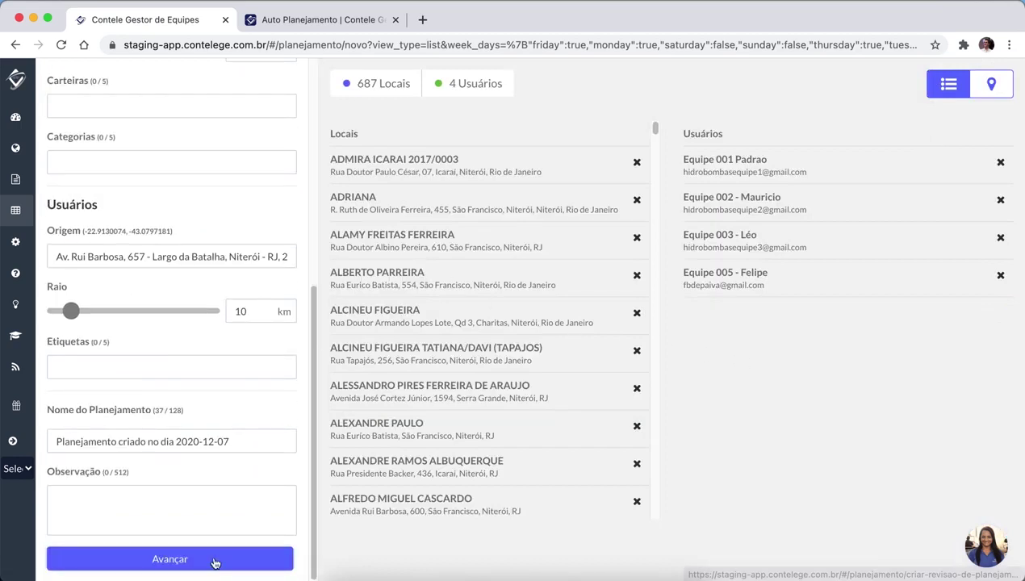
pyautogui.scroll(4, 213, 297)
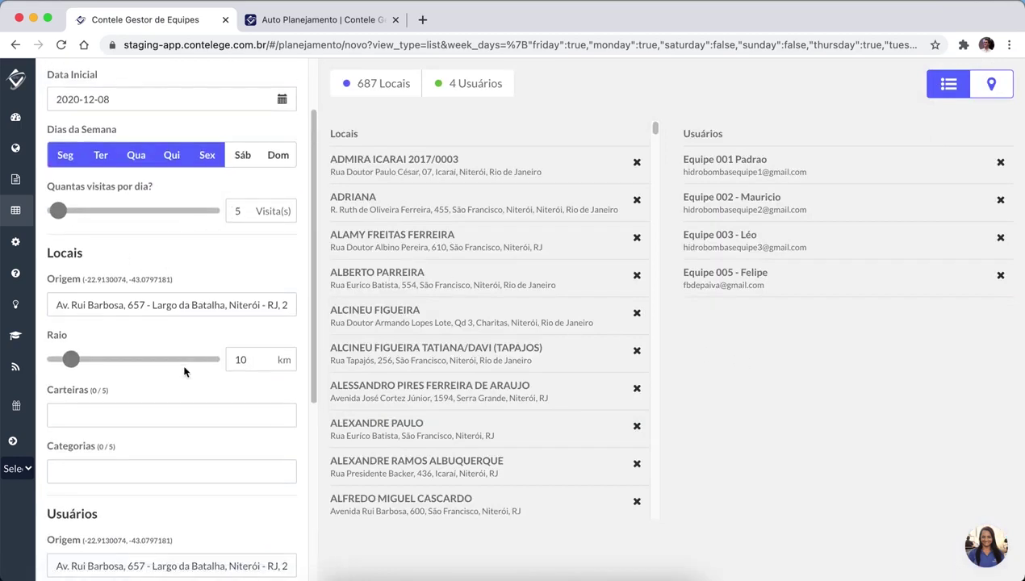
pyautogui.scroll(-4, 183, 373)
pyautogui.click(193, 557)
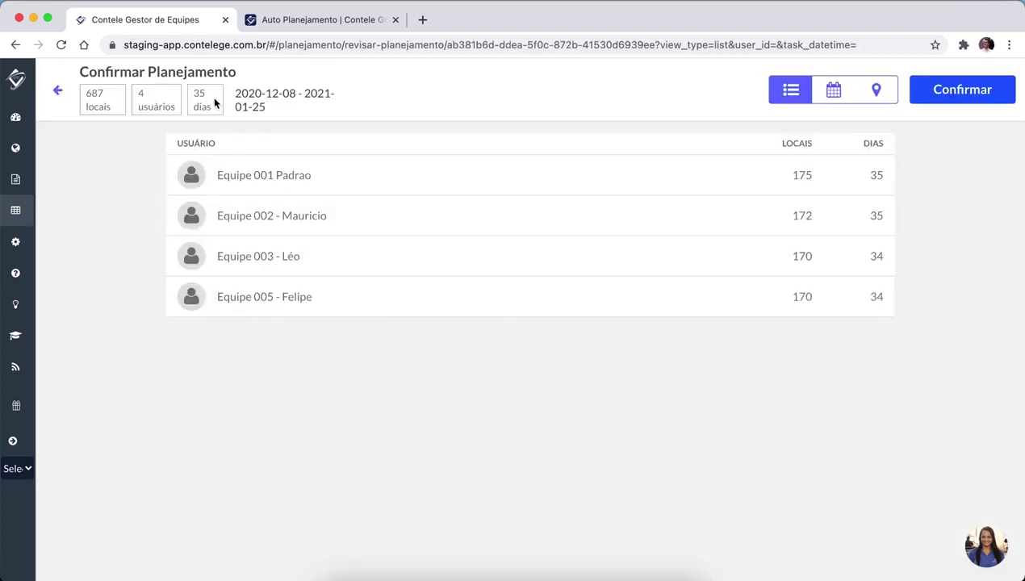
# Check the number of days and users in the plan summary and confirm the plan.
pyautogui.doubleClick(201, 93)
pyautogui.click(124, 189)
pyautogui.doubleClick(203, 94)
pyautogui.moveTo(138, 107); pyautogui.dragTo(157, 108)
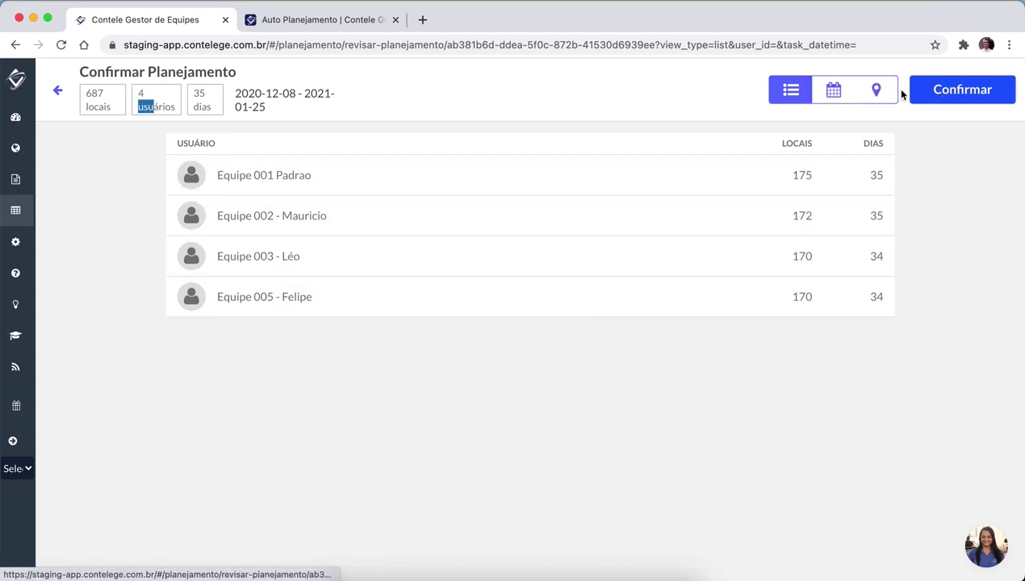
pyautogui.click(957, 165)
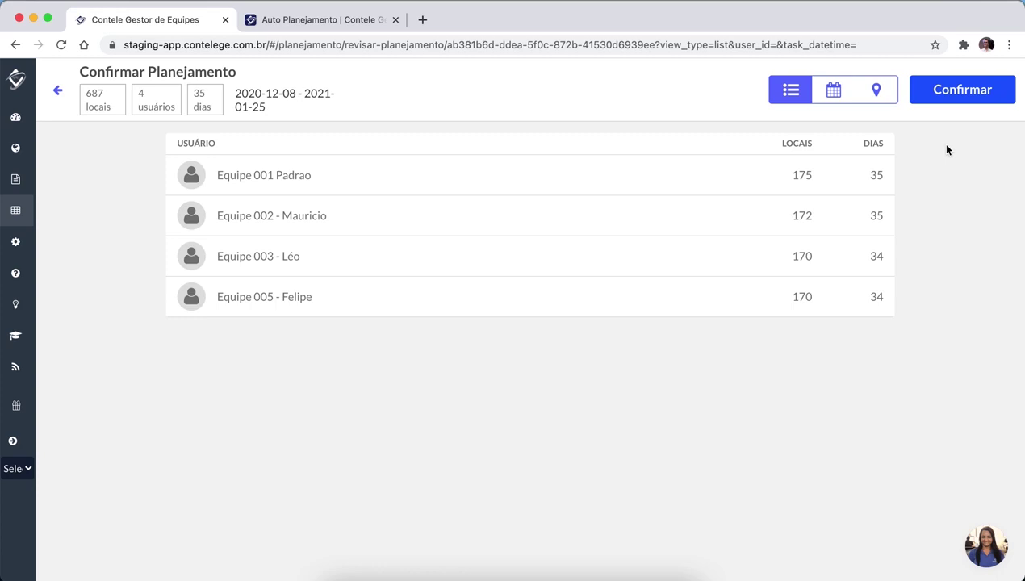
pyautogui.click(947, 92)
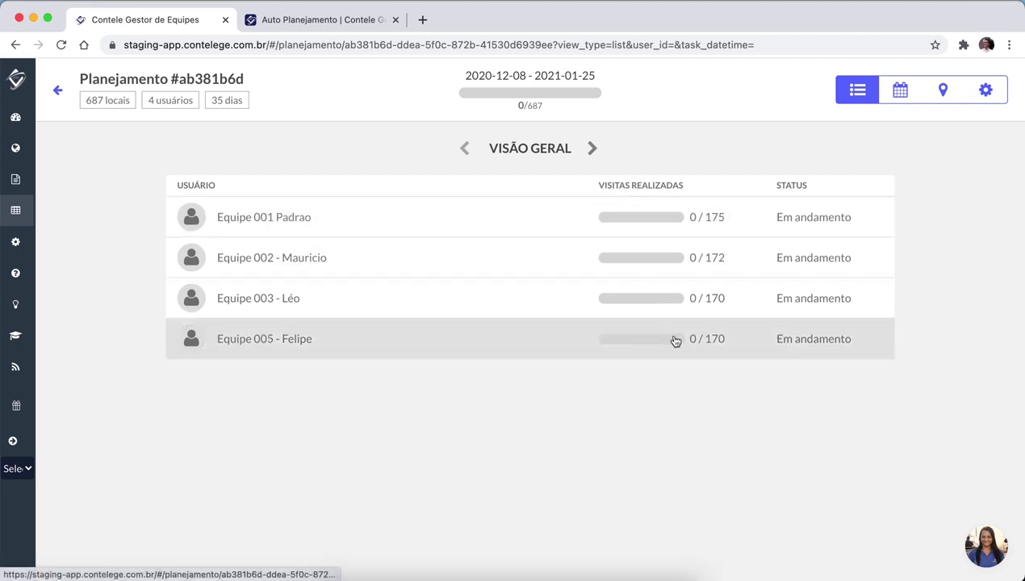
# Review the users' completed visits per day, from the general overview through 2020-12-11.
pyautogui.click(594, 151)
pyautogui.click(594, 151)
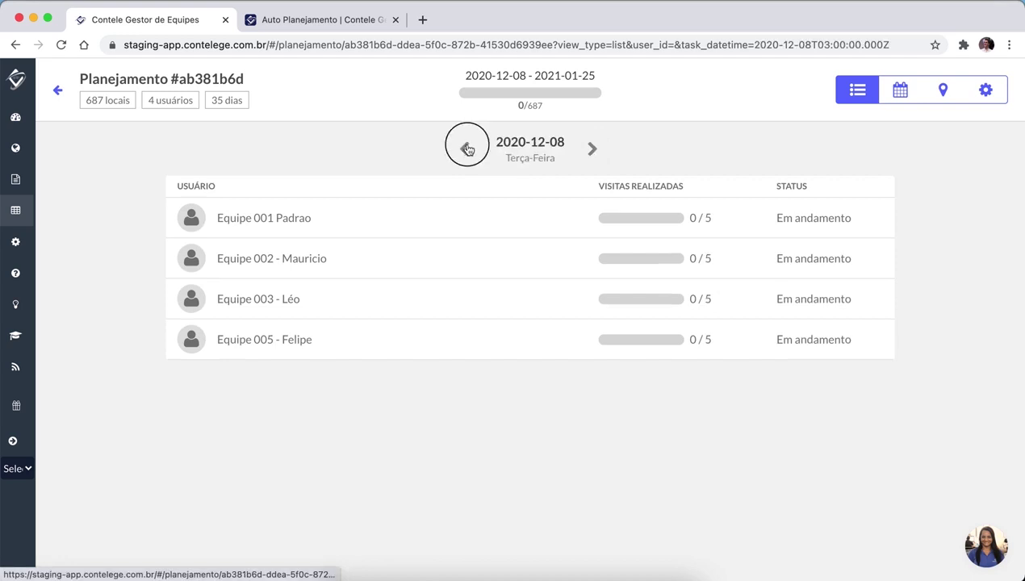
pyautogui.click(466, 155)
pyautogui.click(592, 154)
pyautogui.click(466, 157)
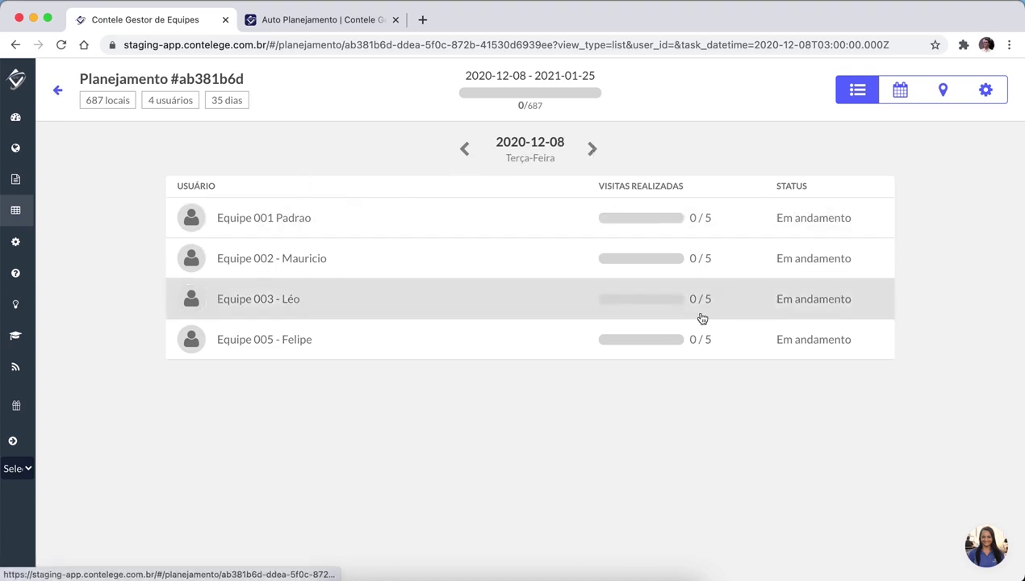
pyautogui.click(594, 149)
pyautogui.click(594, 150)
pyautogui.click(593, 150)
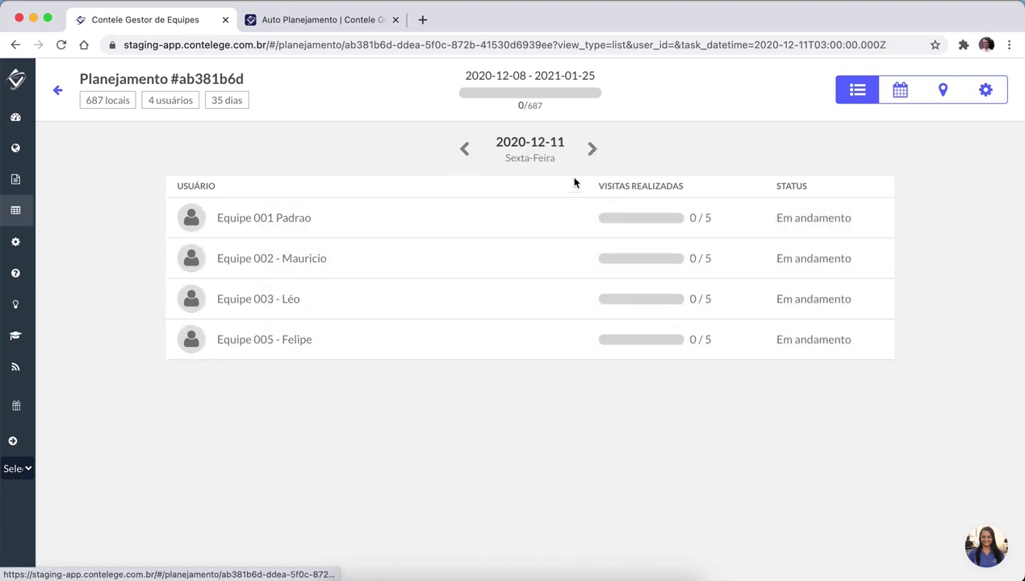
# Browse the users' daily visit progress on the days past 2020-12-11 and go back to 2020-12-09.
pyautogui.click(594, 149)
pyautogui.click(594, 148)
pyautogui.click(594, 148)
pyautogui.click(593, 149)
pyautogui.click(593, 149)
pyautogui.click(595, 148)
pyautogui.click(464, 149)
pyautogui.click(464, 149)
pyautogui.click(464, 149)
pyautogui.click(465, 148)
pyautogui.click(465, 148)
pyautogui.click(464, 148)
pyautogui.click(465, 148)
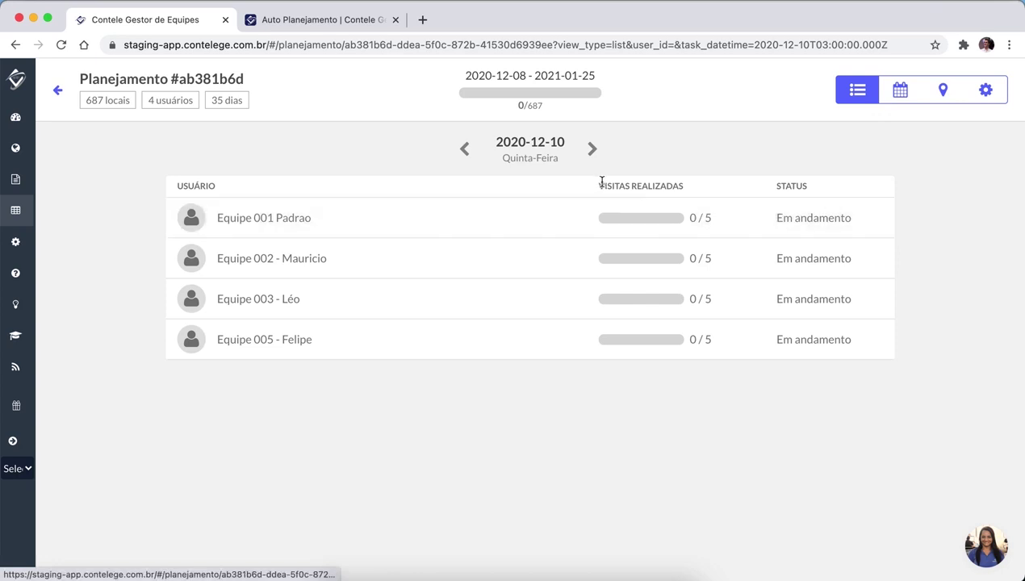
pyautogui.click(468, 148)
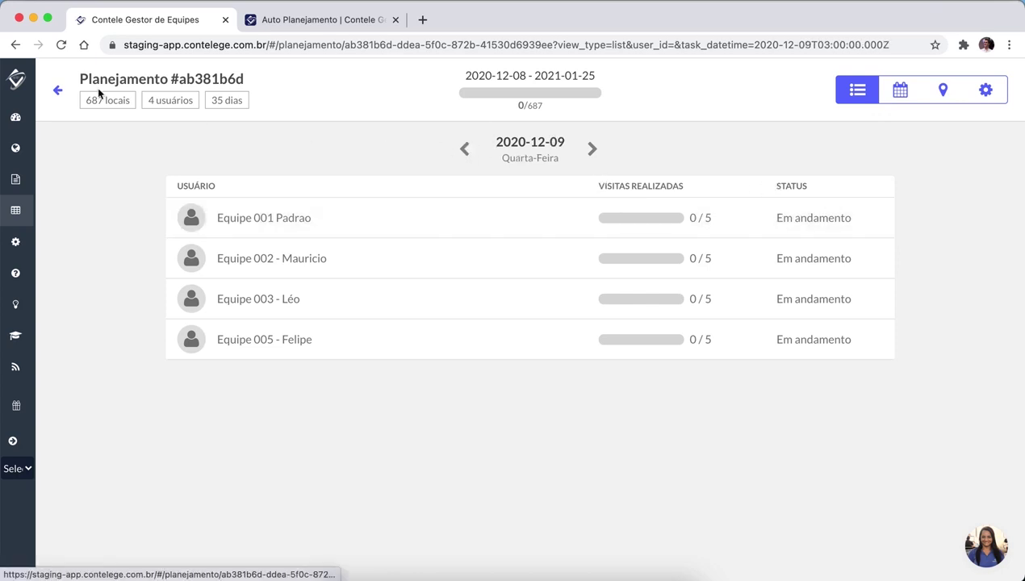
# Examine the confirmed plan's code and summary of places, users and days, and return to the list of plans.
pyautogui.moveTo(172, 77); pyautogui.dragTo(219, 78)
pyautogui.click(266, 80)
pyautogui.click(252, 76)
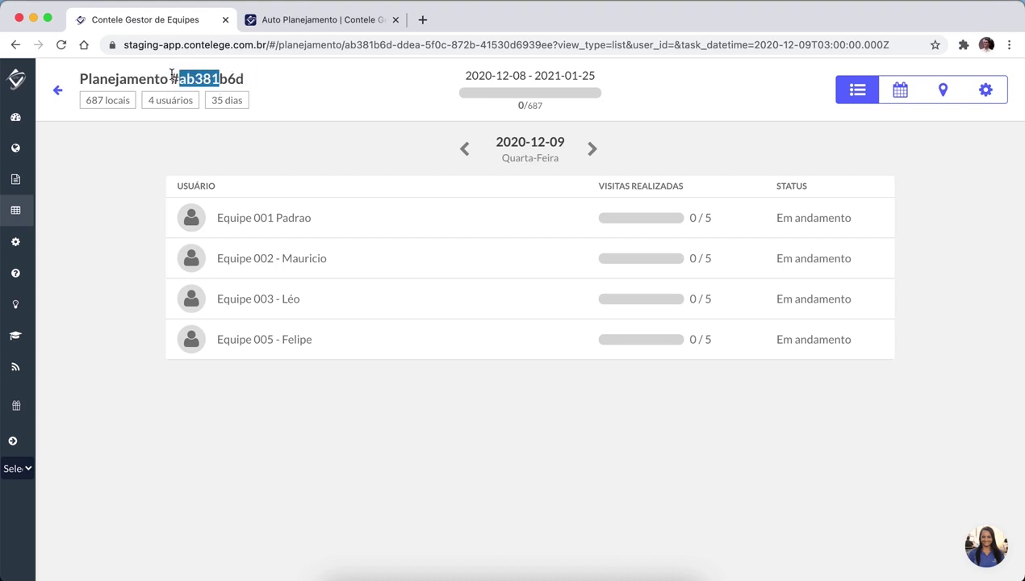
pyautogui.tripleClick(104, 131)
pyautogui.click(126, 114)
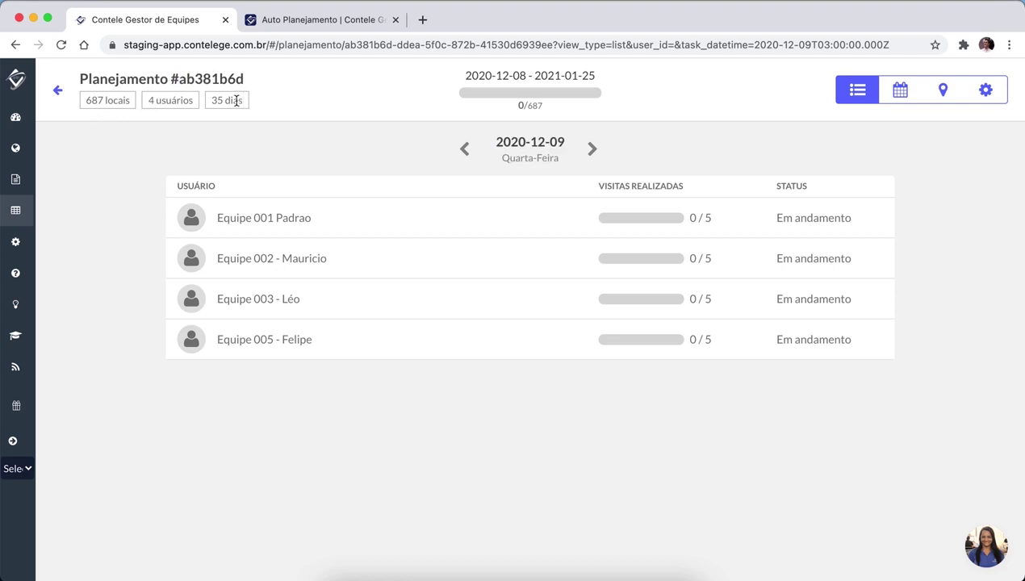
pyautogui.click(56, 90)
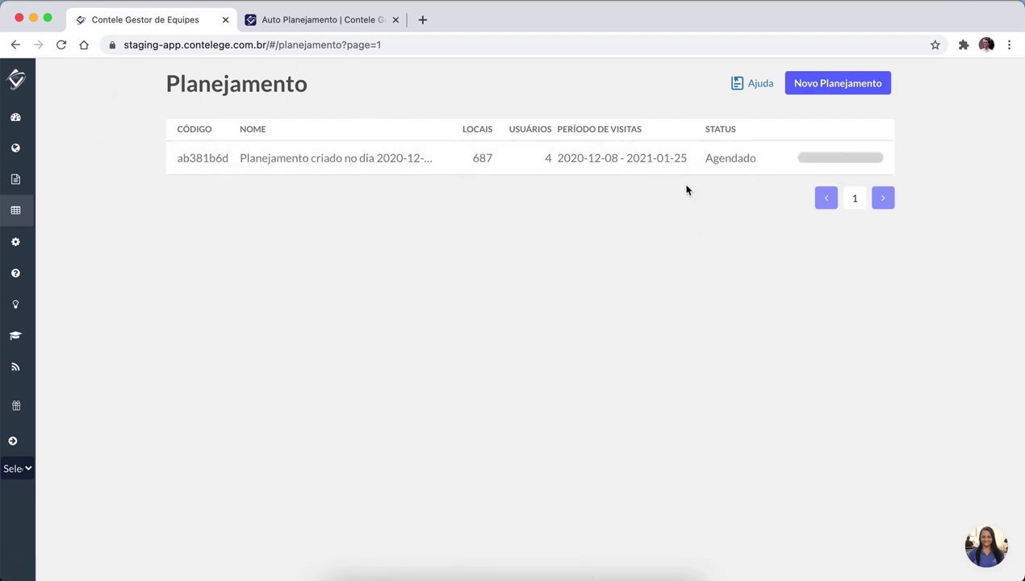
# Reopen the scheduled plan, check its first days' visit progress and return to the general overview.
pyautogui.click(378, 159)
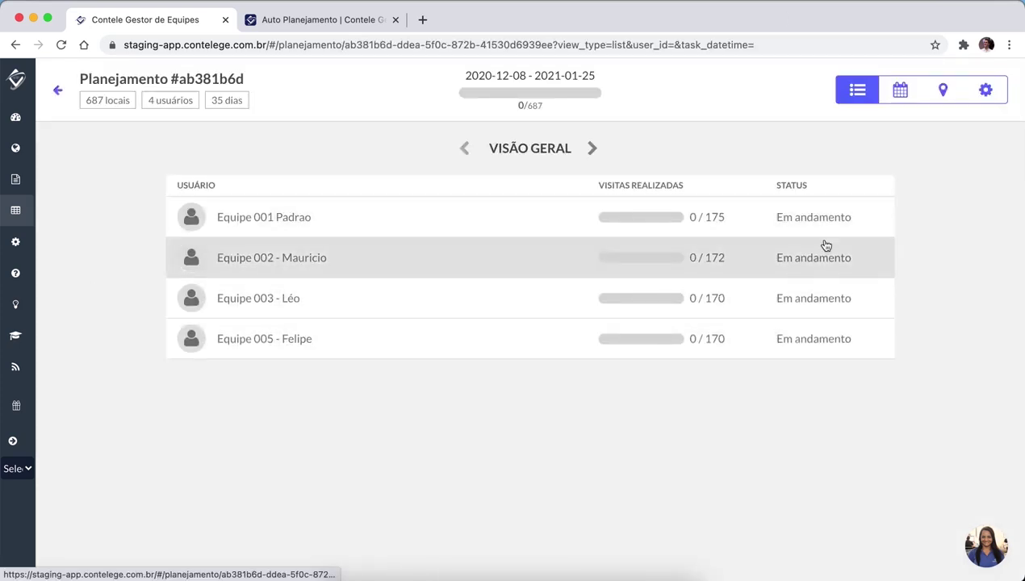
pyautogui.click(592, 149)
pyautogui.click(592, 149)
pyautogui.click(466, 150)
pyautogui.click(465, 150)
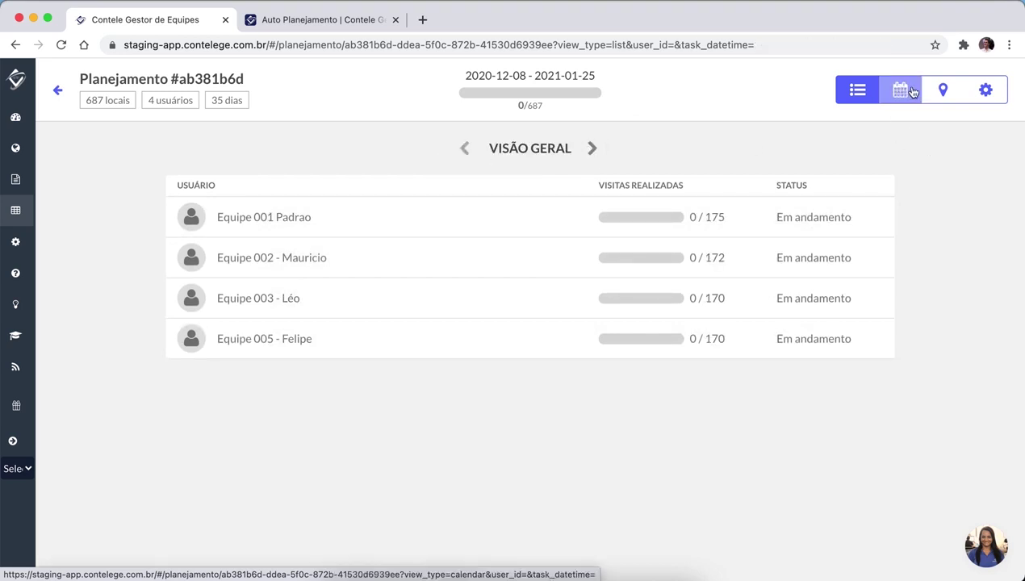
# Examine Equipe 001 Padrao's routes on the map for 2020-12-08, 2020-12-09 and 2020-12-10, and return to the list view.
pyautogui.click(941, 92)
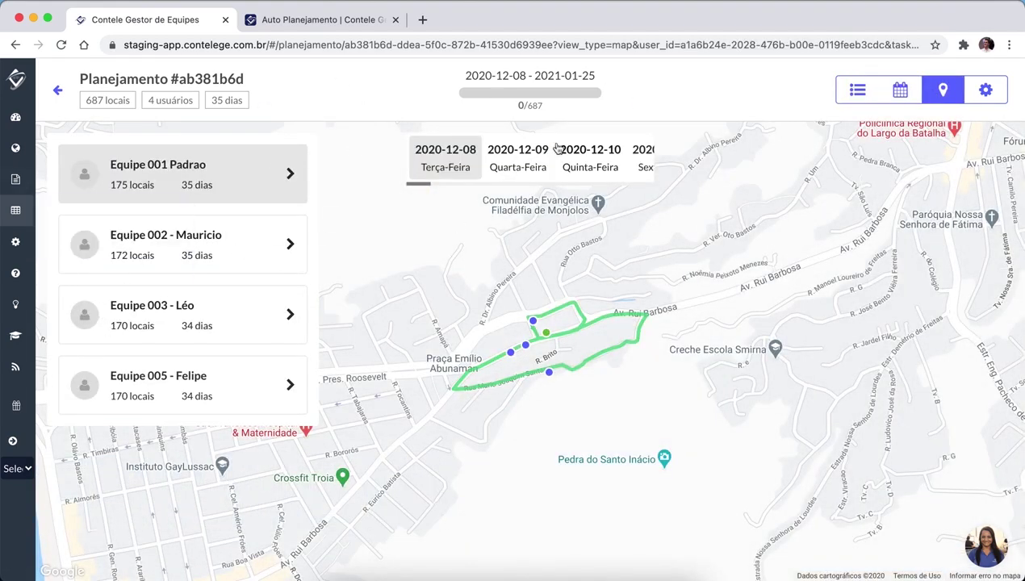
pyautogui.click(523, 166)
pyautogui.click(435, 170)
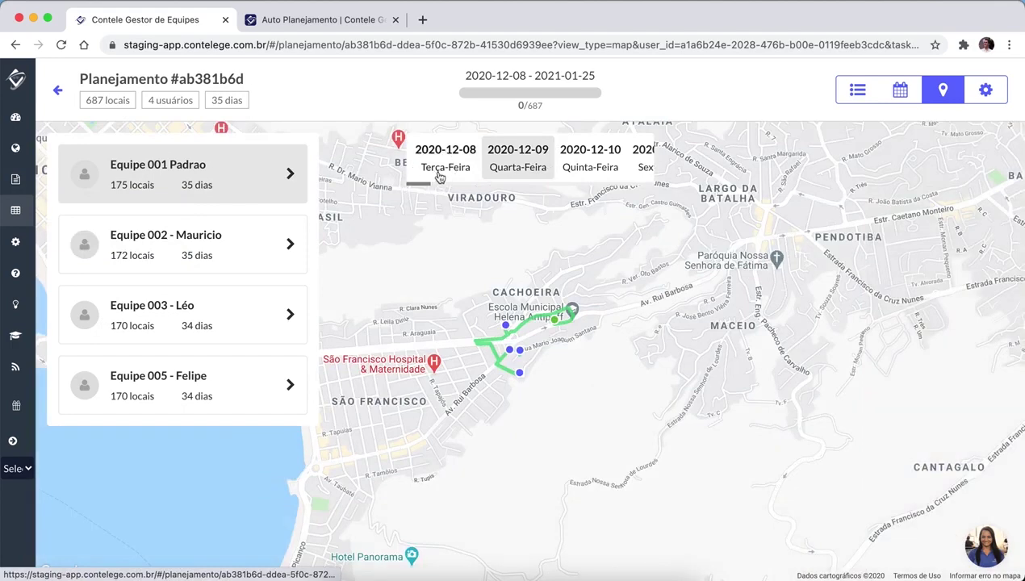
pyautogui.click(517, 162)
pyautogui.click(599, 167)
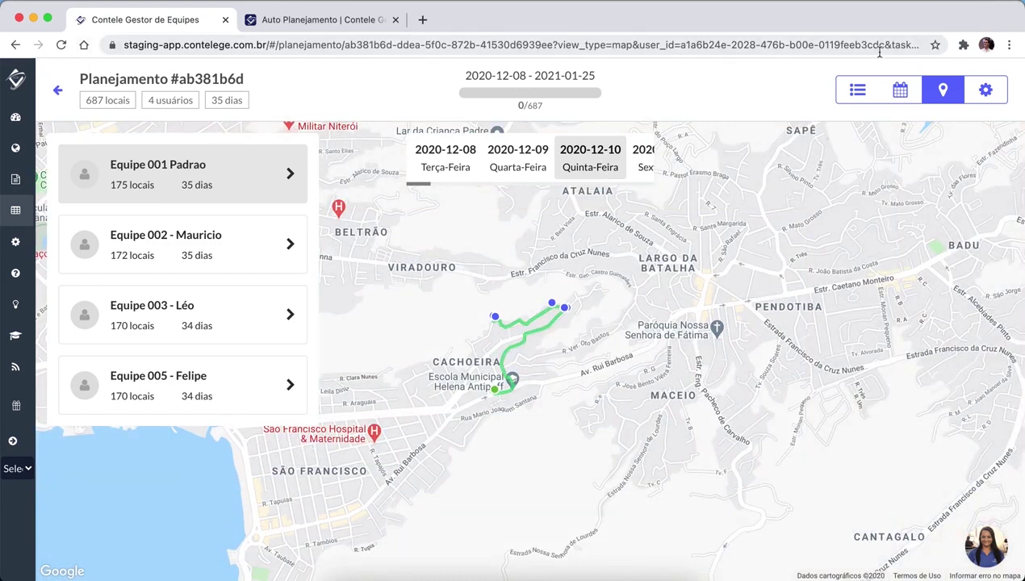
pyautogui.click(858, 90)
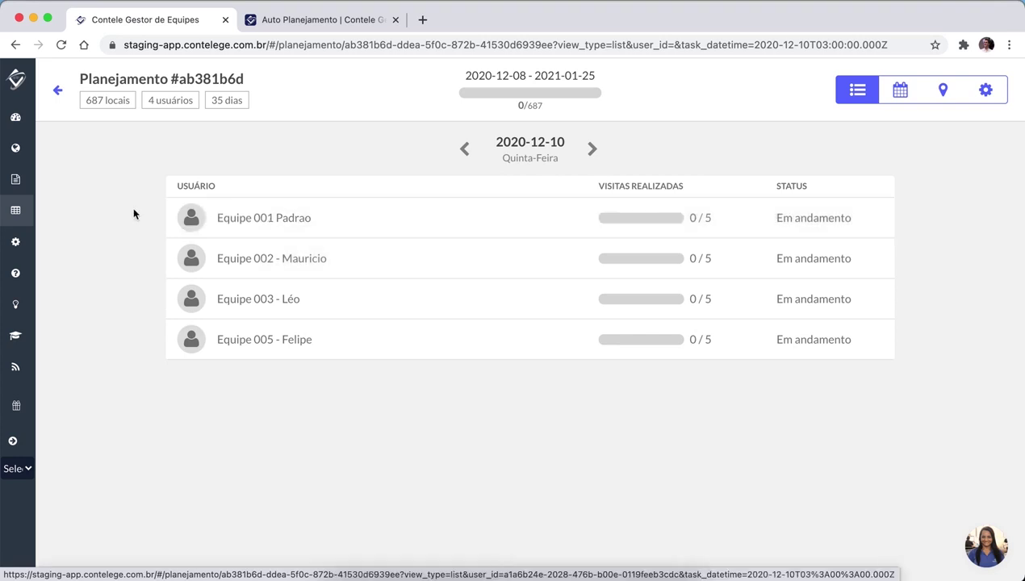
# Look at the Auto Planejamento help article and return to the list of plans.
pyautogui.click(345, 25)
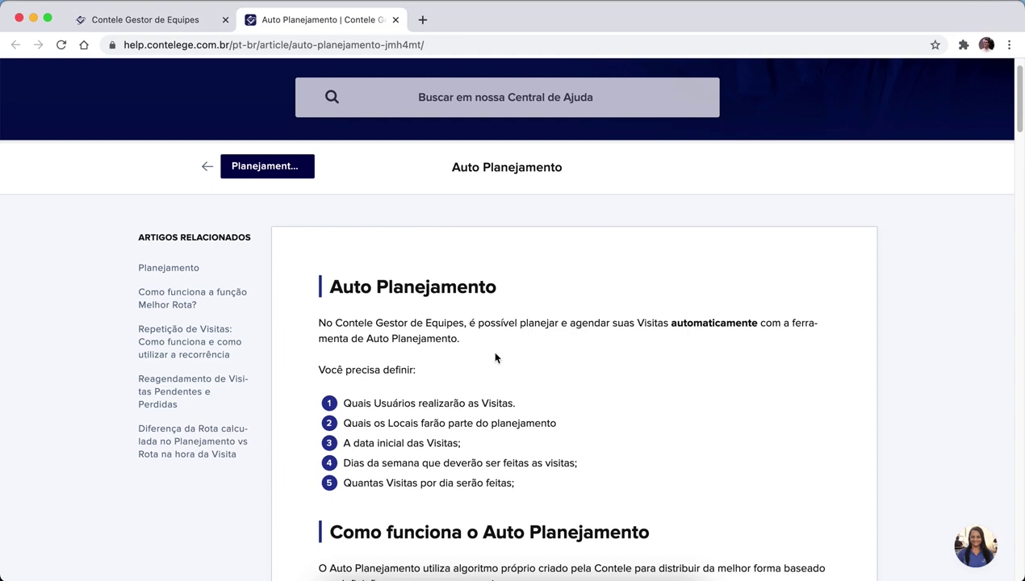
pyautogui.click(159, 27)
pyautogui.click(55, 97)
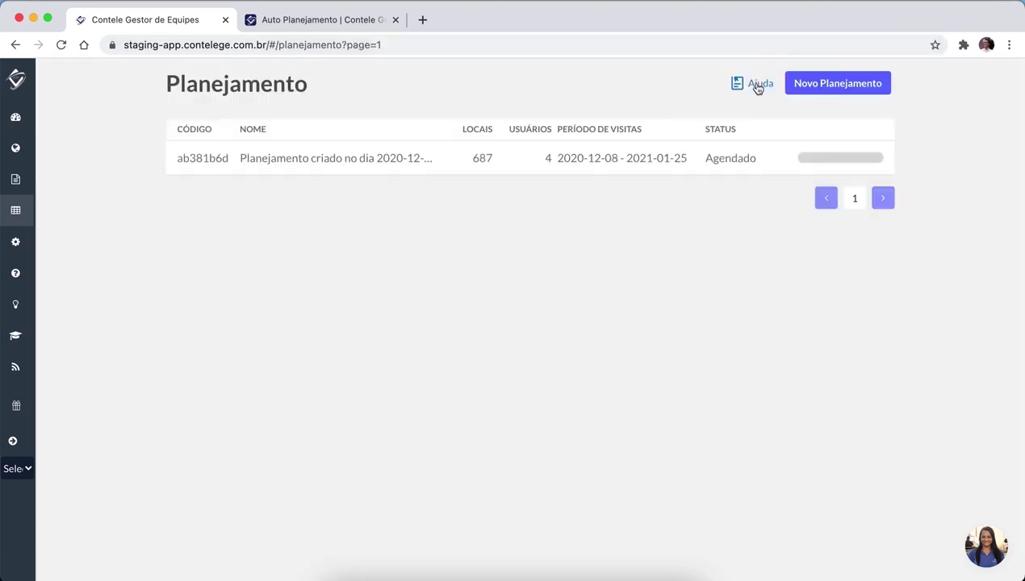
# Read the items to define for an automatic plan in the Auto Planejamento help article.
pyautogui.click(298, 21)
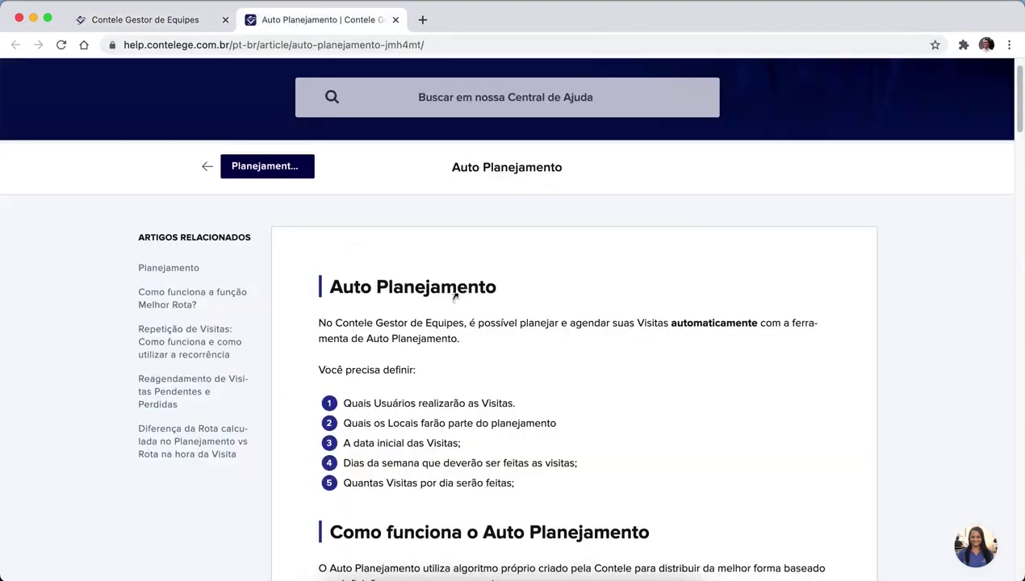
pyautogui.scroll(-1, 423, 415)
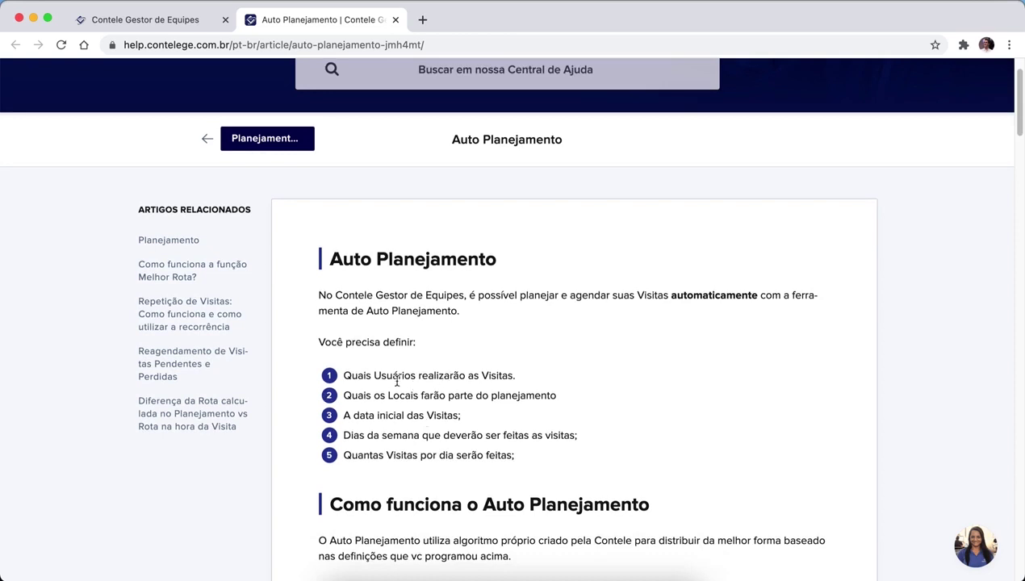
pyautogui.scroll(-1, 395, 381)
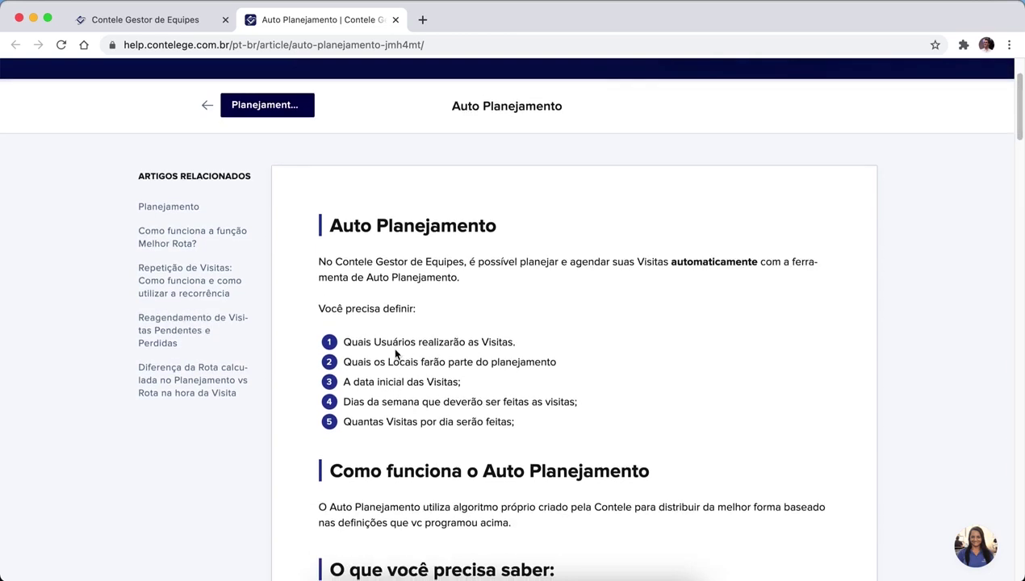
pyautogui.moveTo(394, 343); pyautogui.dragTo(466, 342)
# Return from the help article to the list of plans and start a new plan.
pyautogui.click(134, 21)
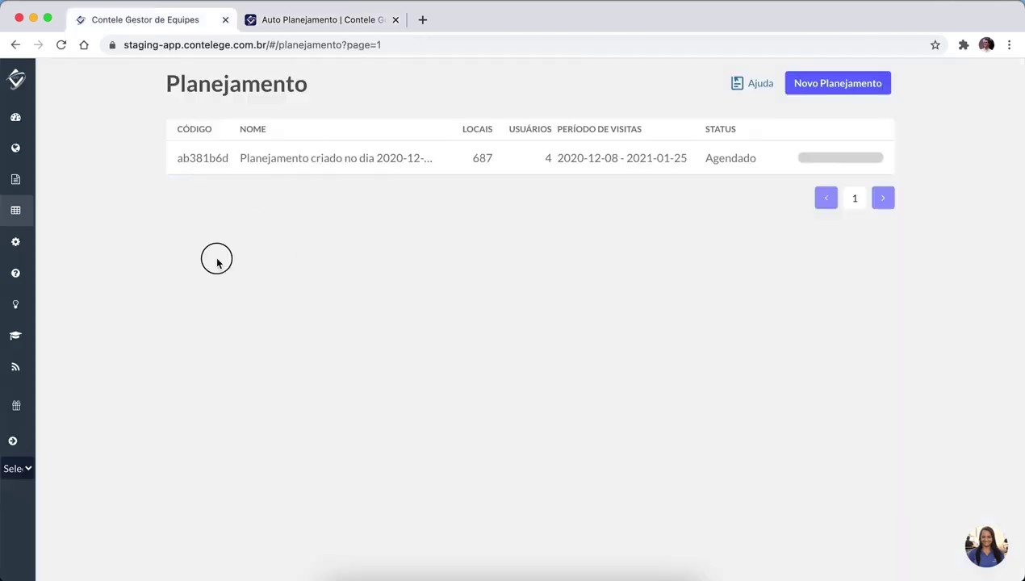
pyautogui.click(810, 89)
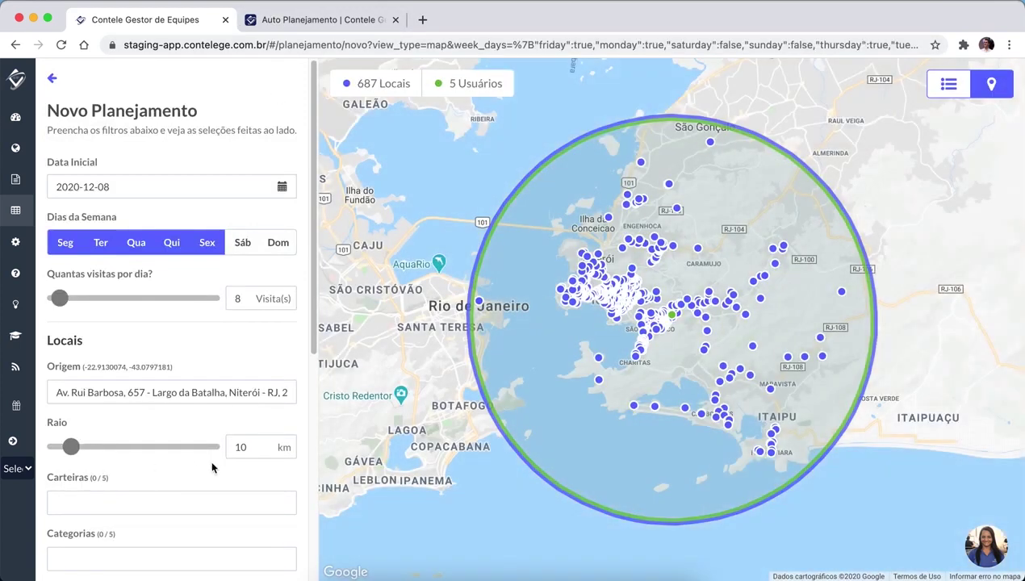
# Compare the new plan form's location and user filters with the help article's item on which places join the plan.
pyautogui.scroll(-5, 211, 466)
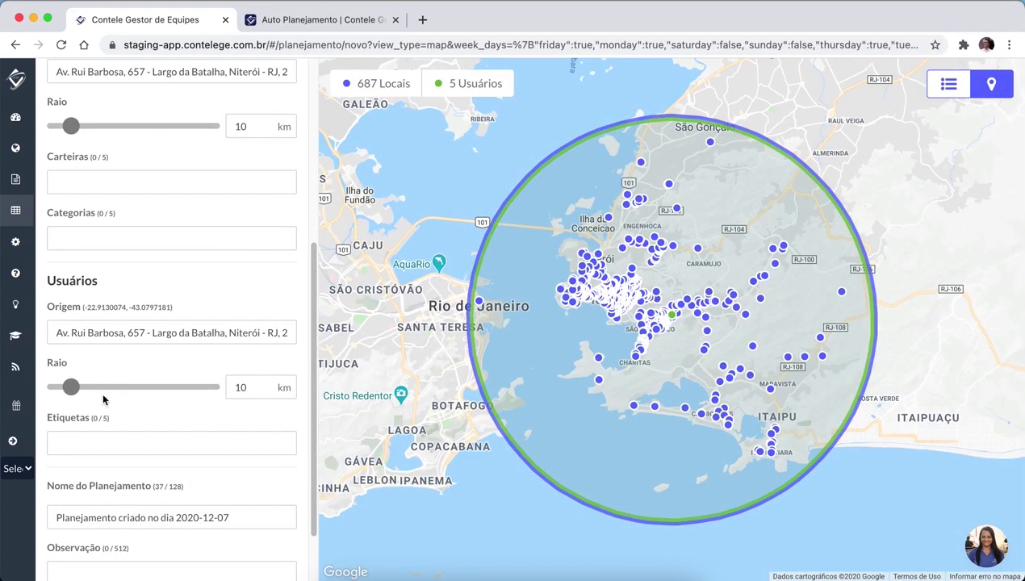
pyautogui.click(332, 23)
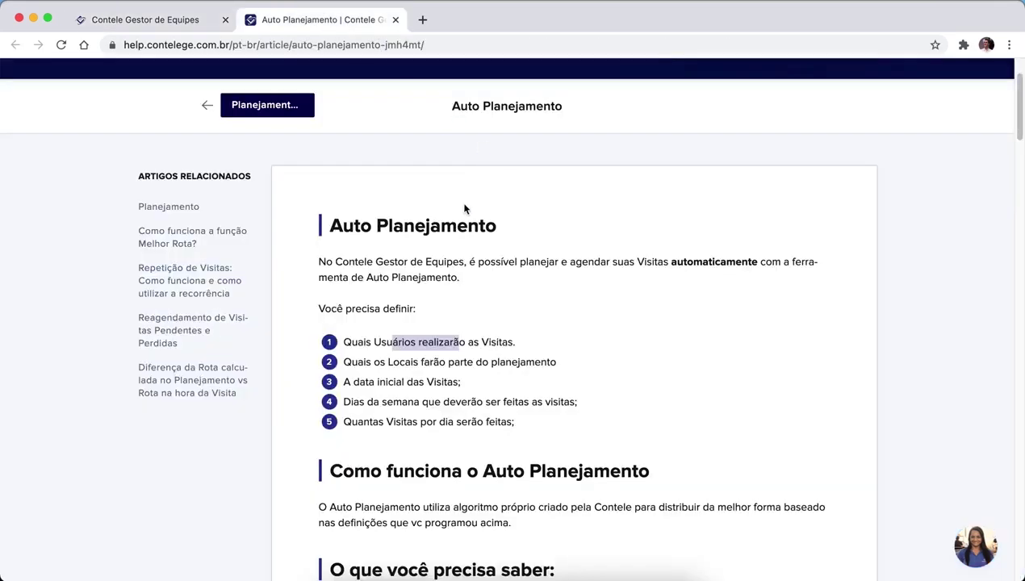
pyautogui.moveTo(557, 363); pyautogui.dragTo(421, 363)
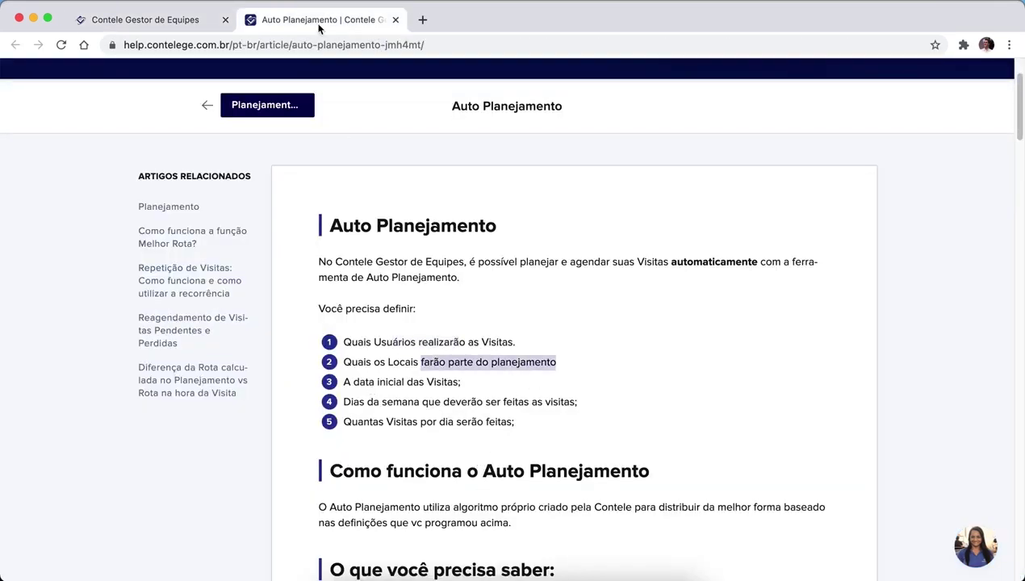
pyautogui.click(144, 23)
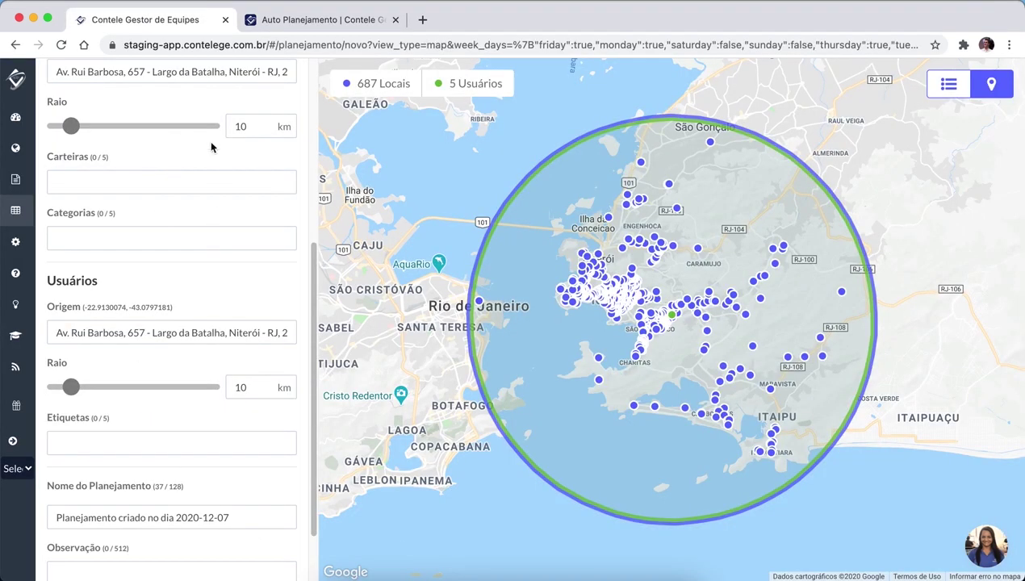
pyautogui.scroll(1, 212, 148)
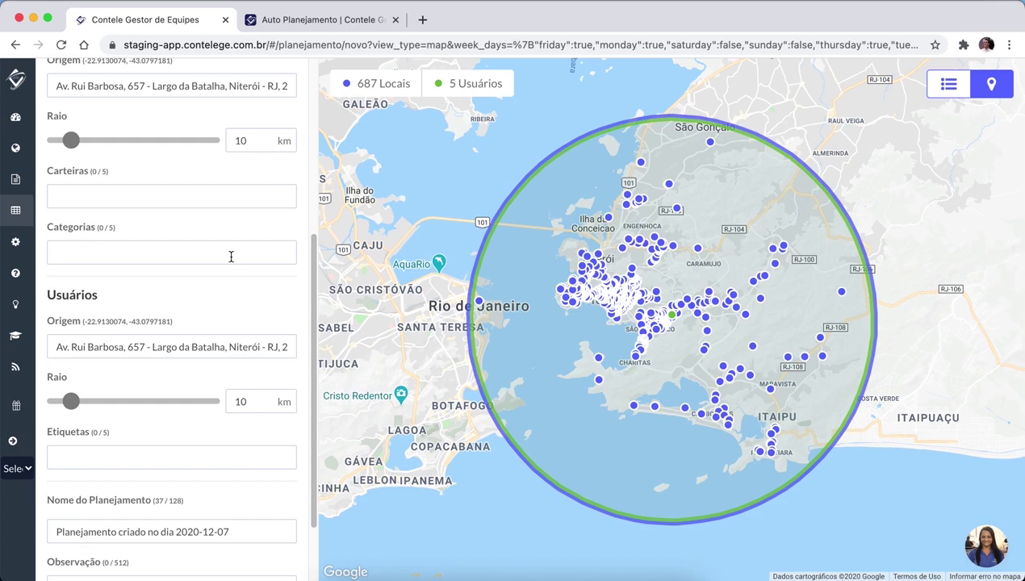
# Compare the help article's items on initial date and weekdays with the matching fields in the new plan form.
pyautogui.click(312, 23)
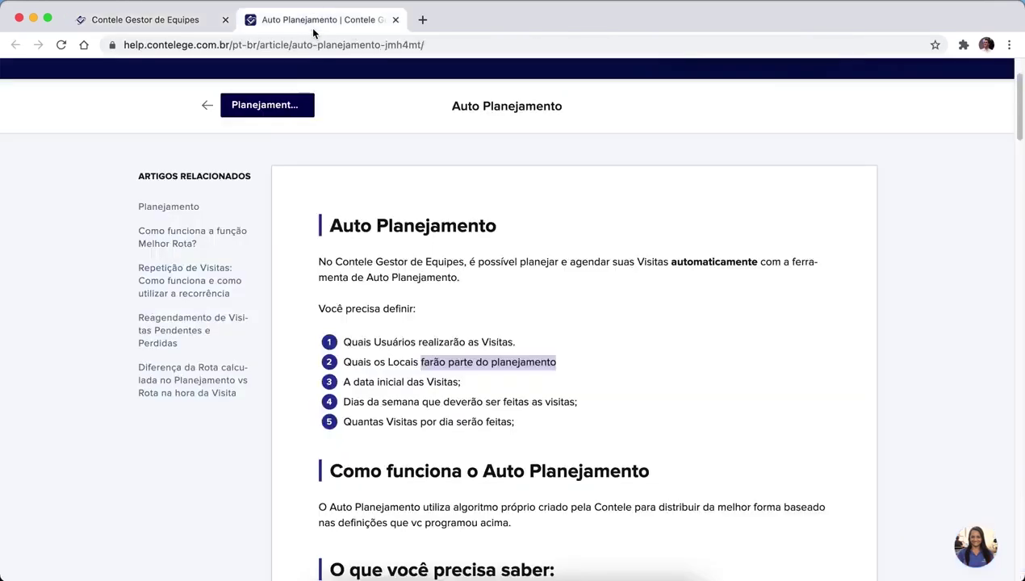
pyautogui.scroll(-1, 434, 376)
pyautogui.moveTo(434, 377); pyautogui.dragTo(412, 377)
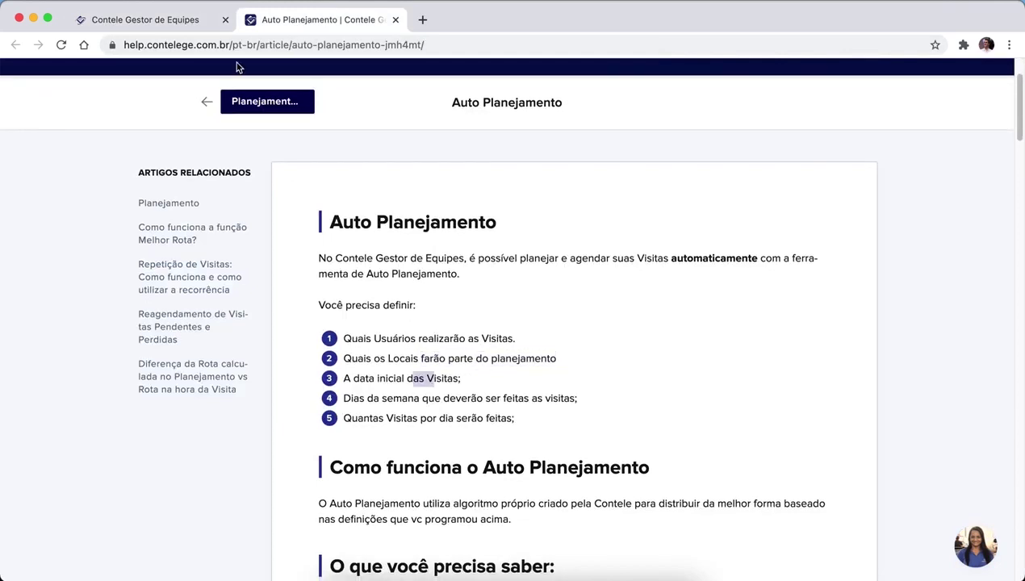
pyautogui.click(167, 24)
pyautogui.click(344, 19)
pyautogui.moveTo(483, 399); pyautogui.dragTo(550, 399)
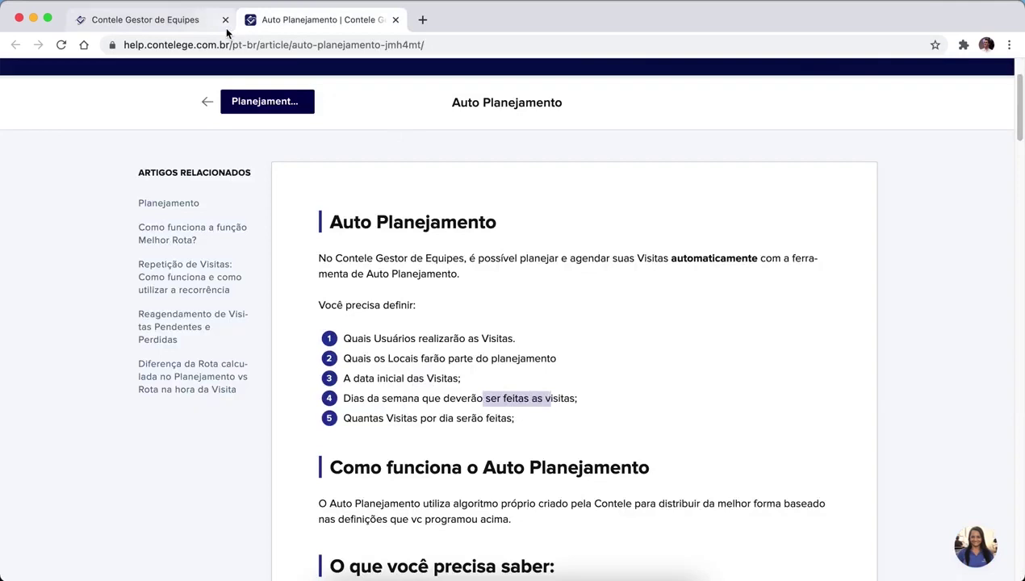
pyautogui.click(157, 23)
pyautogui.scroll(5, 138, 226)
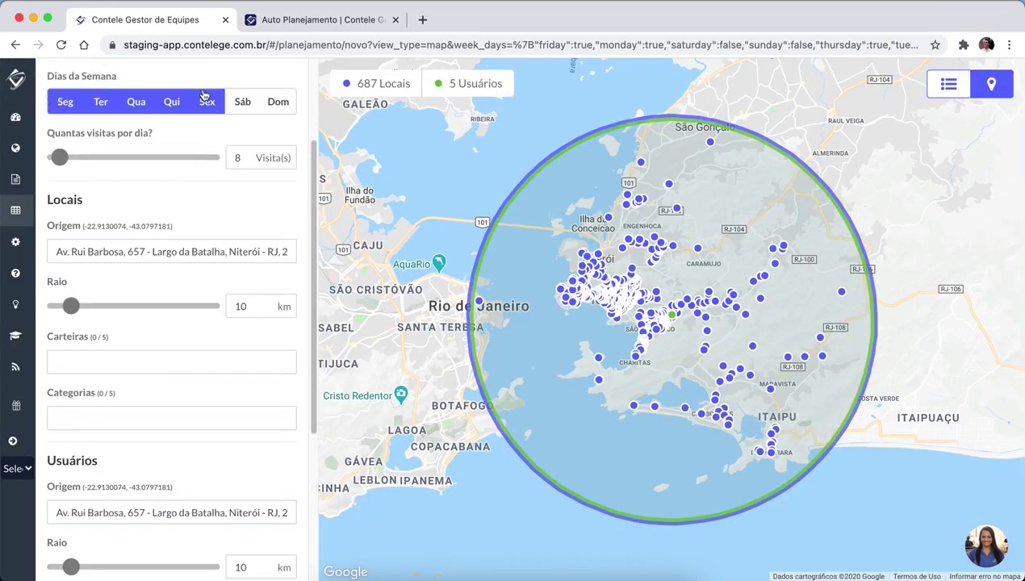
# Reread the full list of five items to define in the Auto Planejamento help article.
pyautogui.click(345, 24)
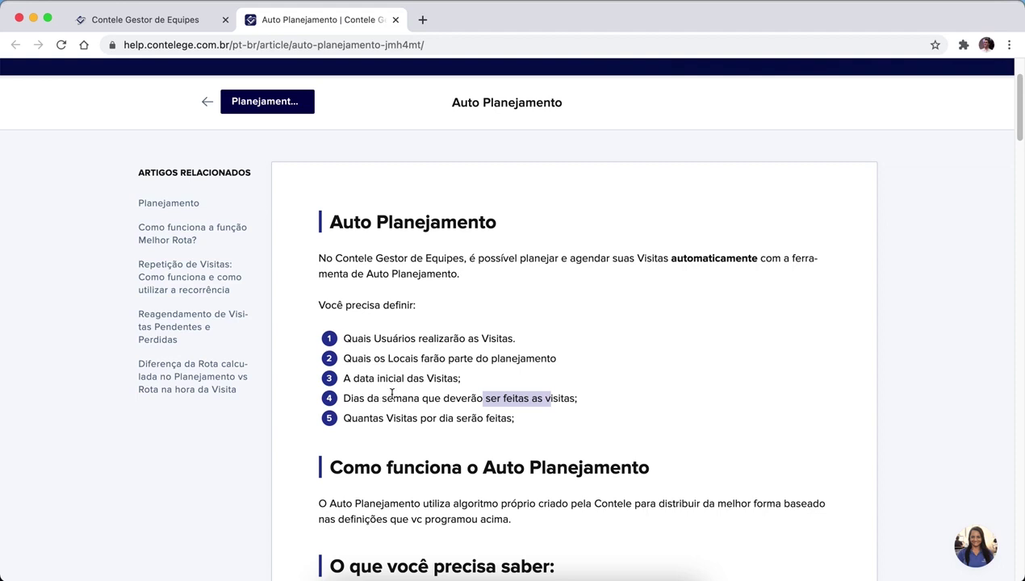
pyautogui.moveTo(530, 424); pyautogui.dragTo(337, 321)
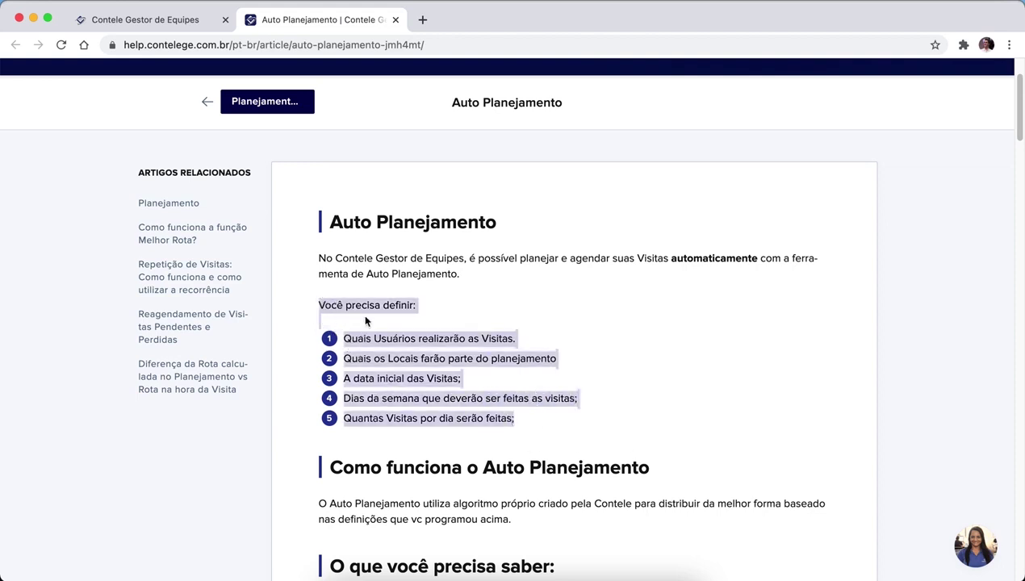
pyautogui.click(706, 327)
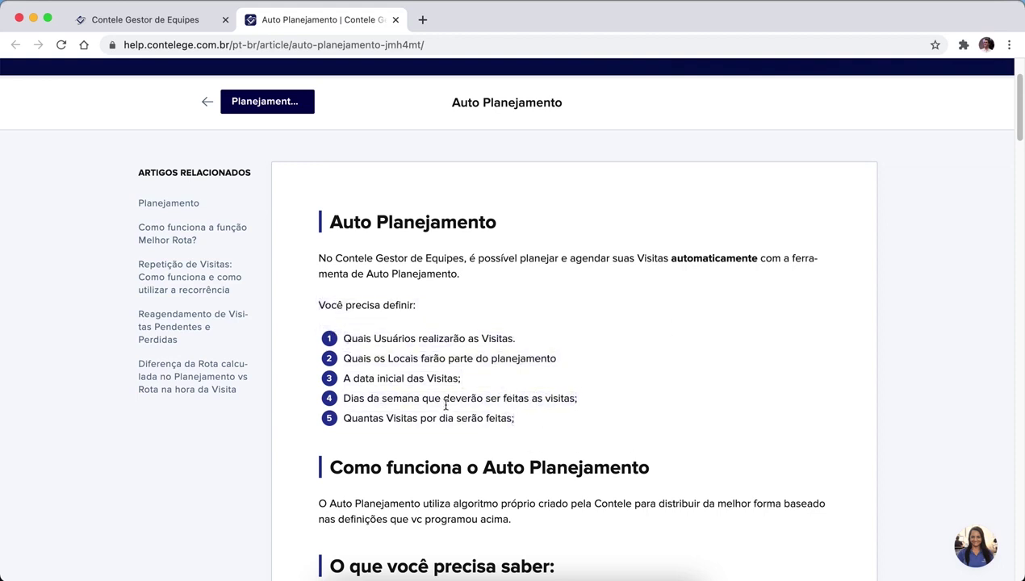
pyautogui.scroll(-2, 445, 406)
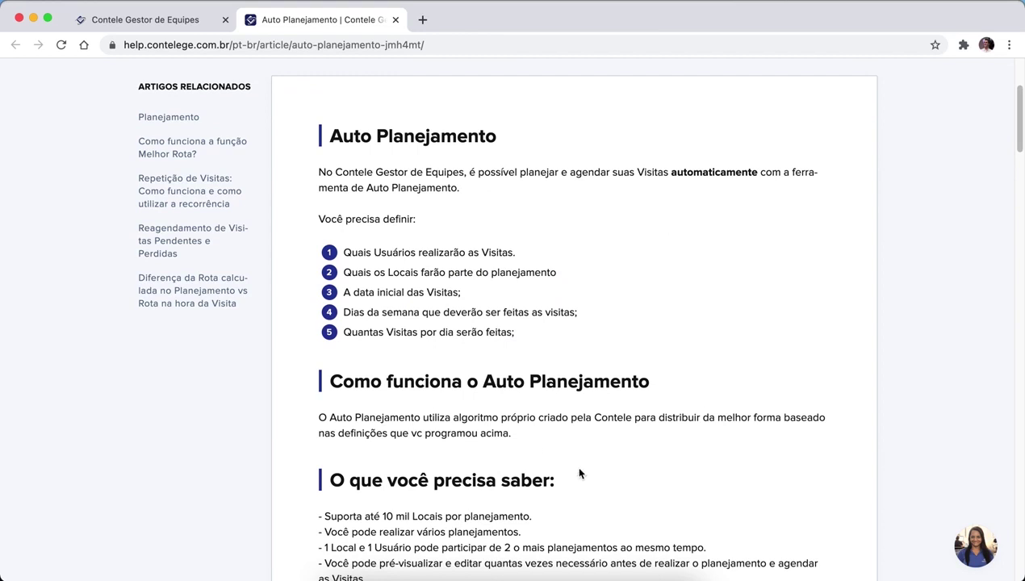
pyautogui.scroll(-1, 424, 397)
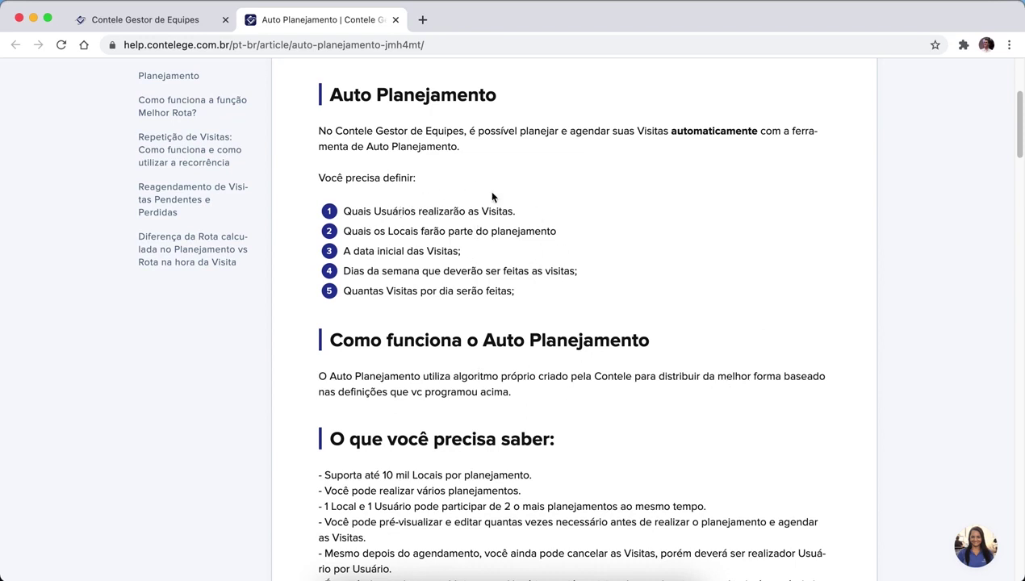
pyautogui.moveTo(441, 295)
pyautogui.mouseDown()
pyautogui.moveTo(362, 223)
pyautogui.moveTo(339, 225)
pyautogui.moveTo(454, 294)
pyautogui.mouseUp()
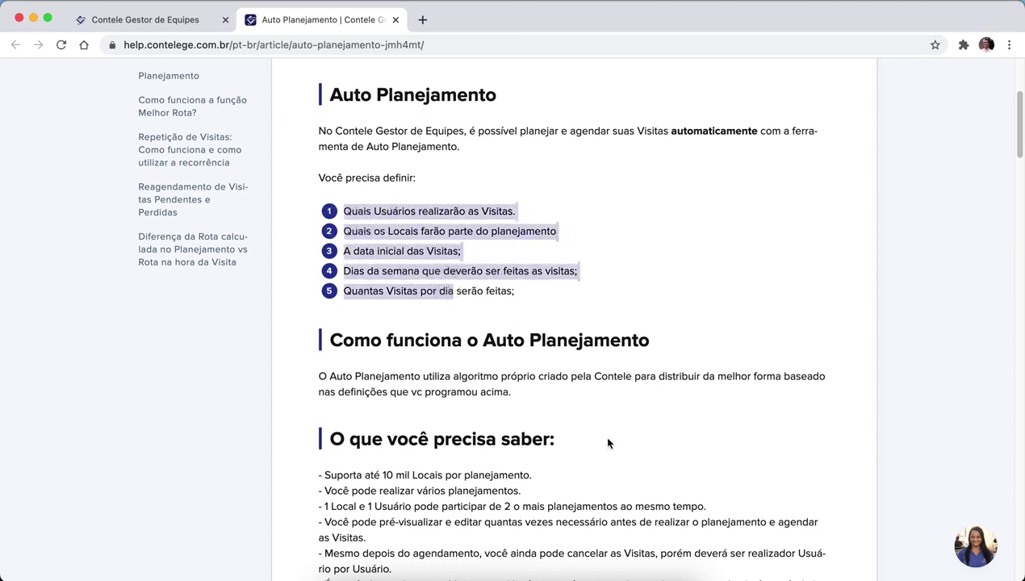
# Read the "O que você precisa saber" notes on place limits, multiple plans, shared users and previewing before scheduling.
pyautogui.scroll(-3, 609, 443)
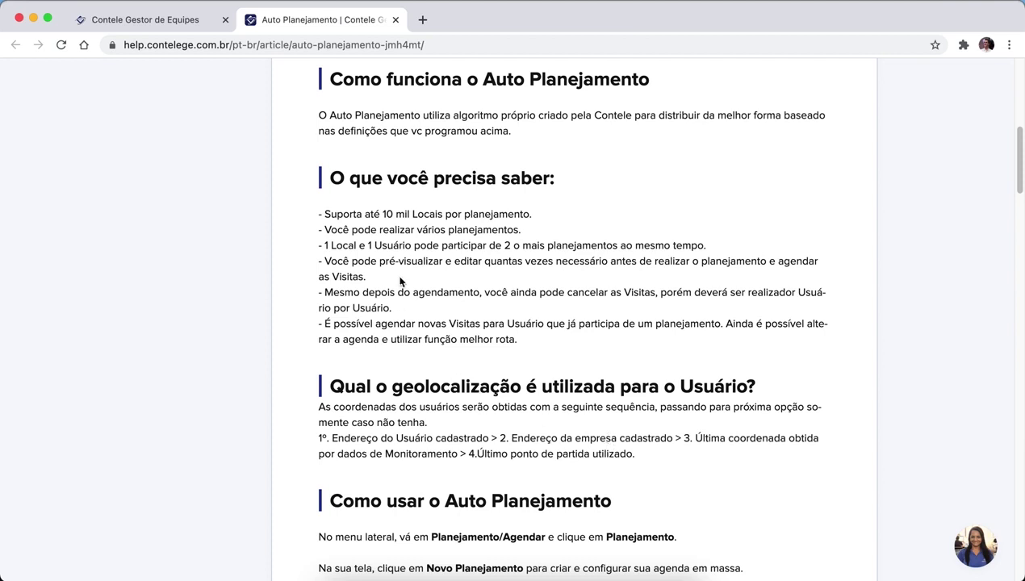
pyautogui.moveTo(336, 213); pyautogui.dragTo(437, 213)
pyautogui.click(398, 213)
pyautogui.moveTo(525, 212); pyautogui.dragTo(405, 217)
pyautogui.click(520, 231)
pyautogui.moveTo(364, 230); pyautogui.dragTo(376, 230)
pyautogui.moveTo(331, 247); pyautogui.dragTo(384, 232)
pyautogui.click(340, 249)
pyautogui.moveTo(413, 245); pyautogui.dragTo(683, 261)
pyautogui.click(417, 292)
pyautogui.moveTo(525, 261); pyautogui.dragTo(678, 281)
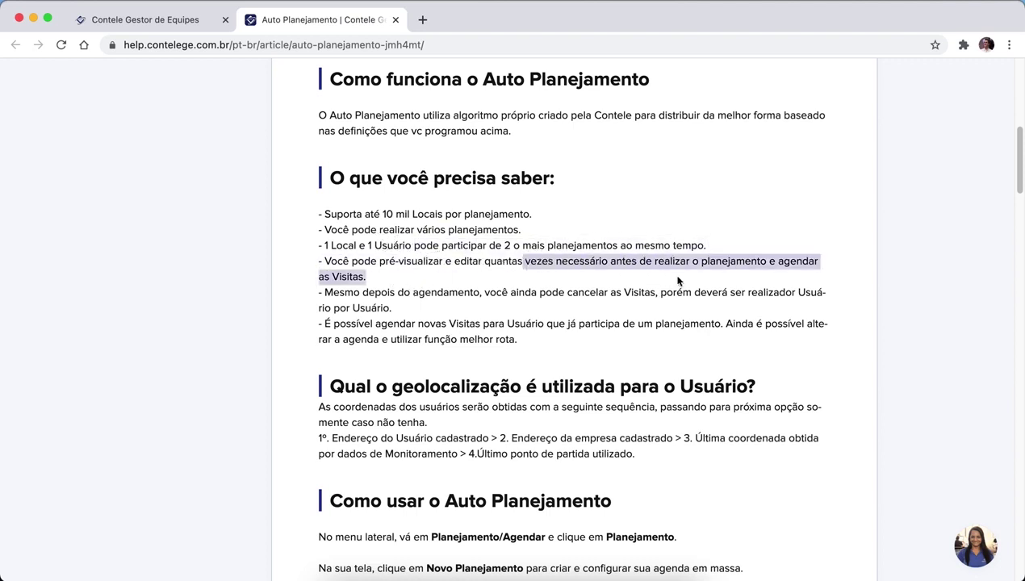
# Preview the new plan's distribution of places and days per user, and return to the plan form without confirming.
pyautogui.click(170, 25)
pyautogui.scroll(-5, 216, 403)
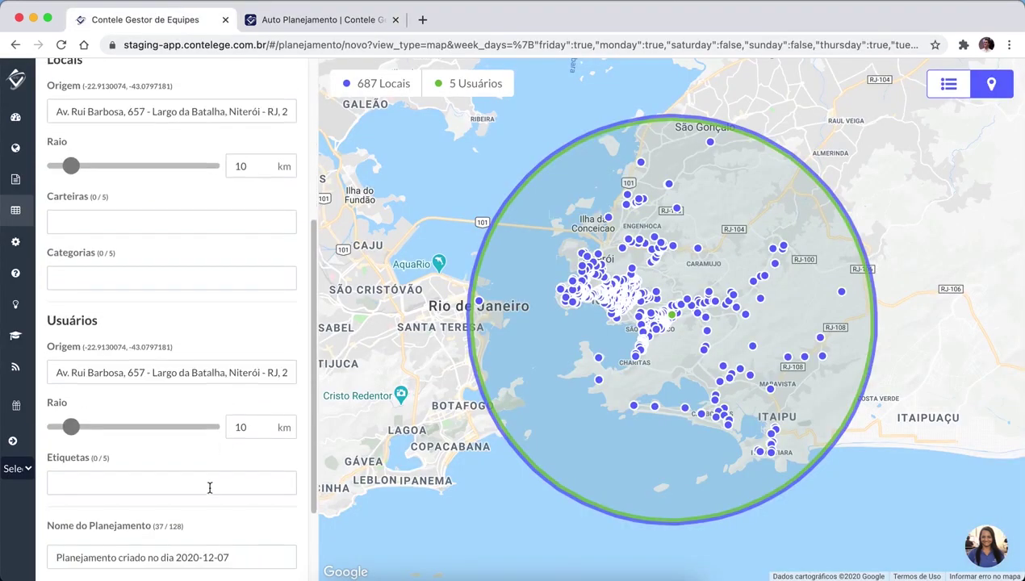
pyautogui.click(239, 556)
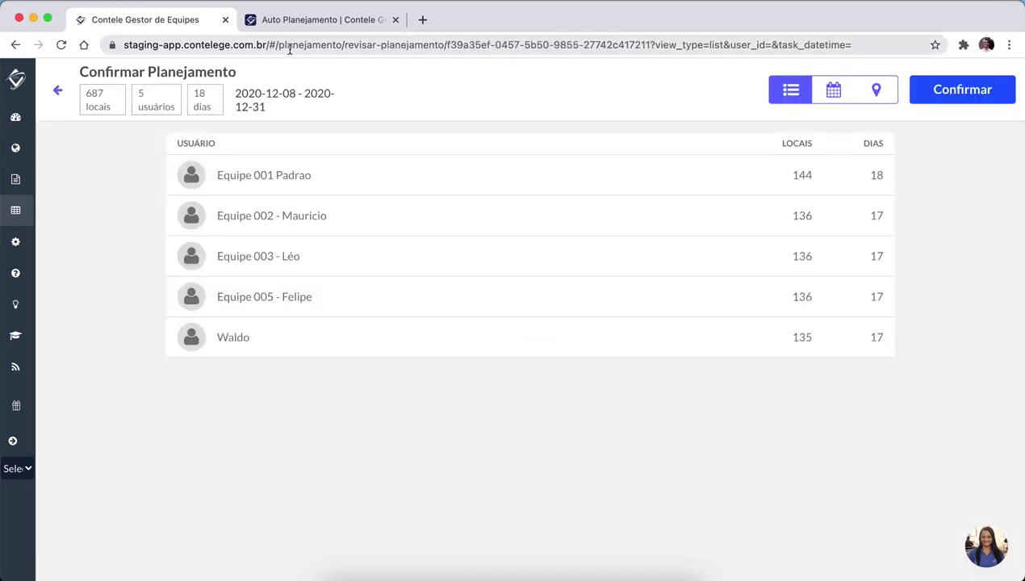
pyautogui.moveTo(880, 348); pyautogui.dragTo(499, 439)
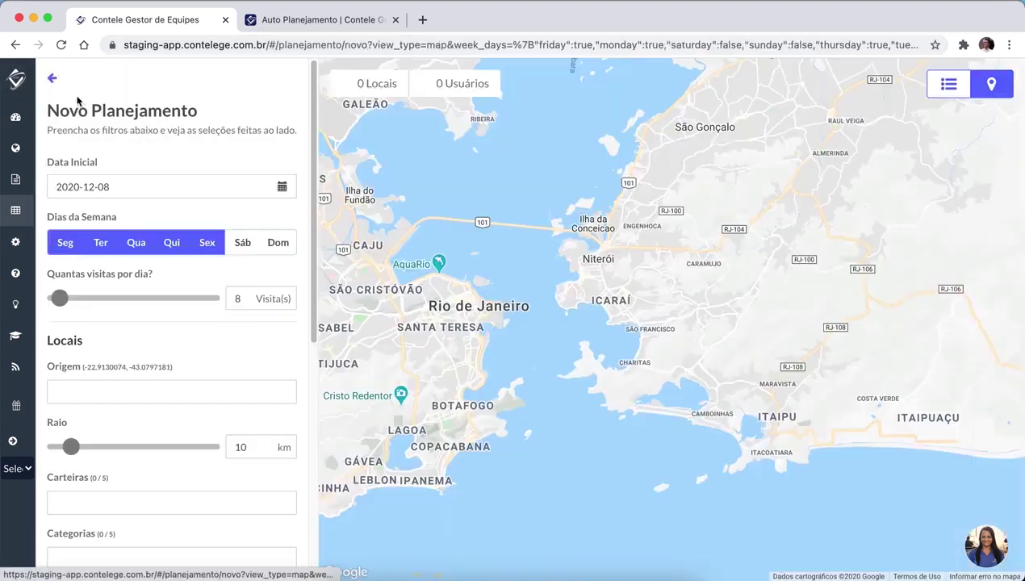
pyautogui.click(55, 92)
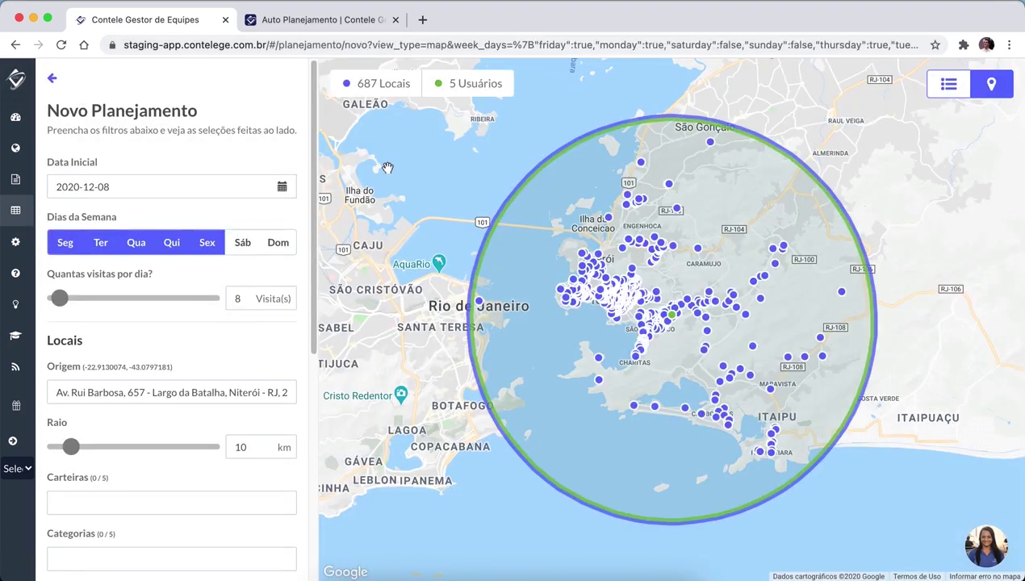
# Read the help article's note on cancelling visits user by user after scheduling.
pyautogui.click(291, 18)
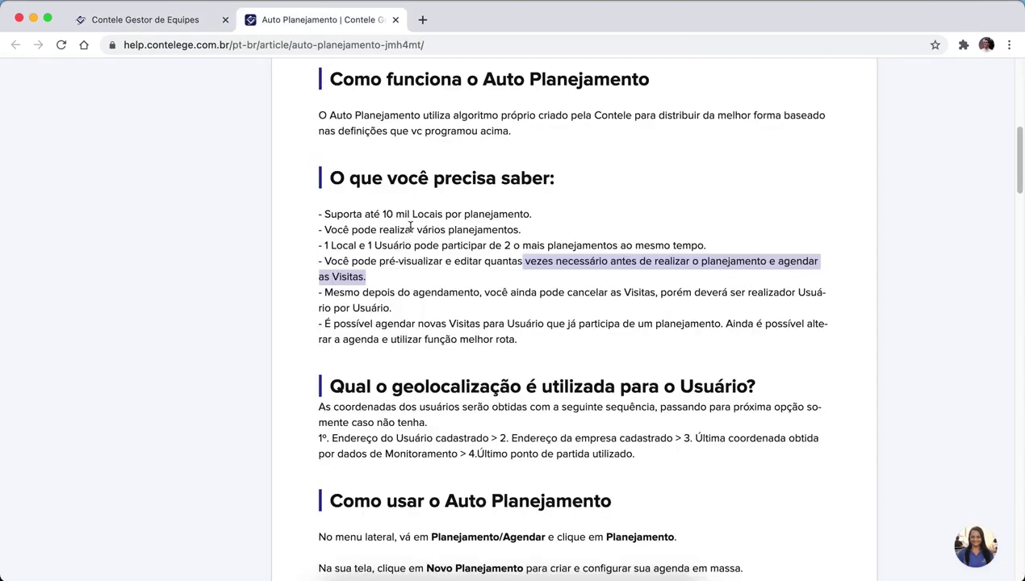
pyautogui.click(373, 293)
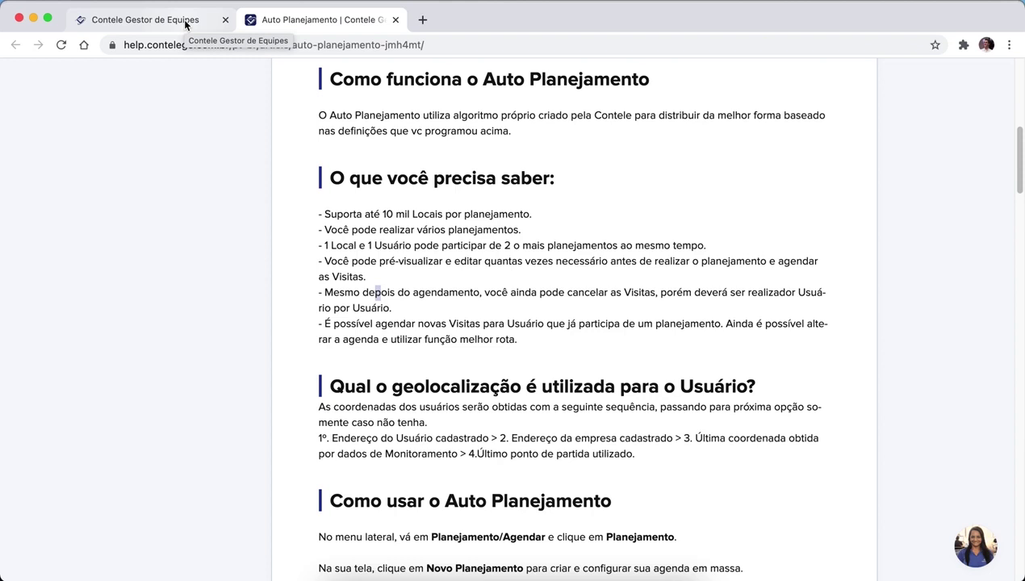
pyautogui.tripleClick(372, 292)
pyautogui.click(362, 359)
# View the new plan's selected places and users as a list, and return to the list of plans.
pyautogui.click(121, 21)
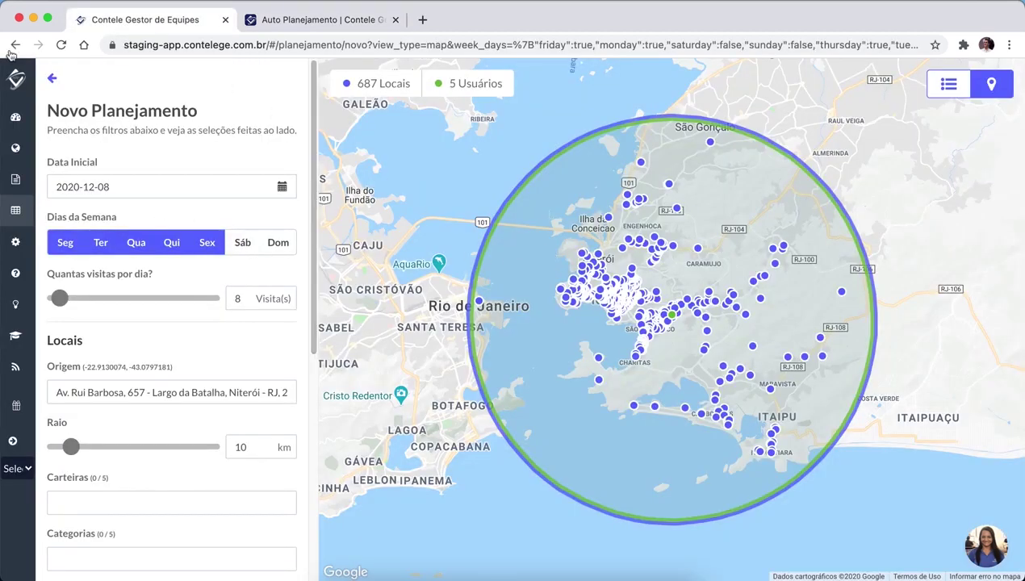
pyautogui.click(947, 89)
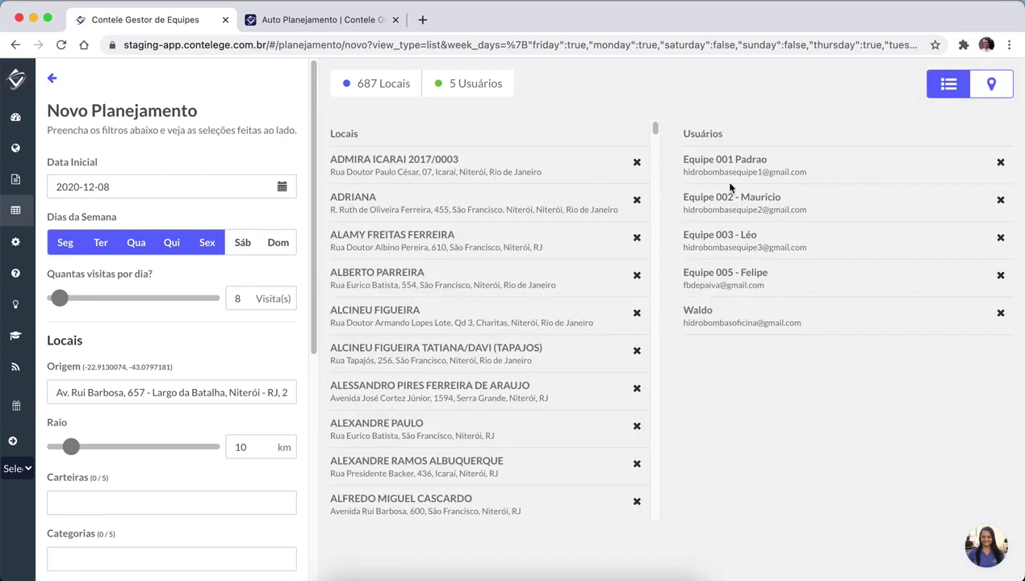
pyautogui.moveTo(741, 198); pyautogui.dragTo(671, 111)
pyautogui.click(671, 112)
pyautogui.click(55, 82)
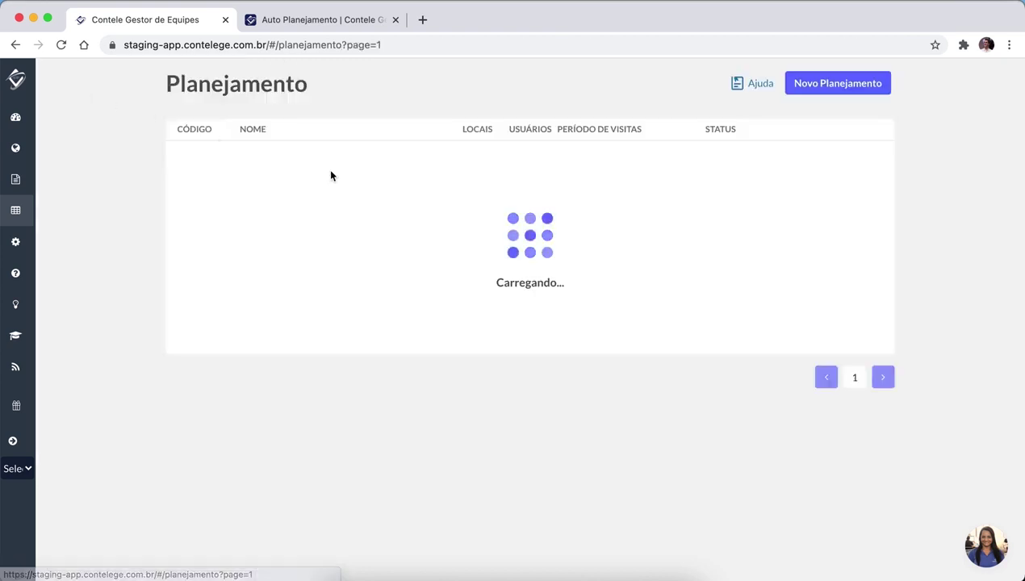
# Open plan ab381b6d and view its visits per user for 2020-12-08.
pyautogui.click(339, 165)
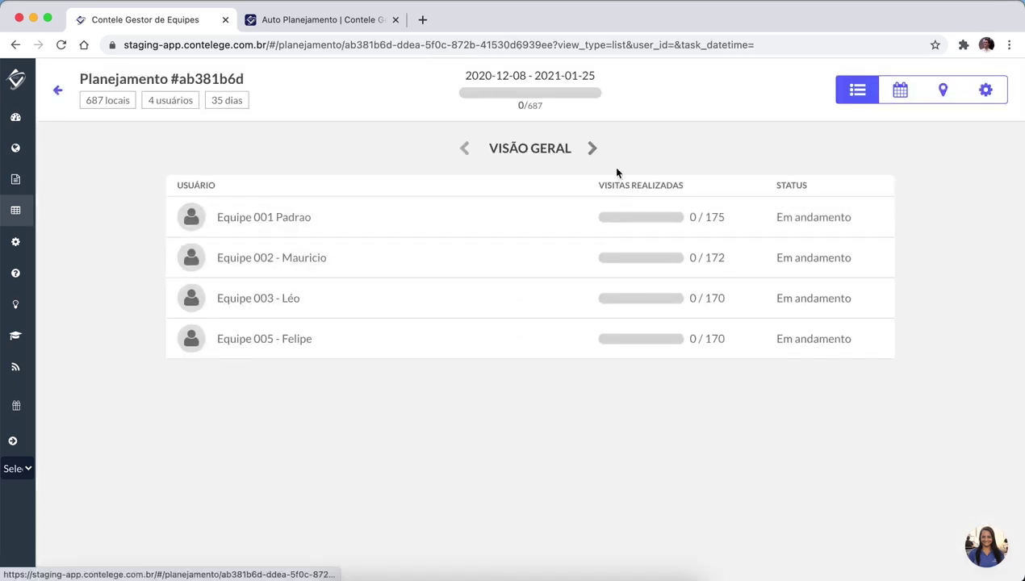
pyautogui.click(592, 149)
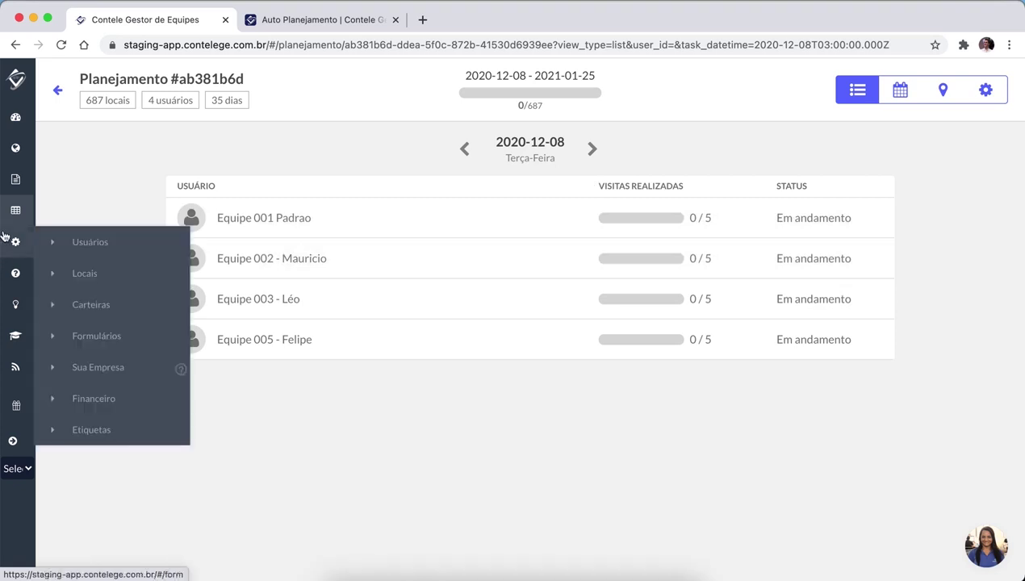
pyautogui.moveTo(15, 179)
pyautogui.moveTo(15, 210)
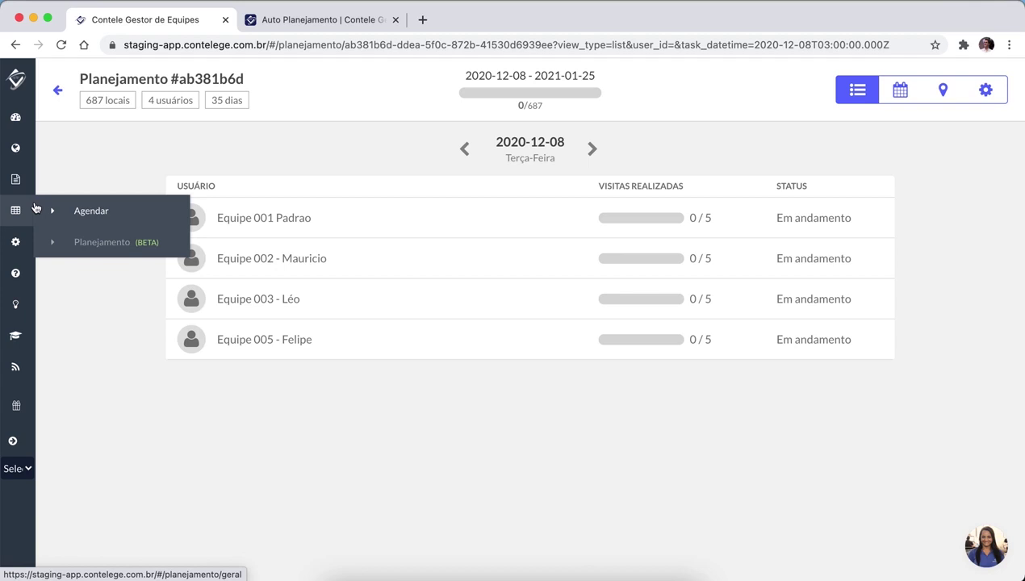
# Read the help article's section on which geolocation is used for the user, and return to the list of plans.
pyautogui.click(282, 22)
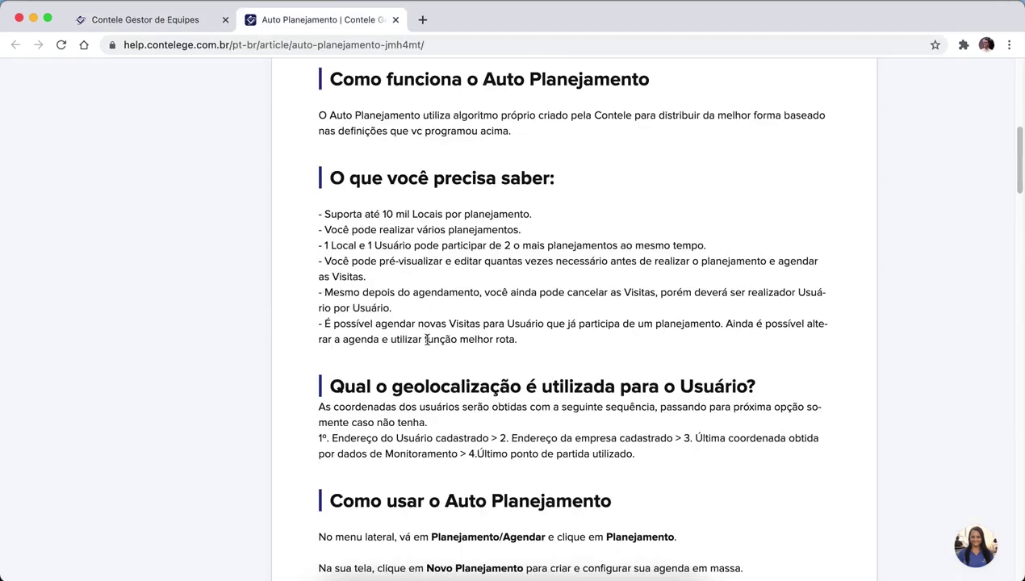
pyautogui.scroll(-2, 425, 336)
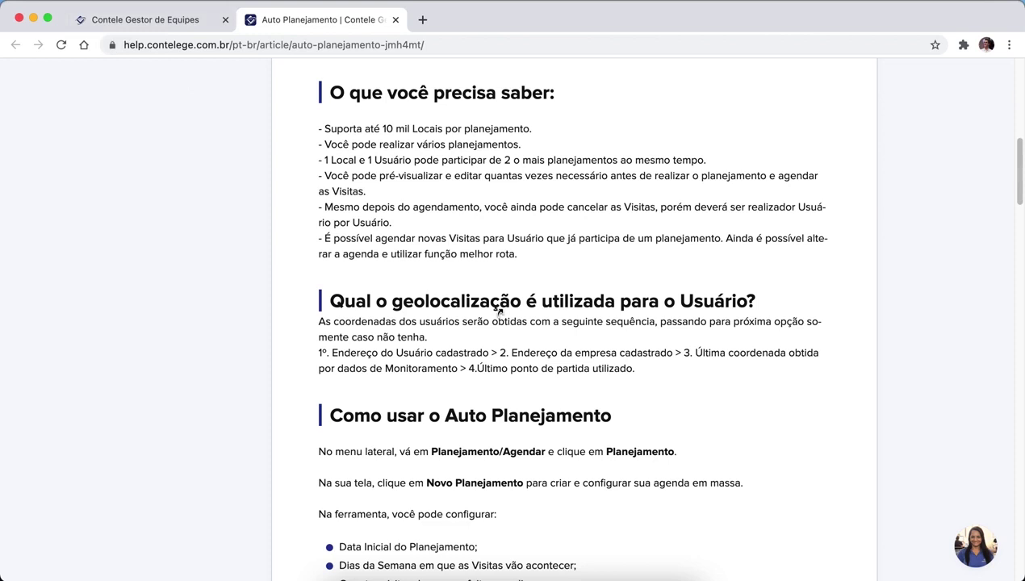
pyautogui.click(677, 294)
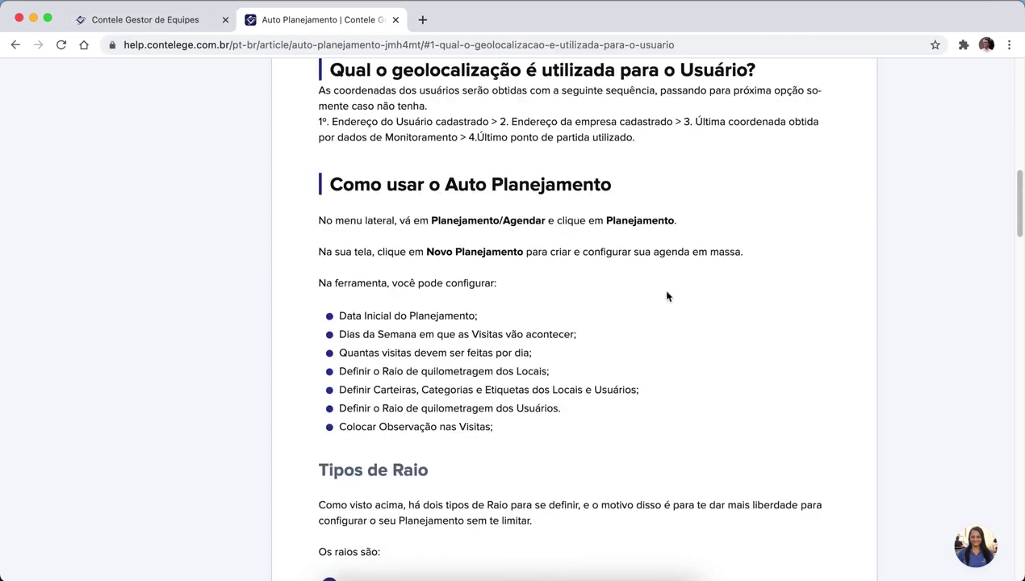
pyautogui.scroll(3, 544, 261)
pyautogui.moveTo(323, 286); pyautogui.dragTo(351, 285)
pyautogui.click(382, 279)
pyautogui.click(360, 286)
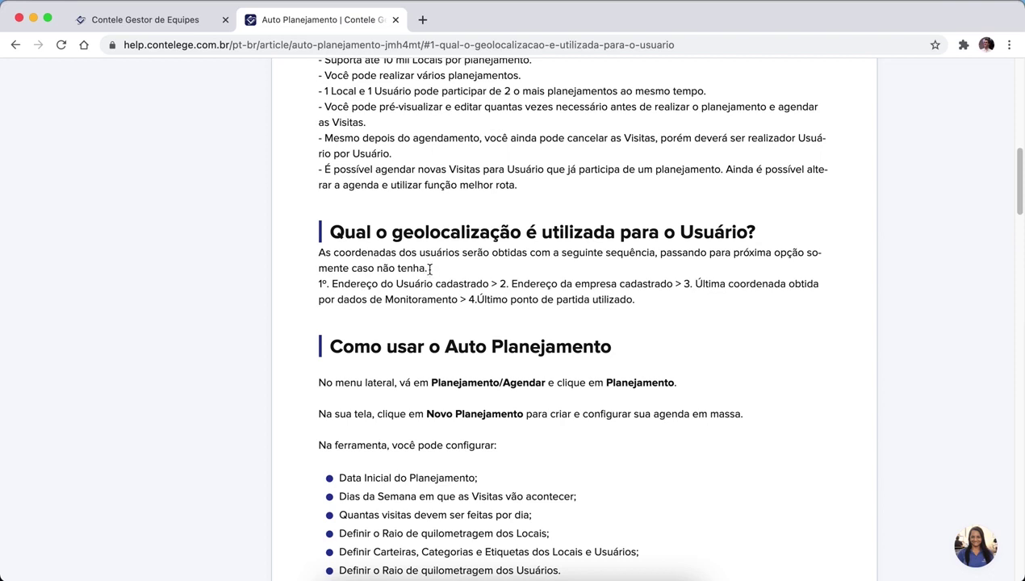
pyautogui.click(81, 21)
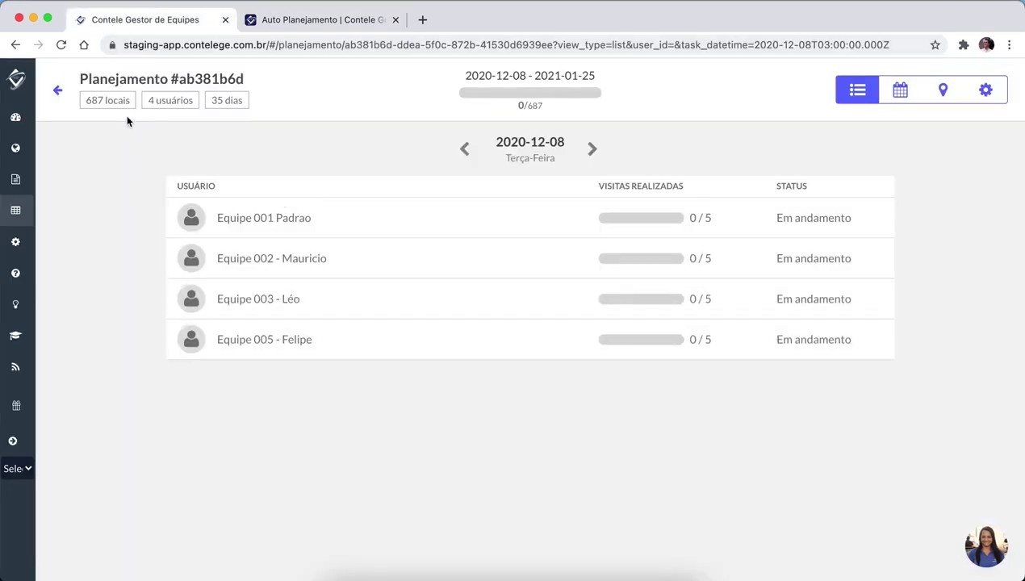
pyautogui.click(57, 92)
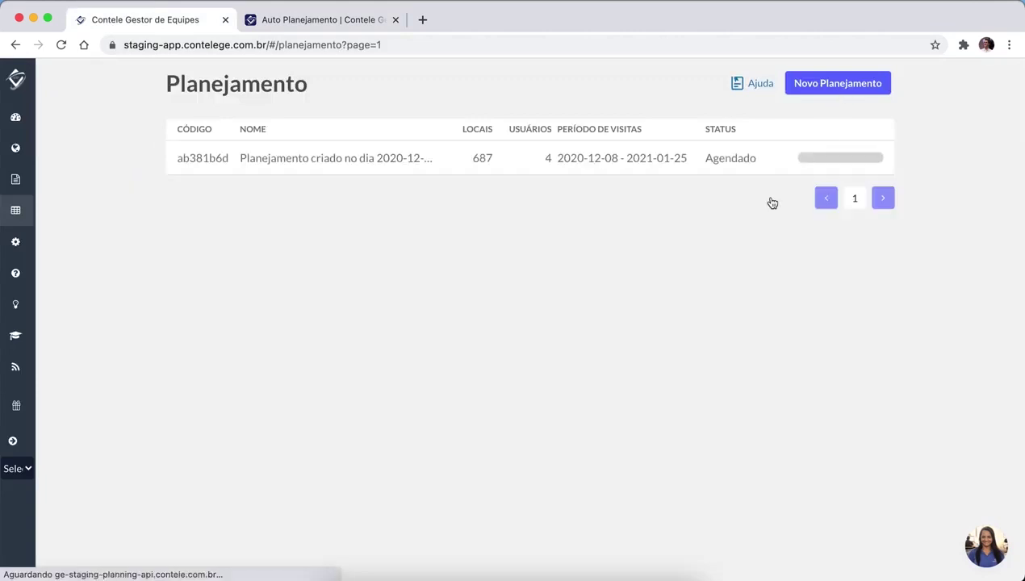
# Start a new plan and review its schedule, place and user filters through to the plan name.
pyautogui.click(824, 86)
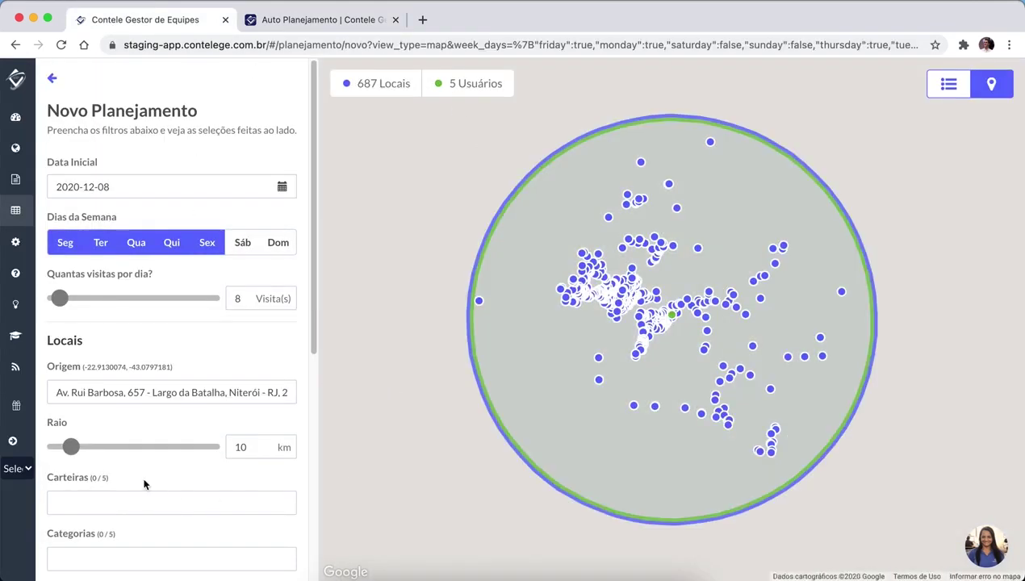
pyautogui.scroll(-4, 170, 495)
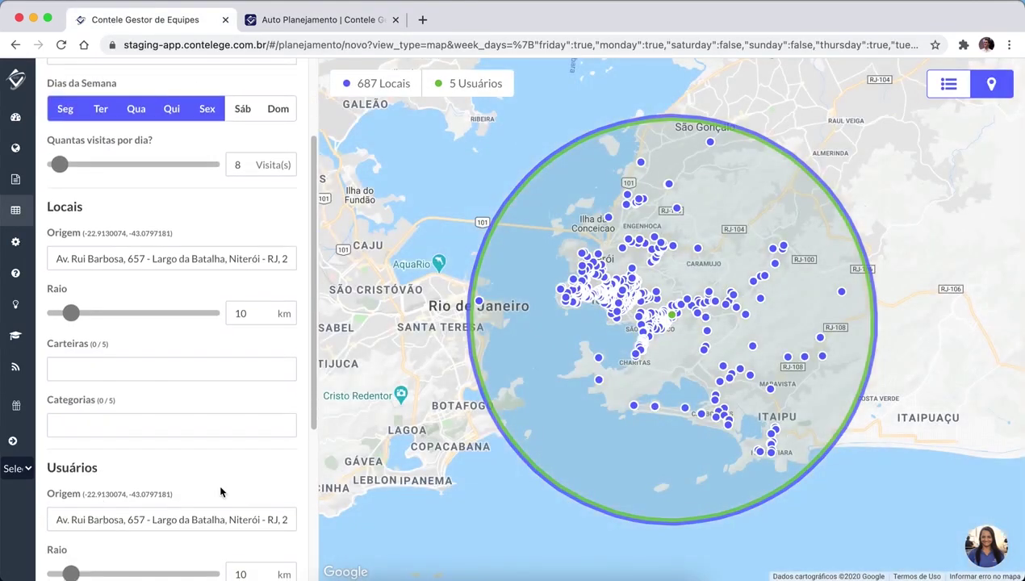
pyautogui.scroll(-5, 154, 467)
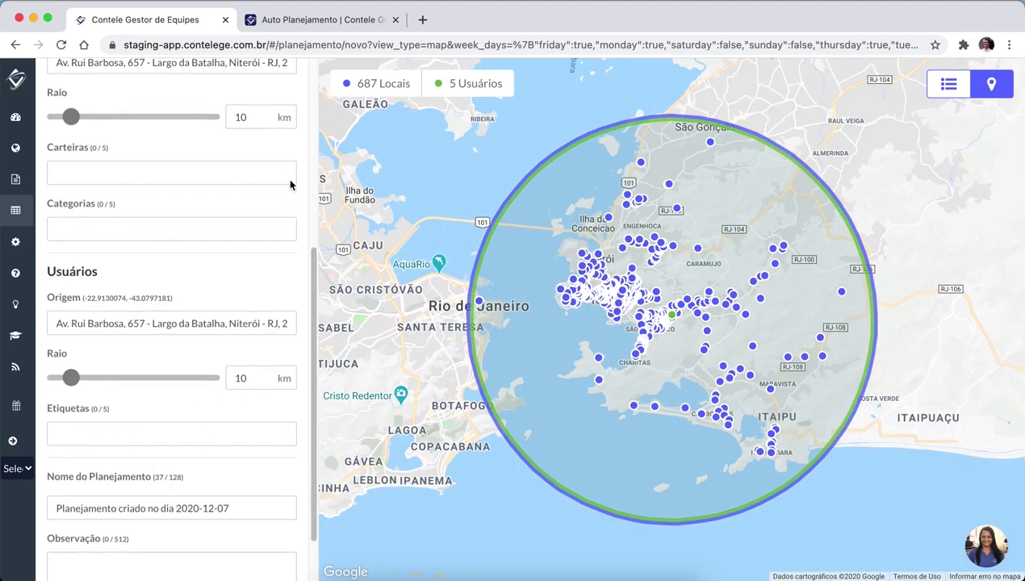
# Read the help article's first geolocation source, the registered user address, and show the configuration sections in Contele Gestor de Equipes.
pyautogui.click(325, 19)
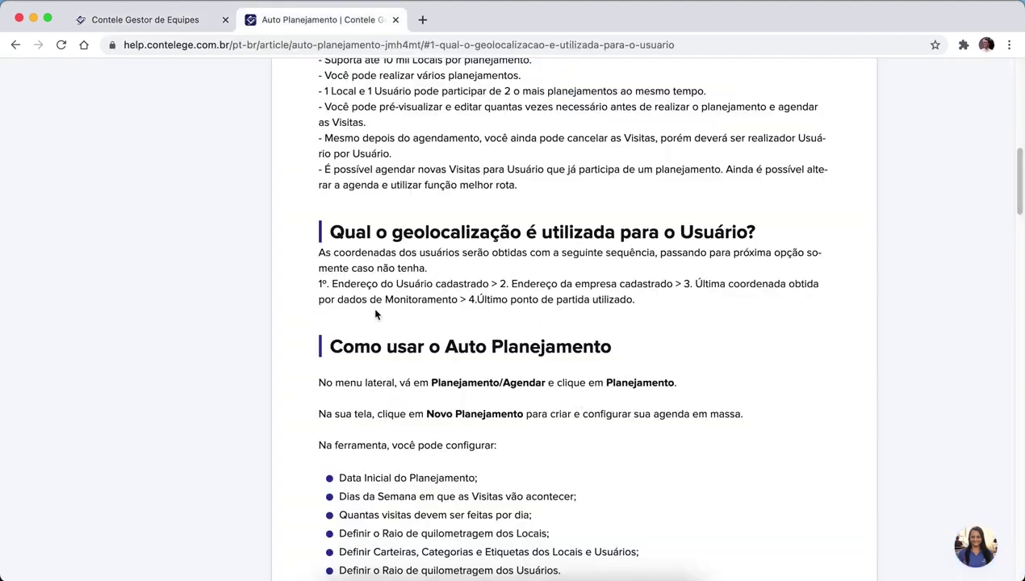
pyautogui.moveTo(342, 284); pyautogui.dragTo(427, 286)
pyautogui.moveTo(489, 281); pyautogui.dragTo(489, 282)
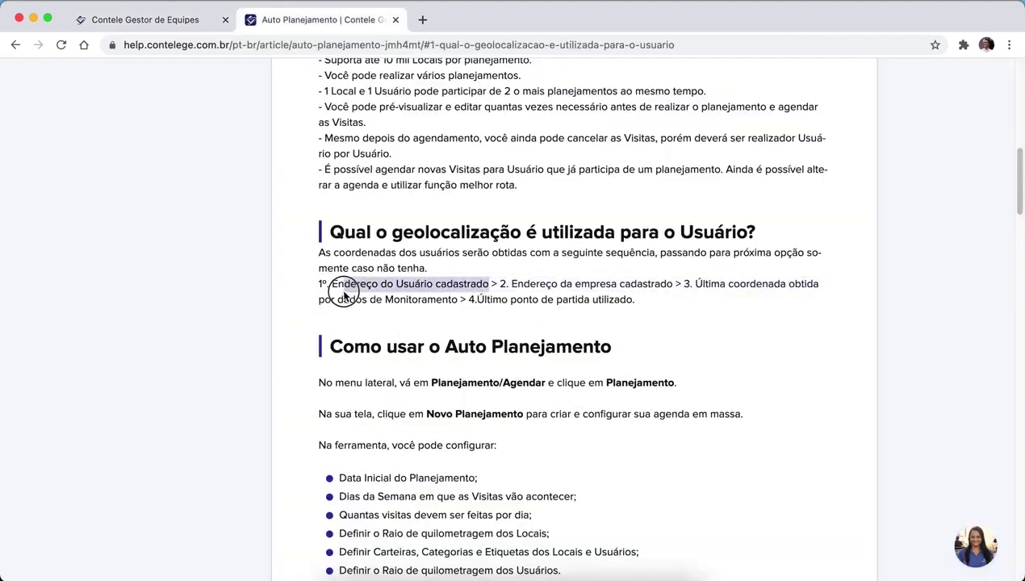
pyautogui.click(153, 19)
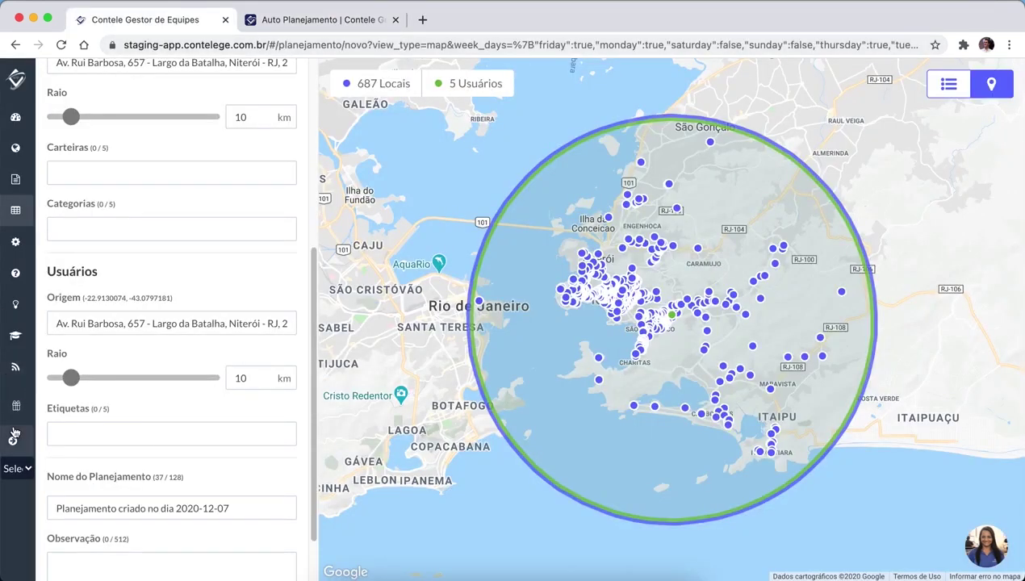
pyautogui.click(14, 439)
pyautogui.click(80, 266)
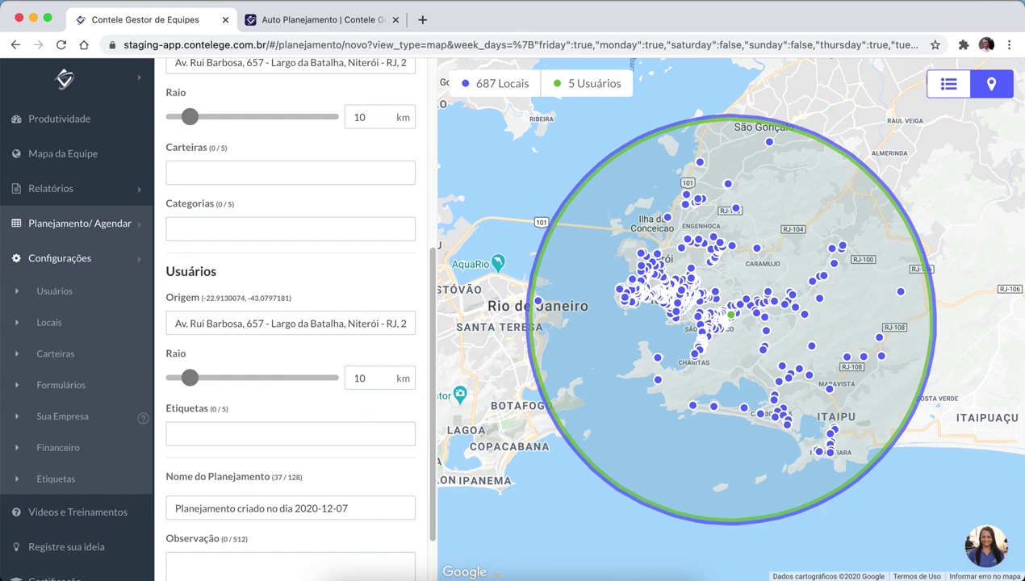
# Read the help article's second geolocation source, the registered company address, and look over the configuration sections in Contele Gestor de Equipes.
pyautogui.click(291, 23)
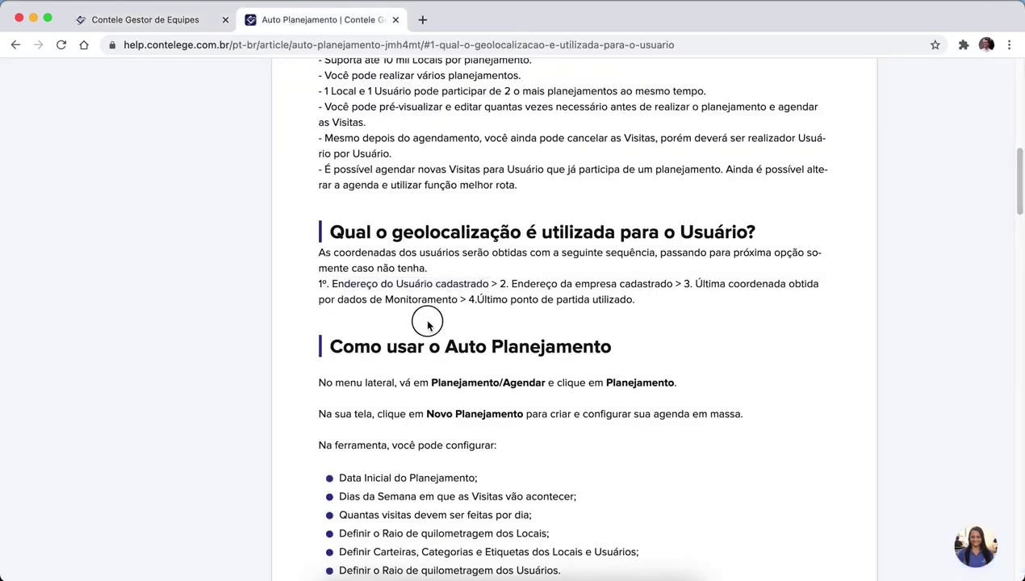
pyautogui.moveTo(318, 283); pyautogui.dragTo(424, 284)
pyautogui.click(549, 284)
pyautogui.moveTo(549, 285); pyautogui.dragTo(590, 284)
pyautogui.click(145, 19)
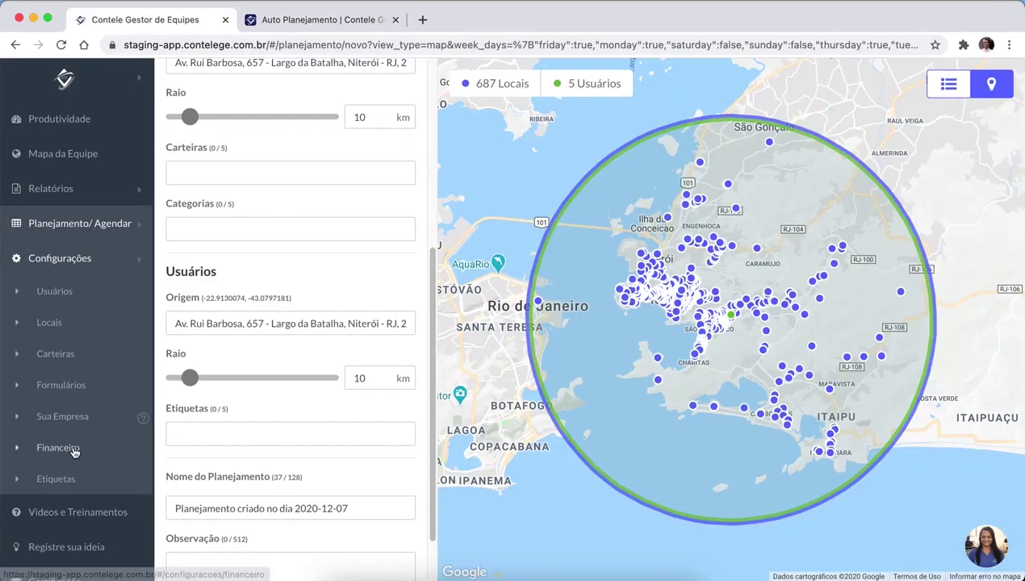
# Read the help article's third and fourth geolocation sources, last monitoring coordinate and last starting point, and review the full priority order.
pyautogui.click(327, 19)
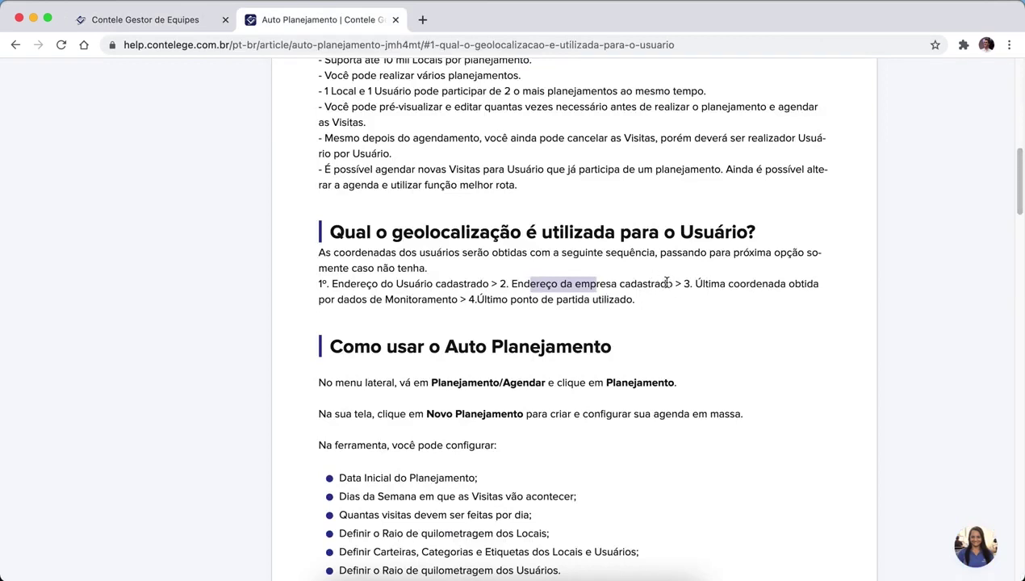
pyautogui.moveTo(729, 284); pyautogui.dragTo(773, 287)
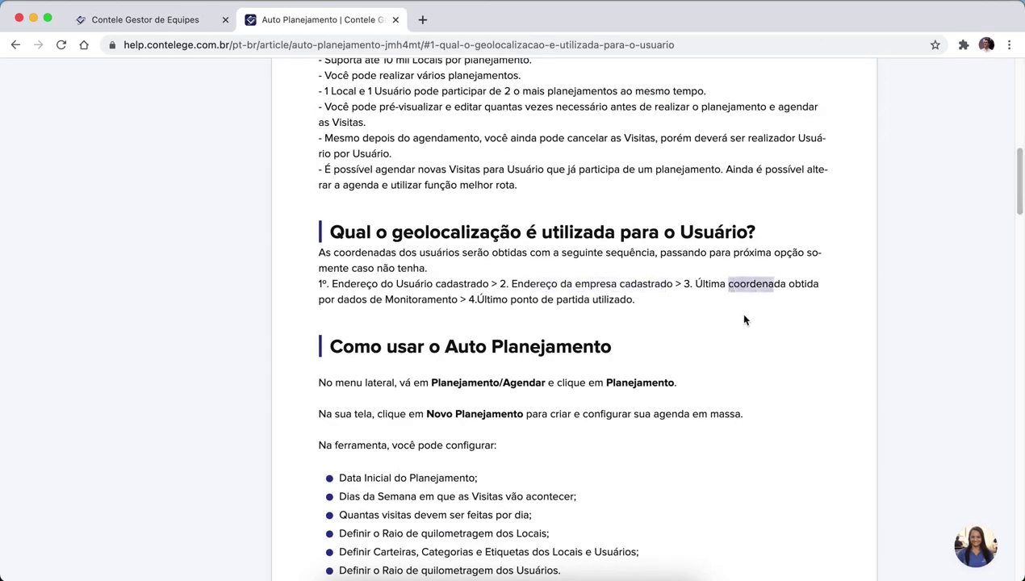
pyautogui.moveTo(334, 300); pyautogui.dragTo(458, 300)
pyautogui.click(507, 303)
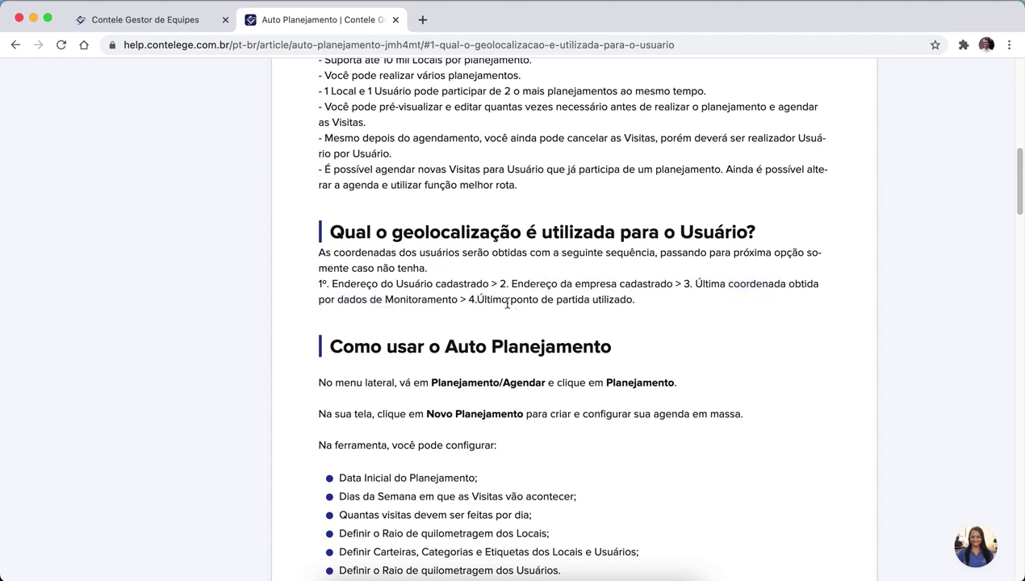
pyautogui.moveTo(685, 283); pyautogui.dragTo(821, 292)
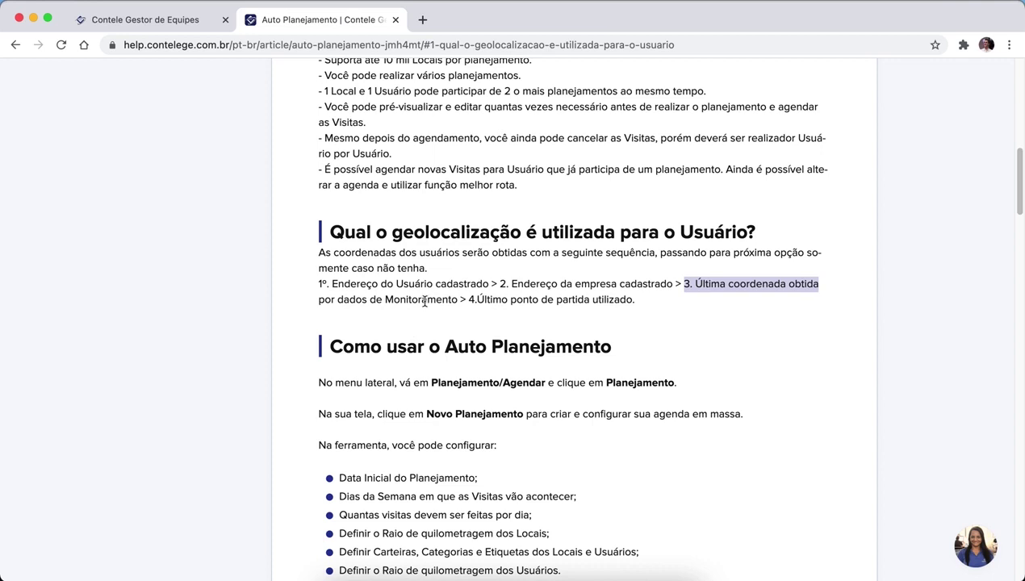
pyautogui.moveTo(513, 300); pyautogui.dragTo(595, 297)
pyautogui.doubleClick(608, 300)
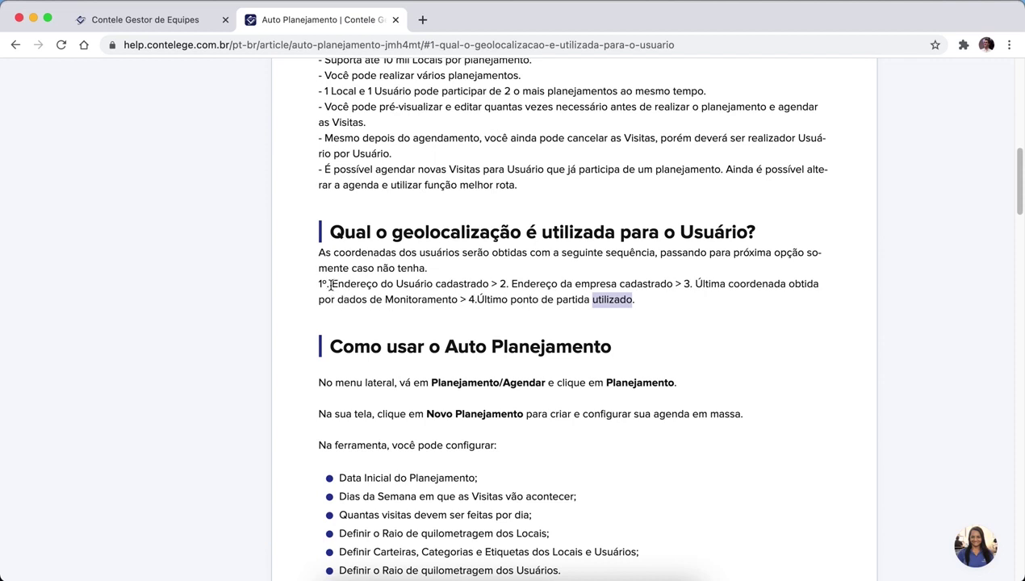
pyautogui.moveTo(321, 284); pyautogui.dragTo(674, 287)
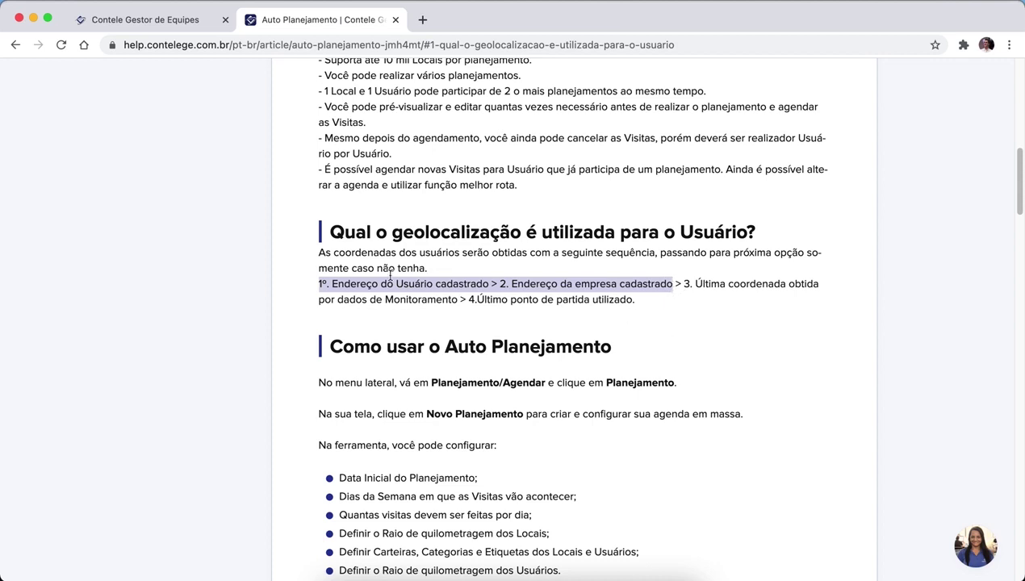
pyautogui.click(546, 303)
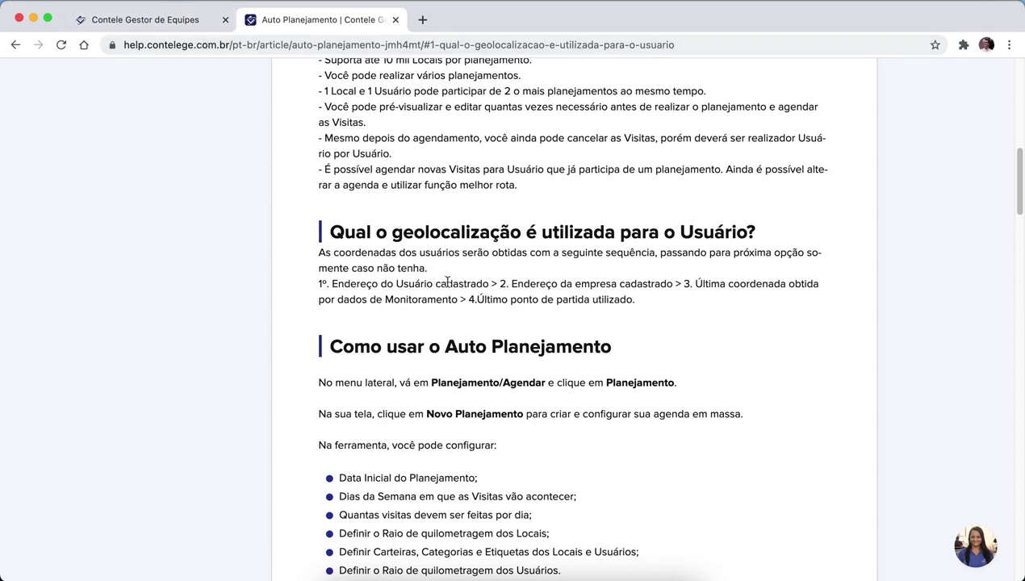
pyautogui.moveTo(395, 283); pyautogui.dragTo(414, 284)
# Look through the help article's usage and radius sections, and find the section on plan status and plan listing.
pyautogui.scroll(-5, 414, 251)
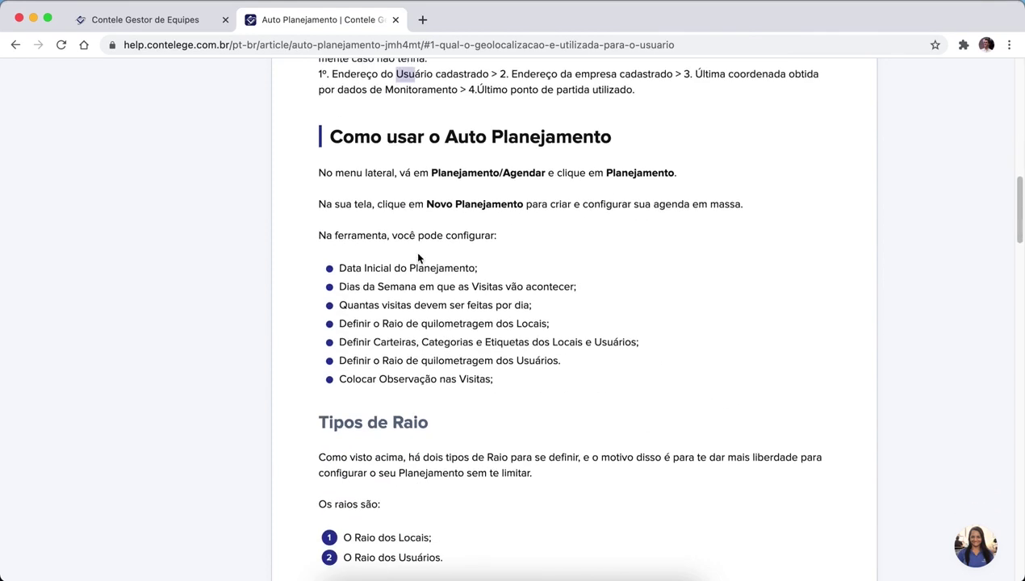
pyautogui.scroll(-5, 565, 257)
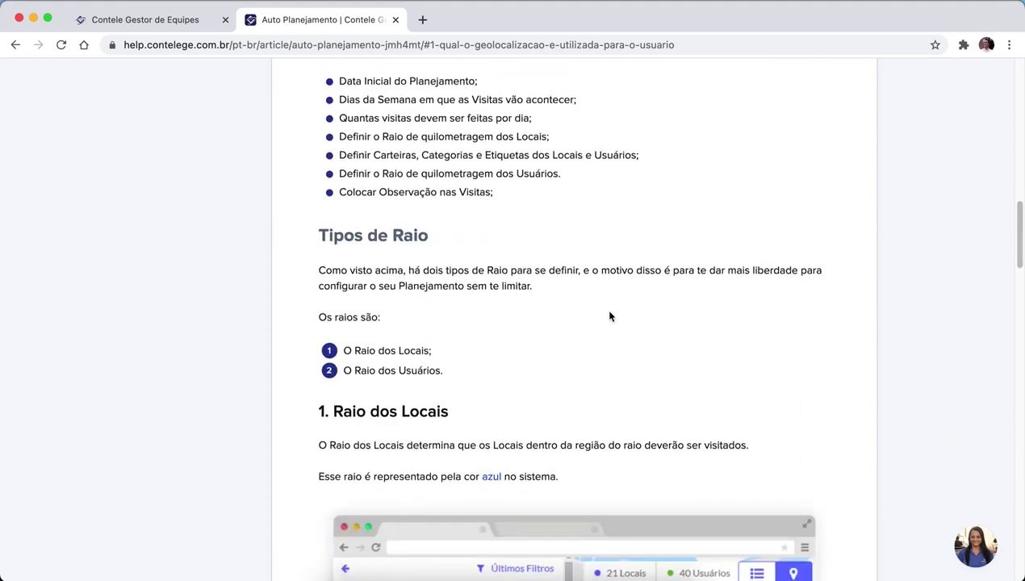
pyautogui.scroll(-10, 630, 348)
pyautogui.scroll(-20, 401, 307)
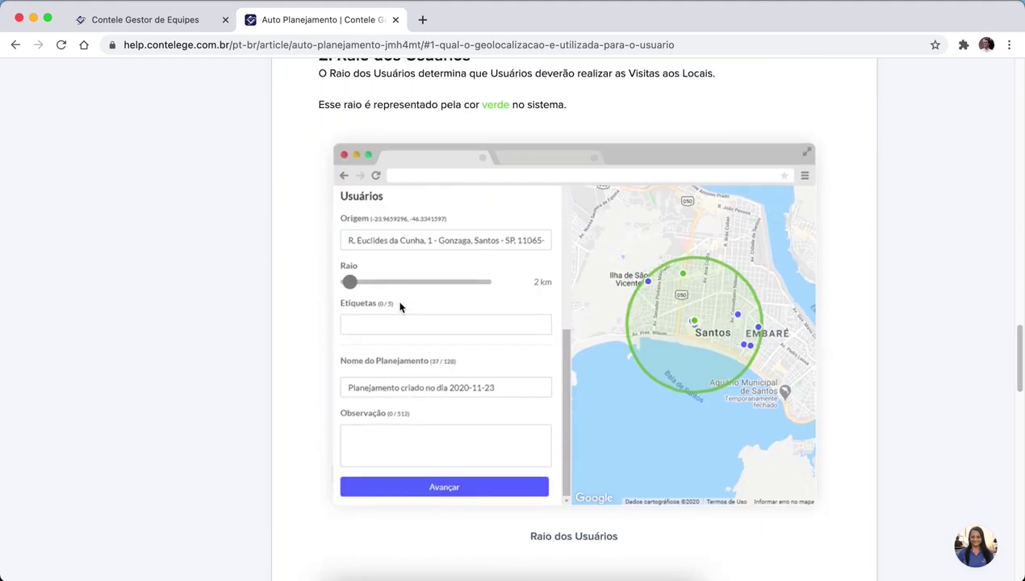
pyautogui.scroll(-11, 393, 313)
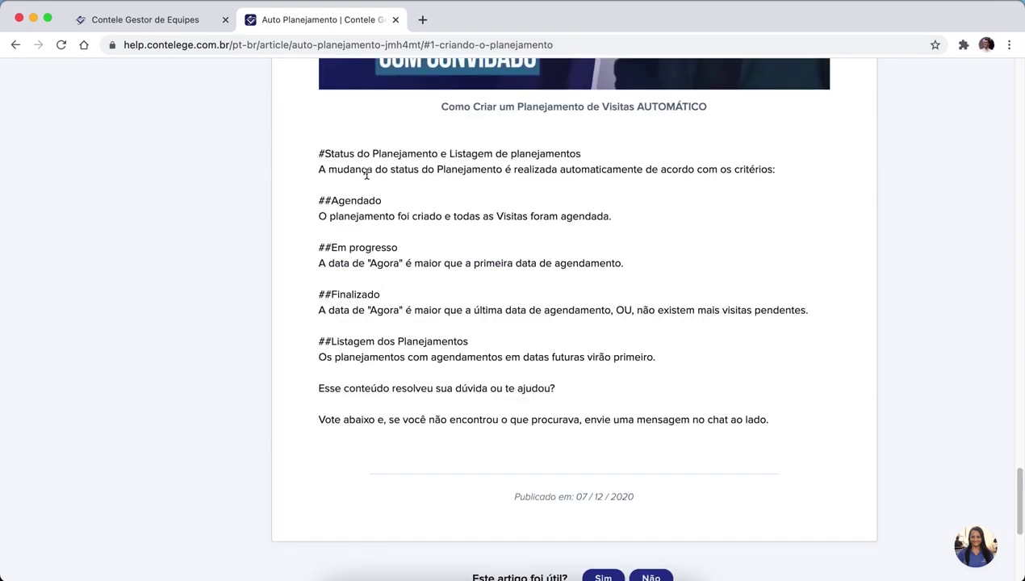
pyautogui.moveTo(360, 154); pyautogui.dragTo(451, 154)
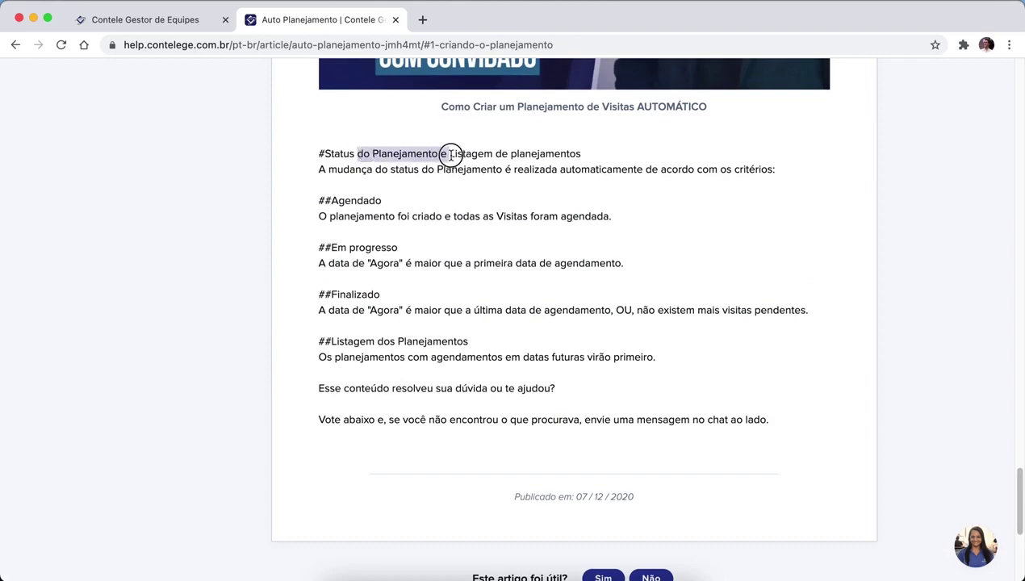
# Switch back to Contele Gestor de Equipes and open the list of plans.
pyautogui.click(138, 21)
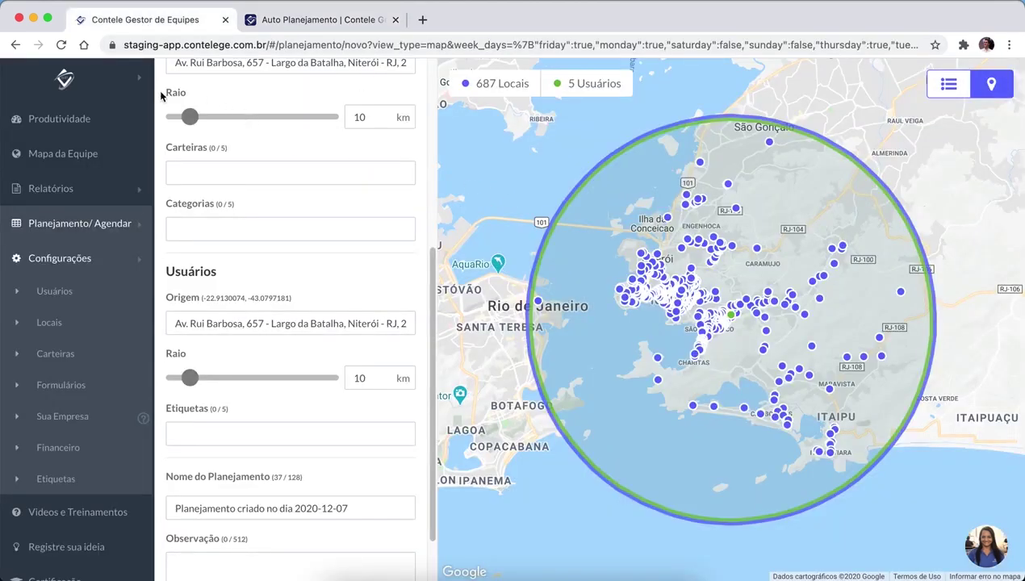
pyautogui.scroll(-3, 587, 192)
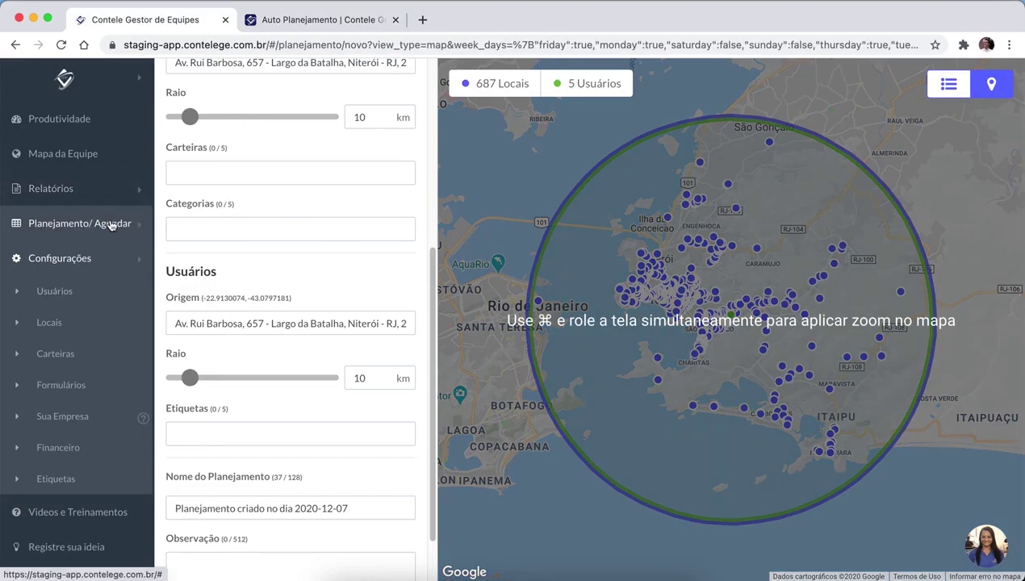
pyautogui.click(120, 224)
pyautogui.click(74, 289)
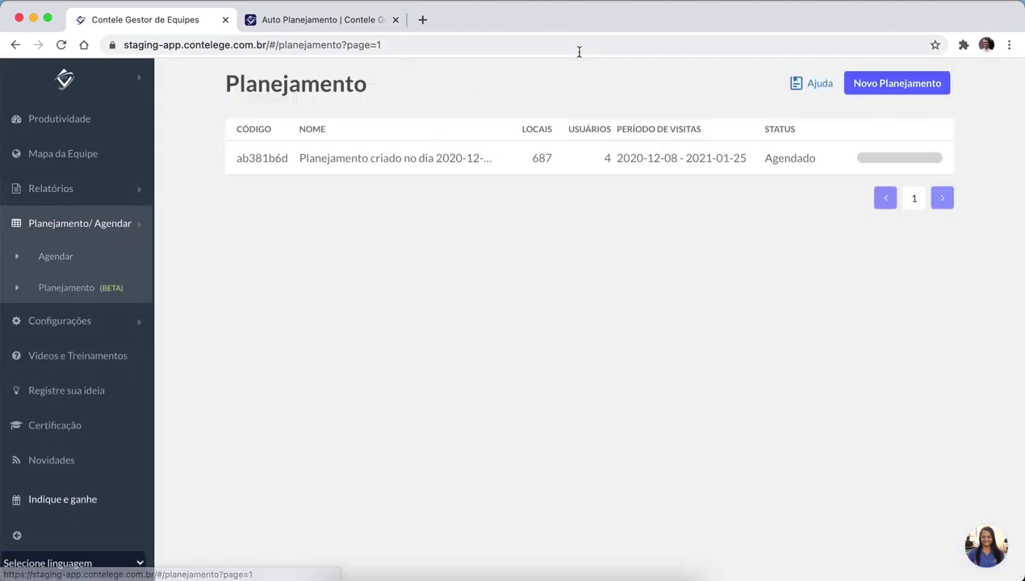